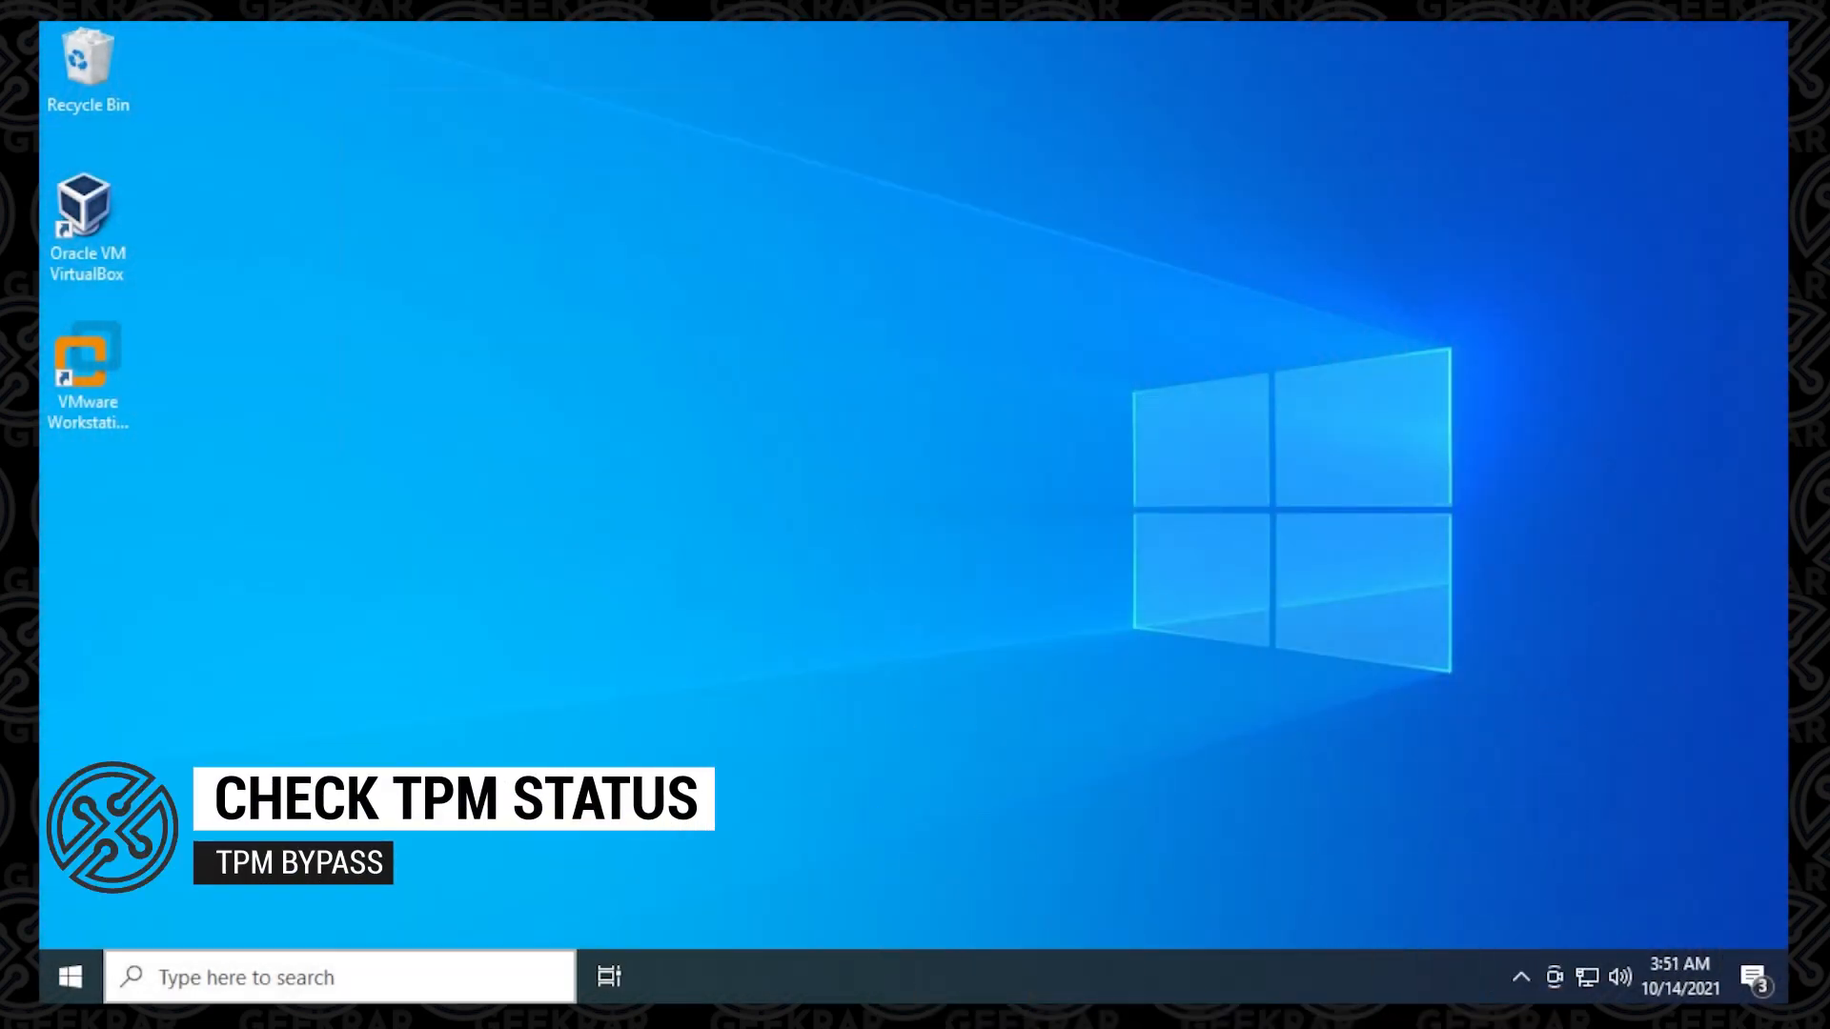
Run get-tpm in an administrator PowerShell session, which reports TpmPresent as False.
click(181, 987)
text(powersh)
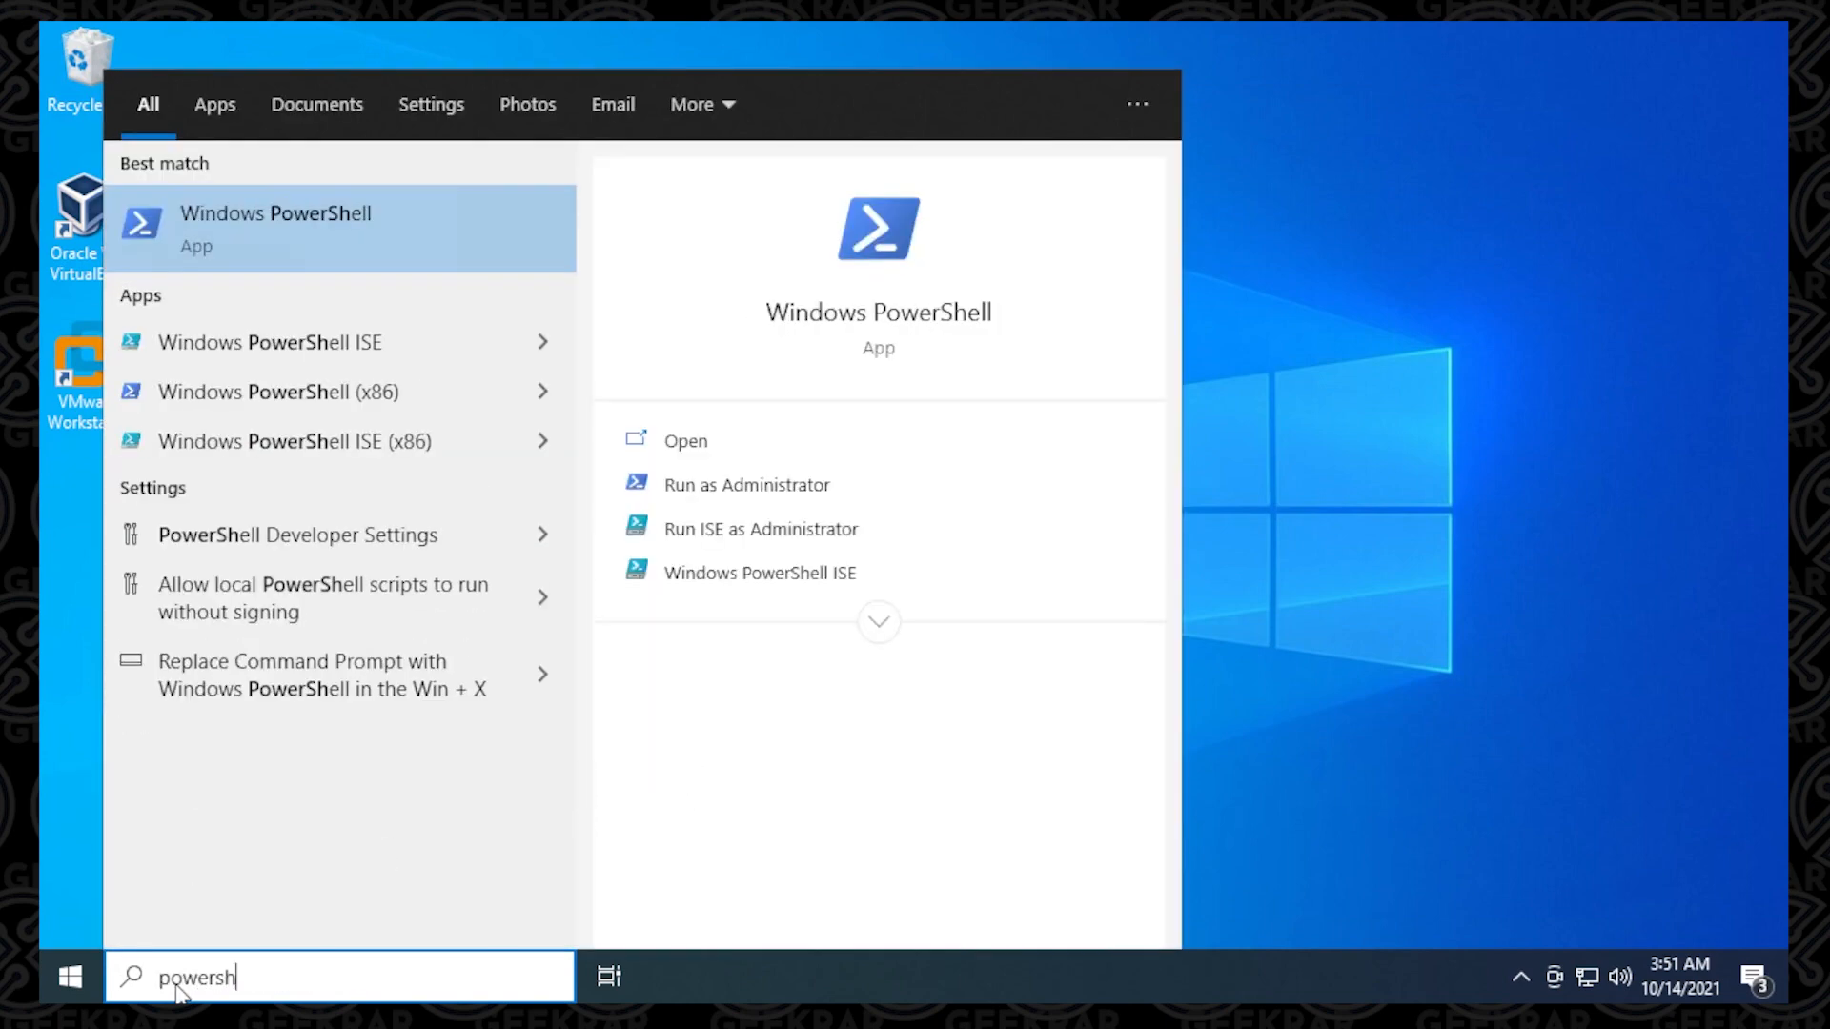
right_click(251, 221)
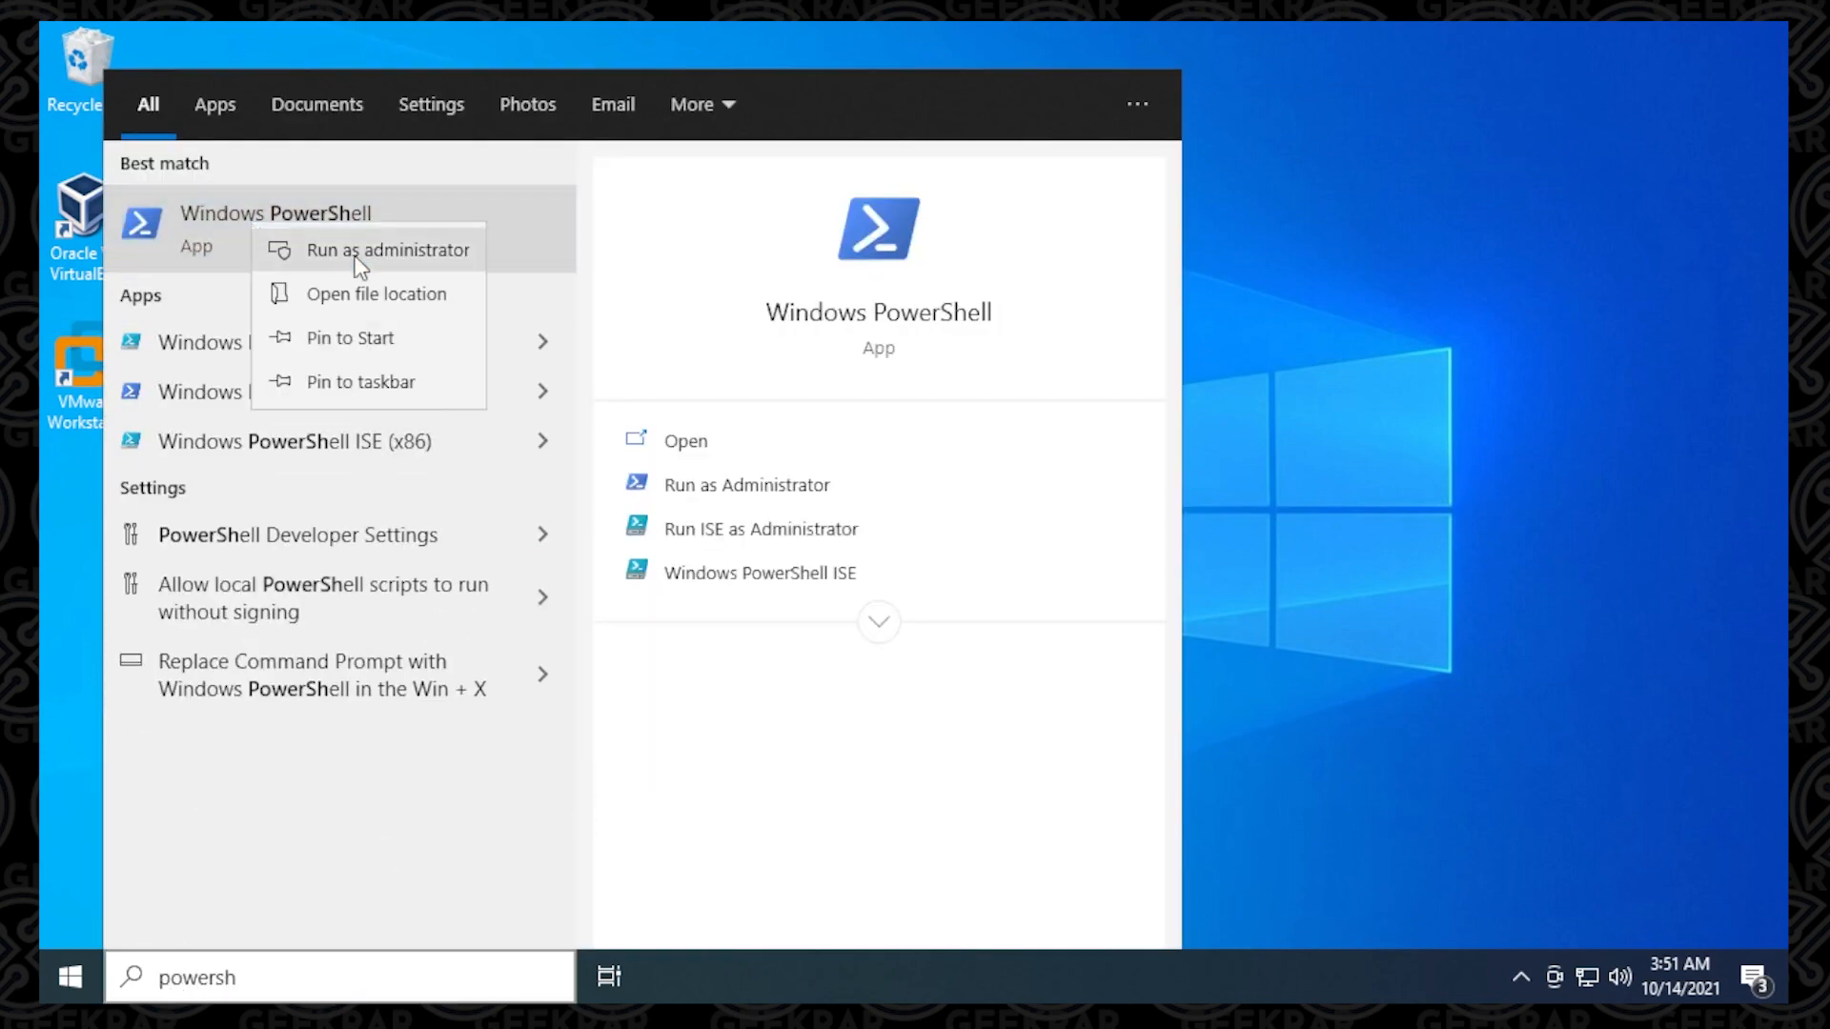
click(364, 247)
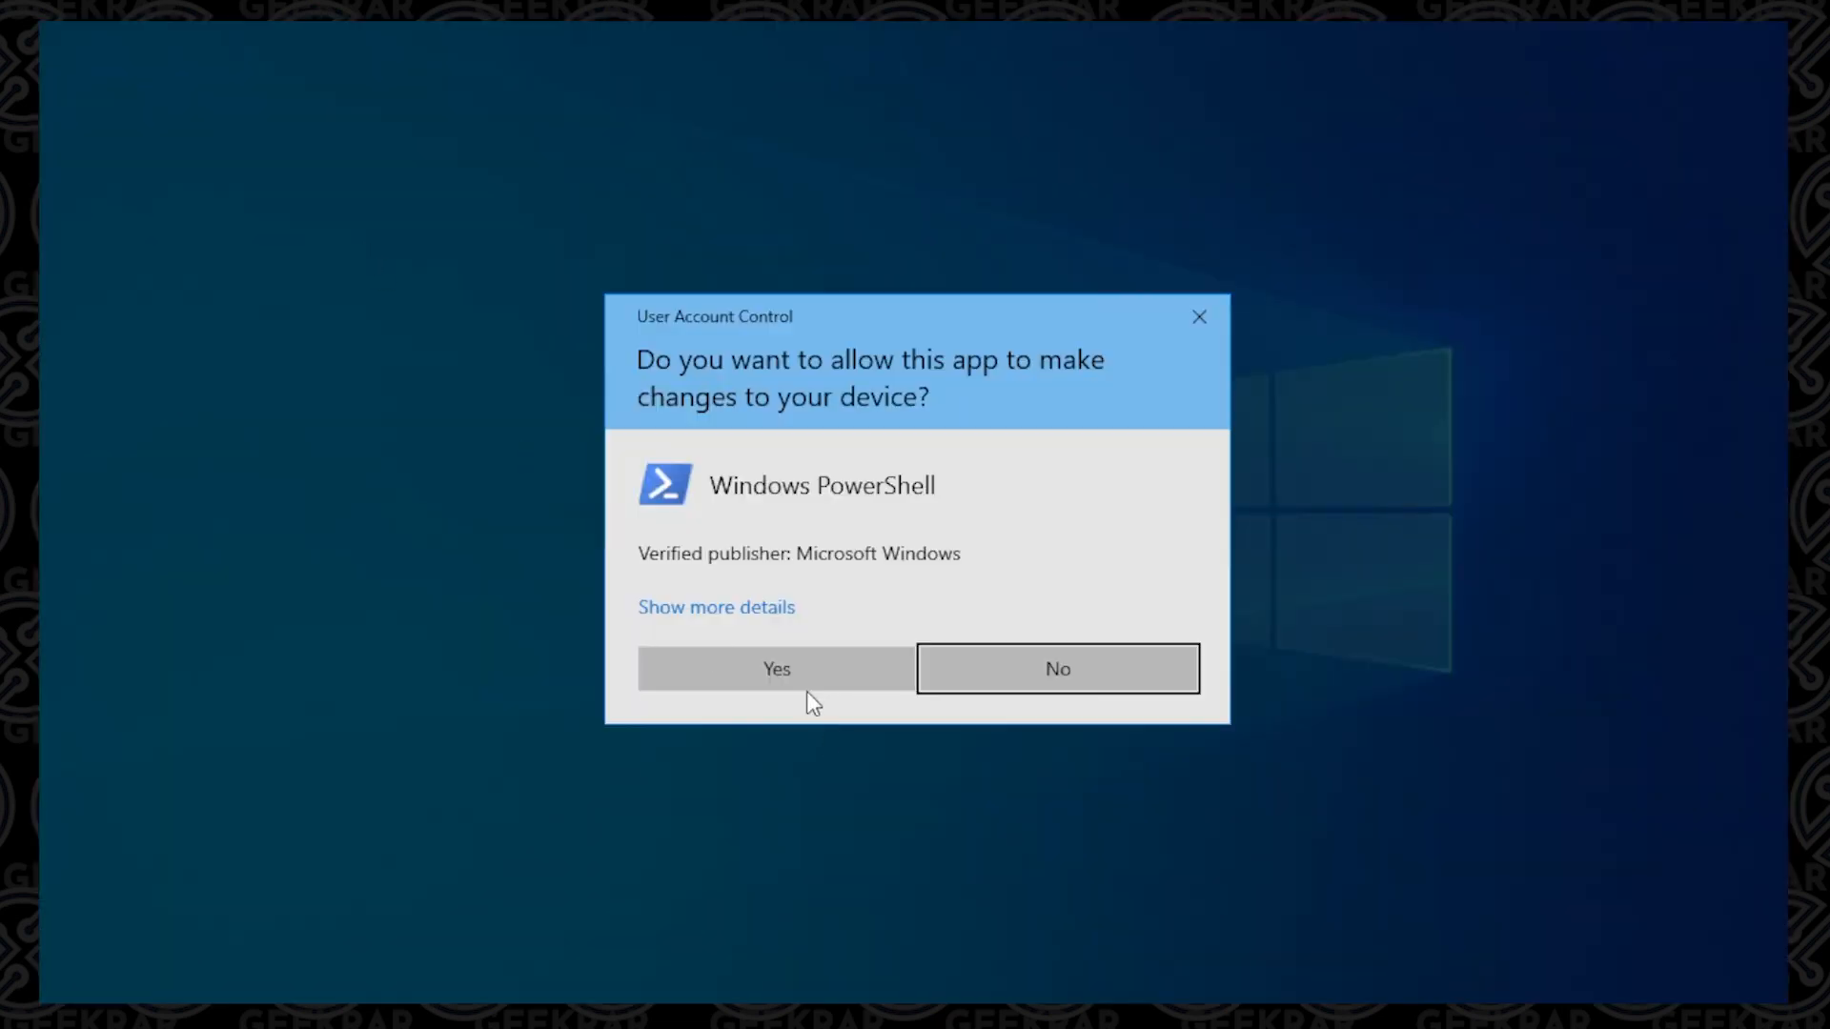
click(804, 673)
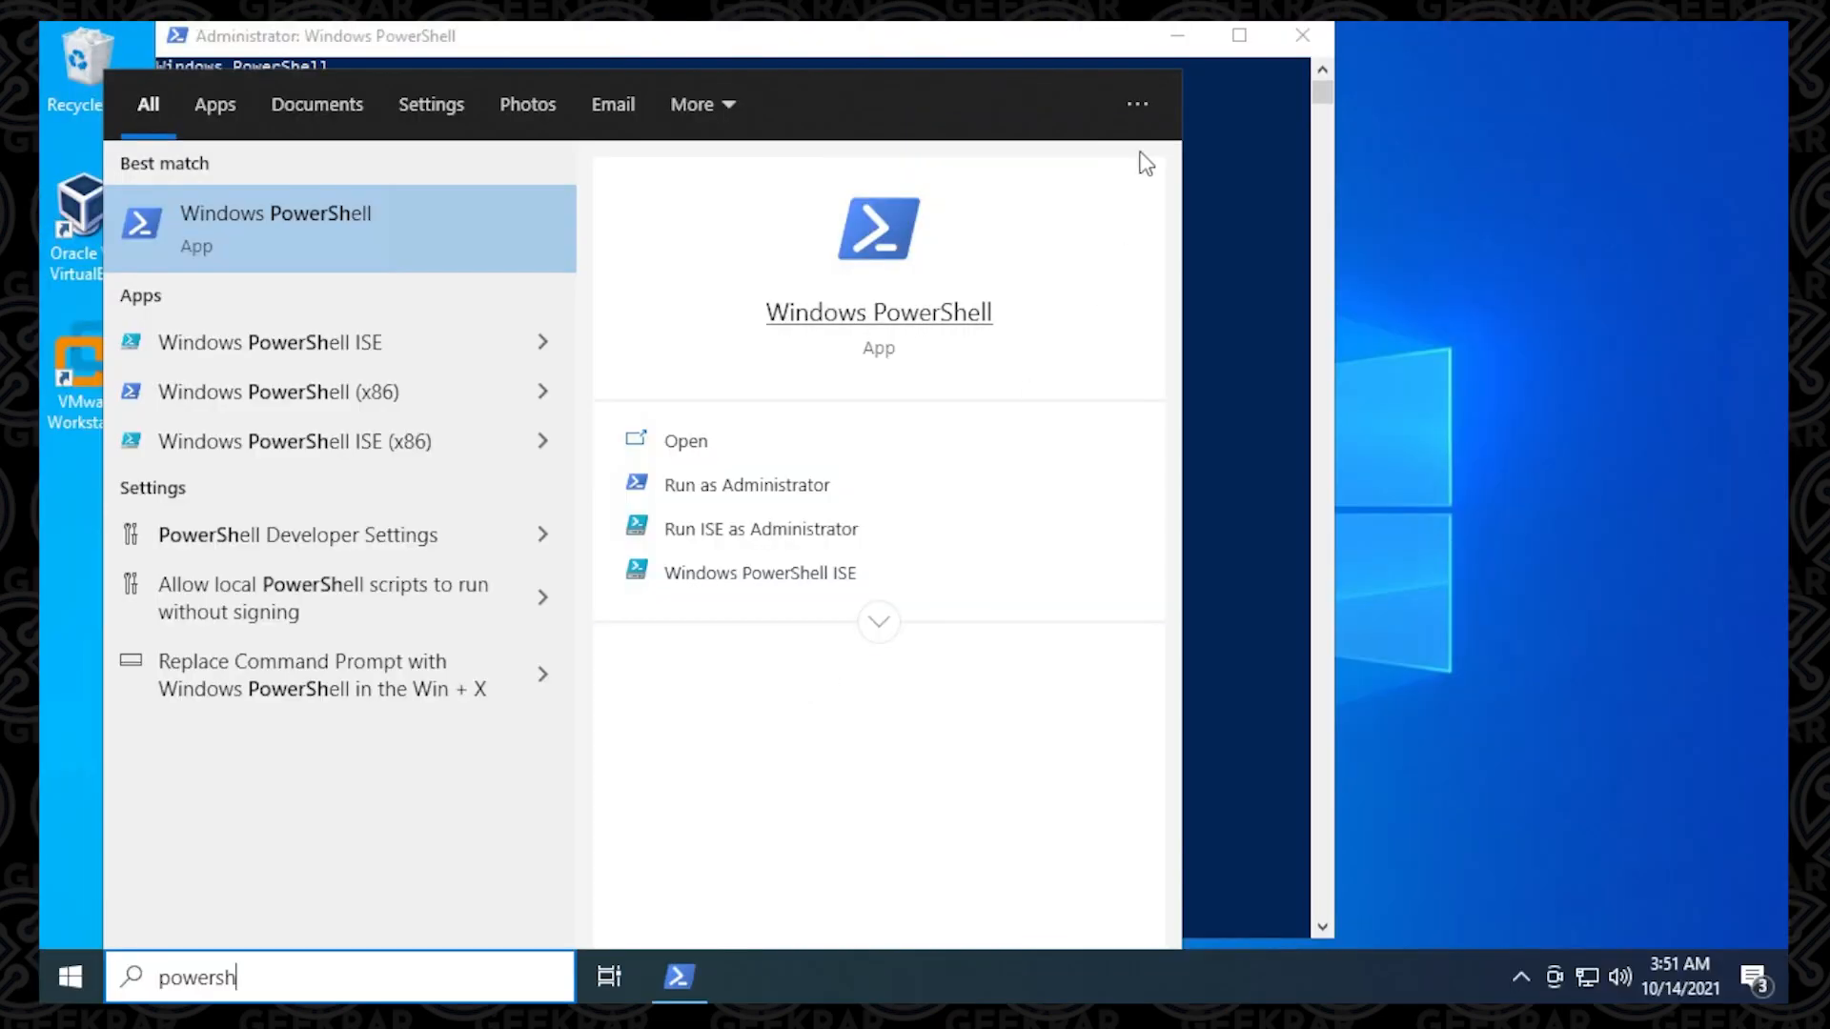
click(1217, 105)
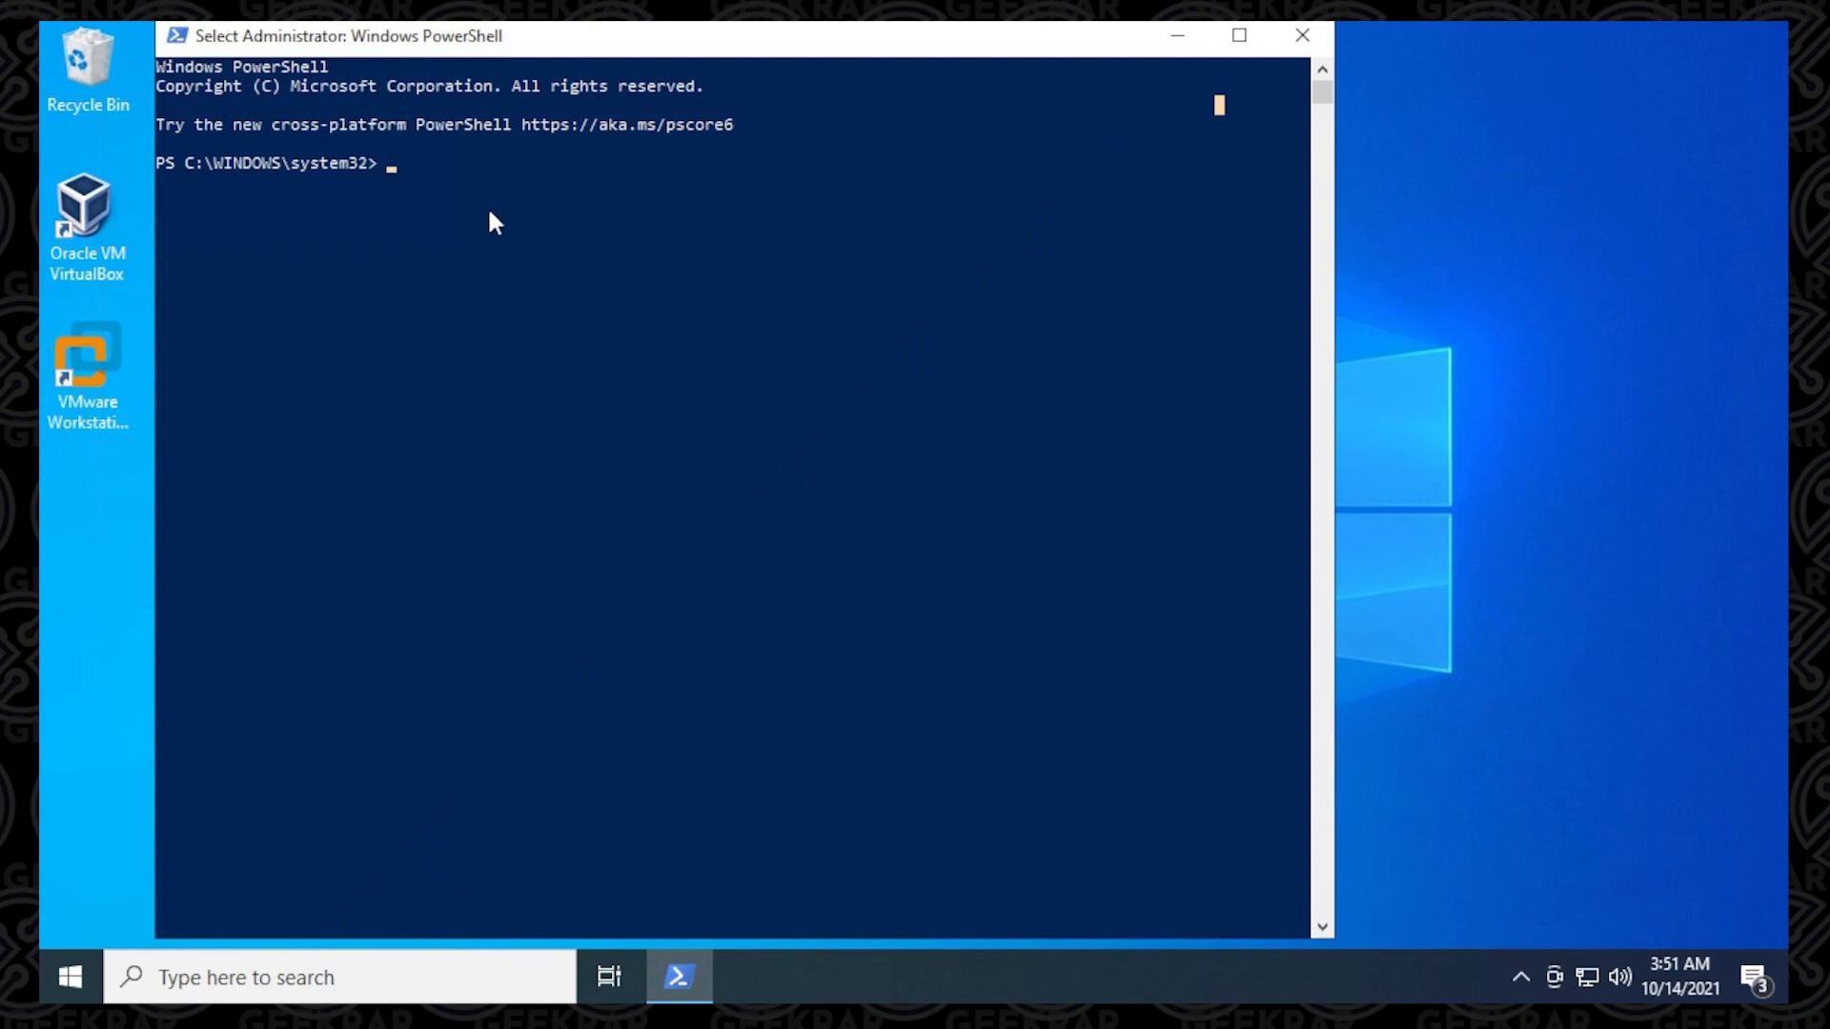
text(get-tpm)
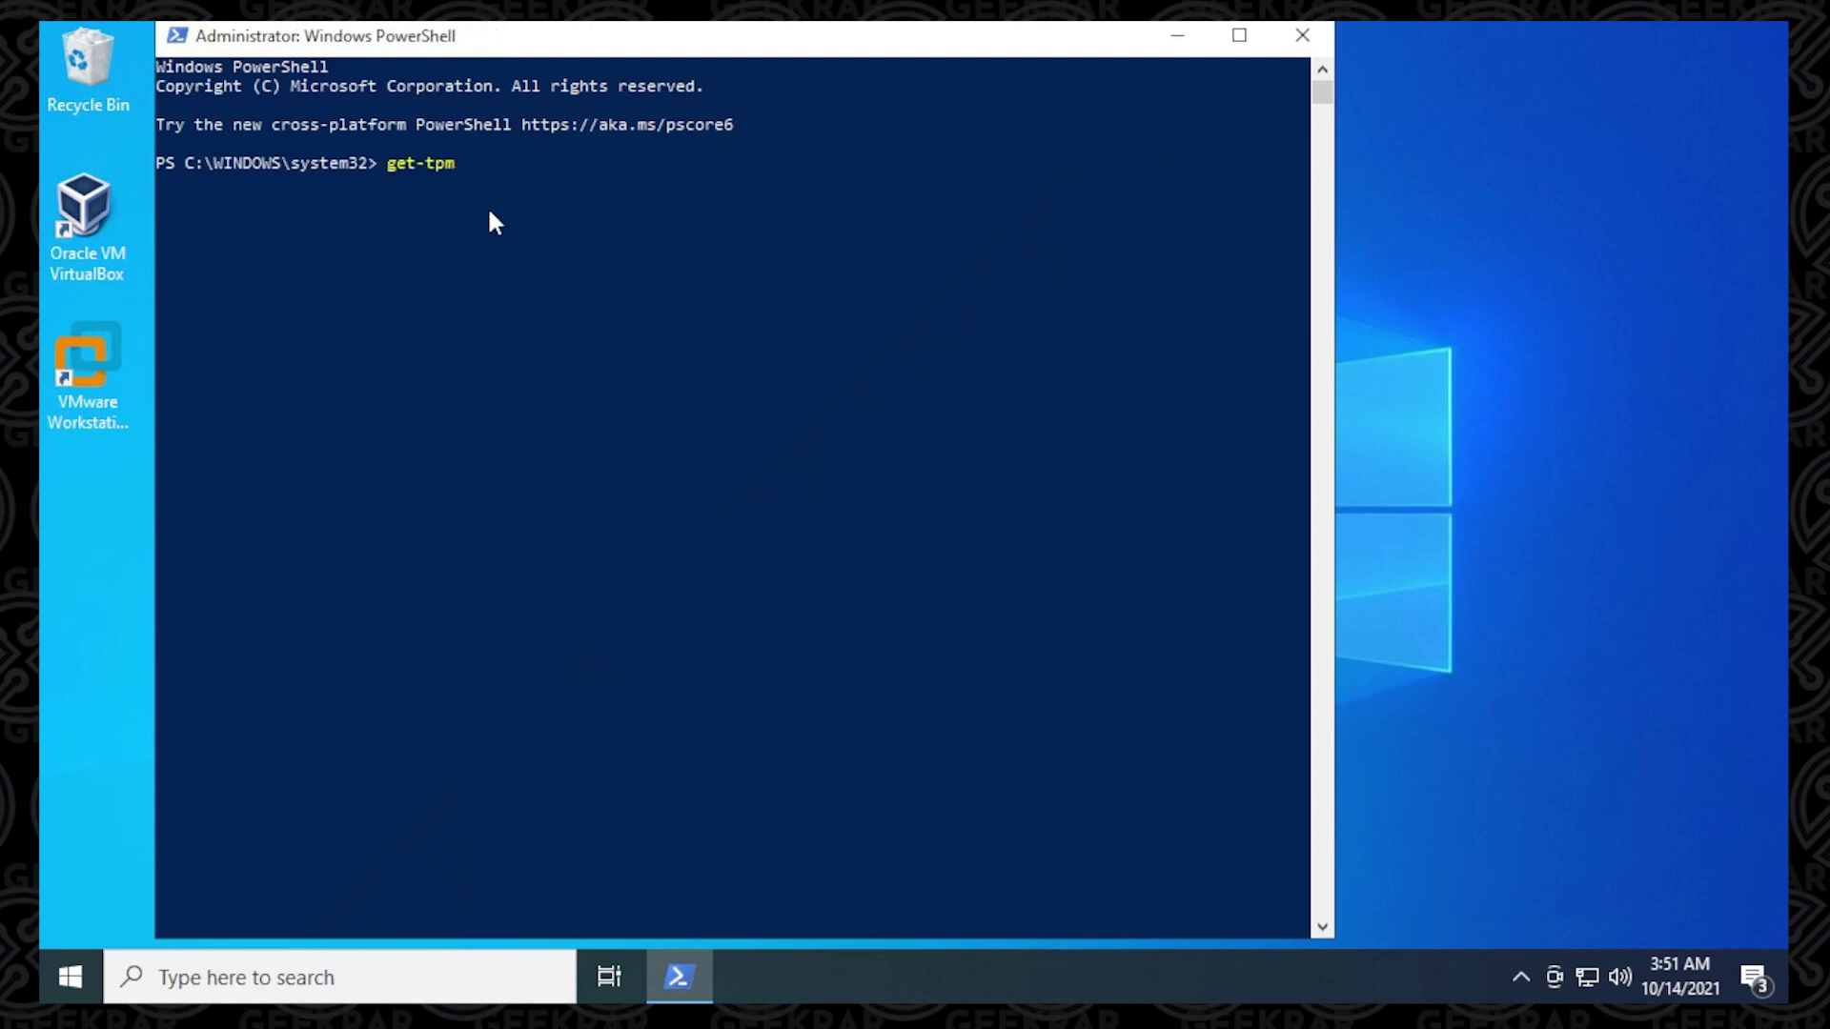
key(Return)
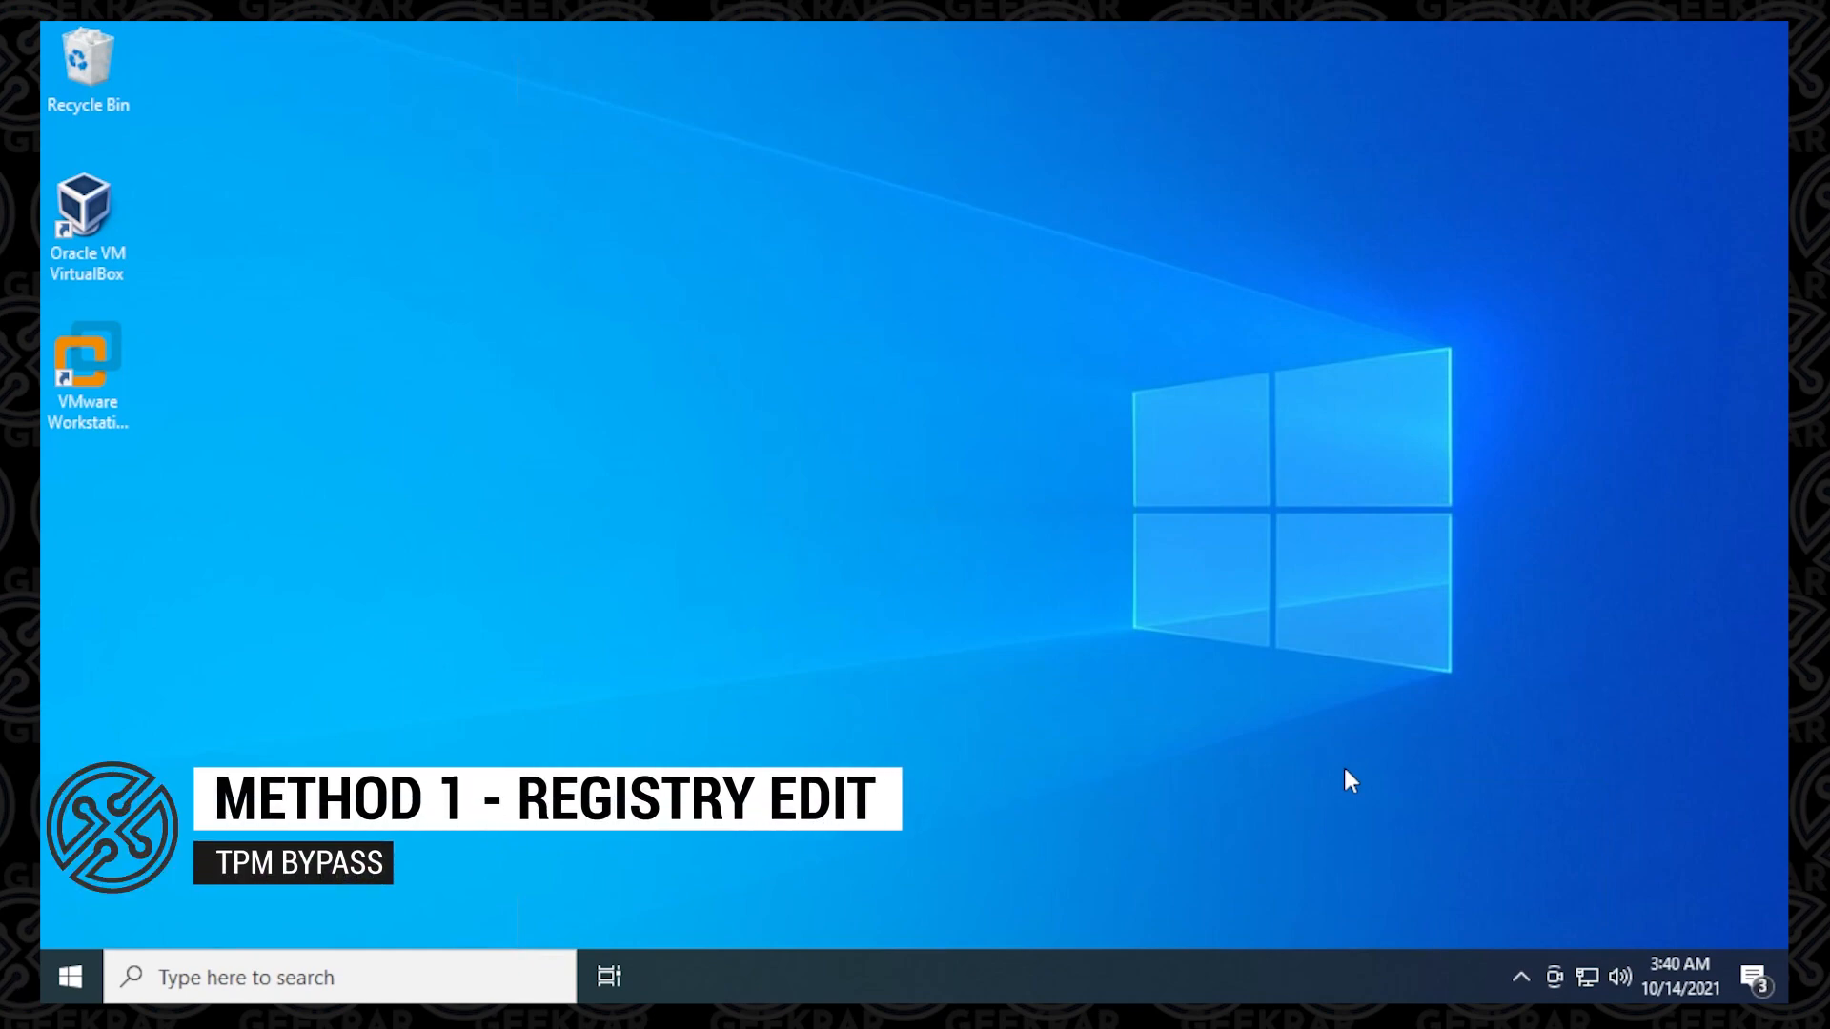
Launch Registry Editor from Windows search with administrator approval.
click(164, 978)
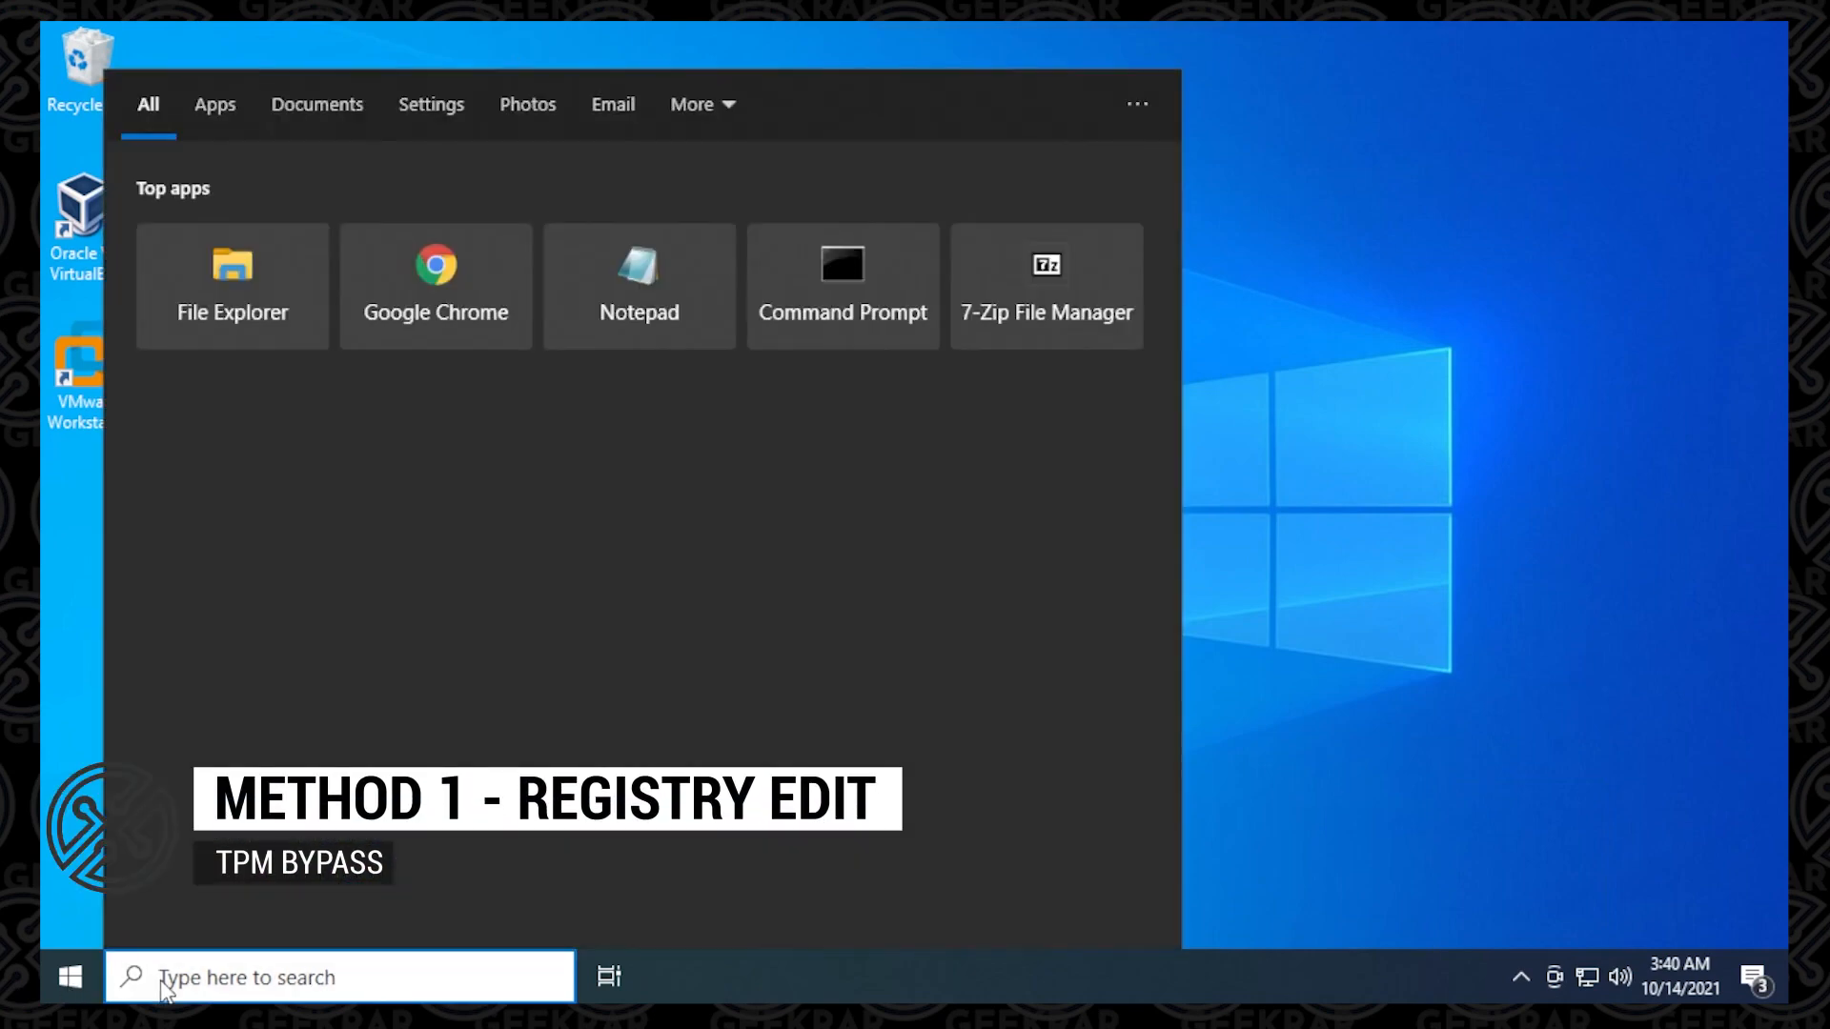
text(regedit)
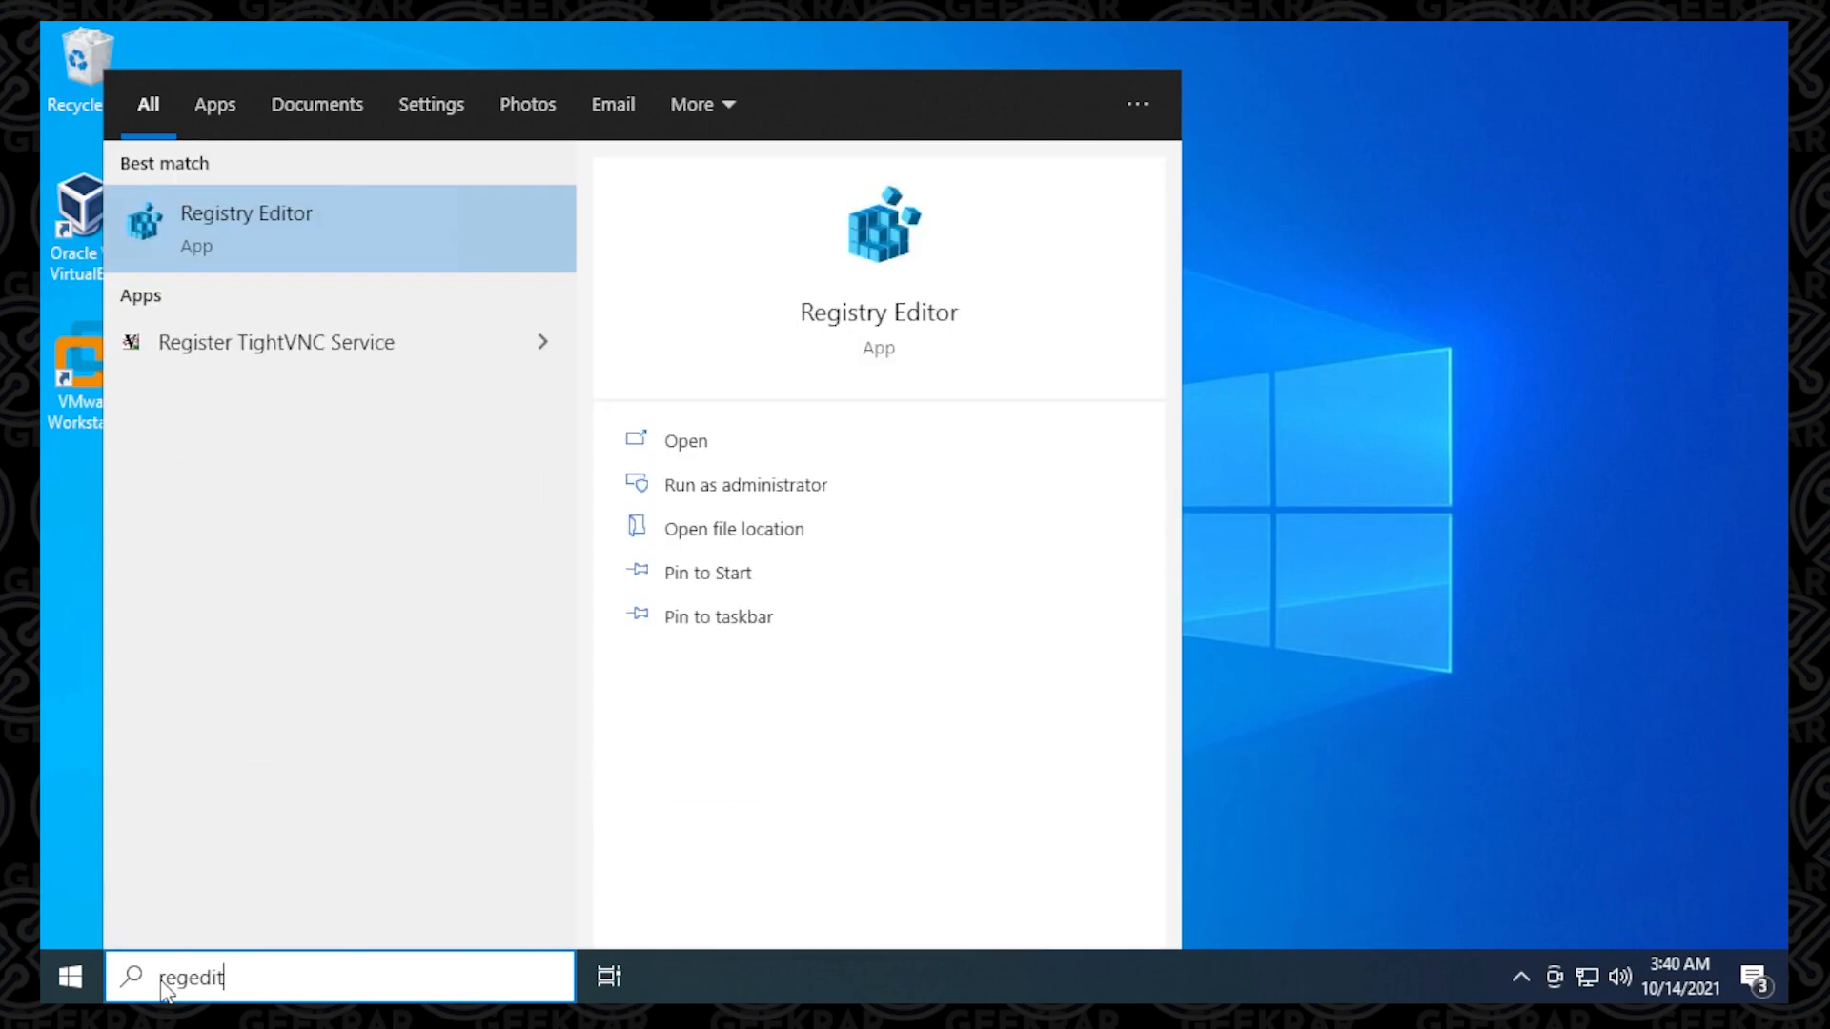
click(262, 243)
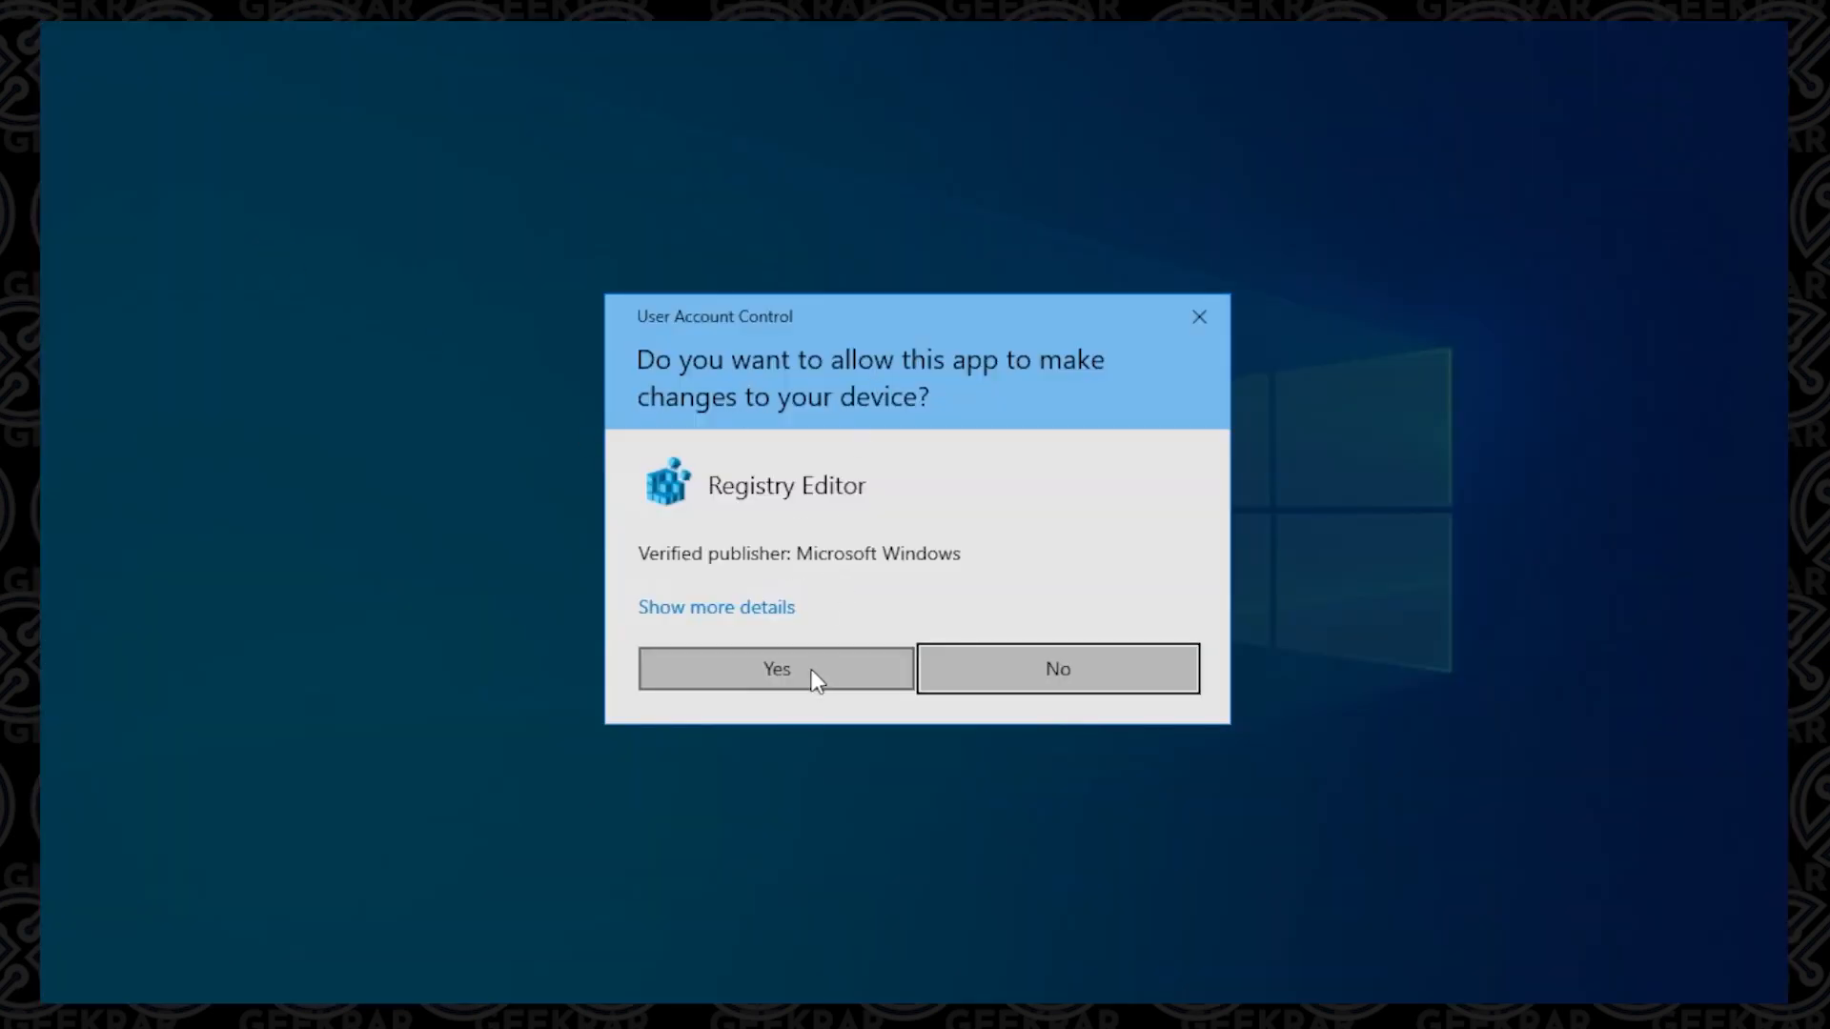
click(810, 669)
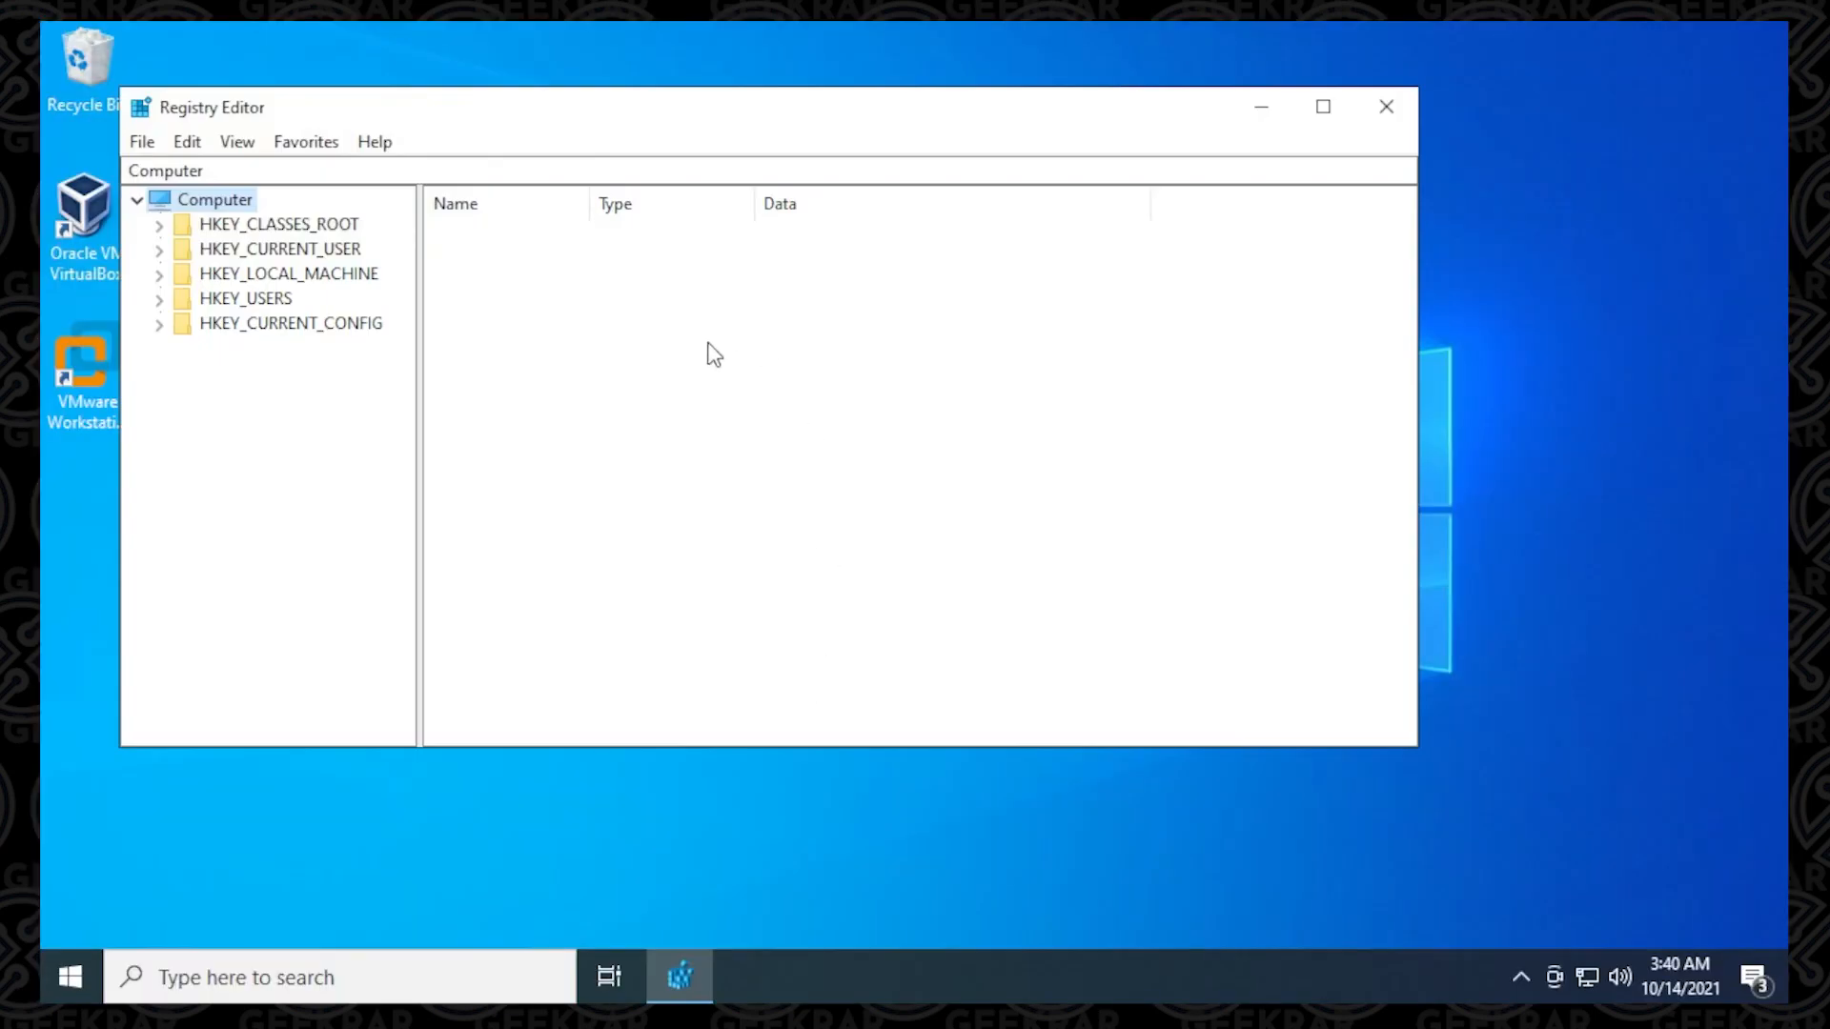
drag(729, 113, 870, 93)
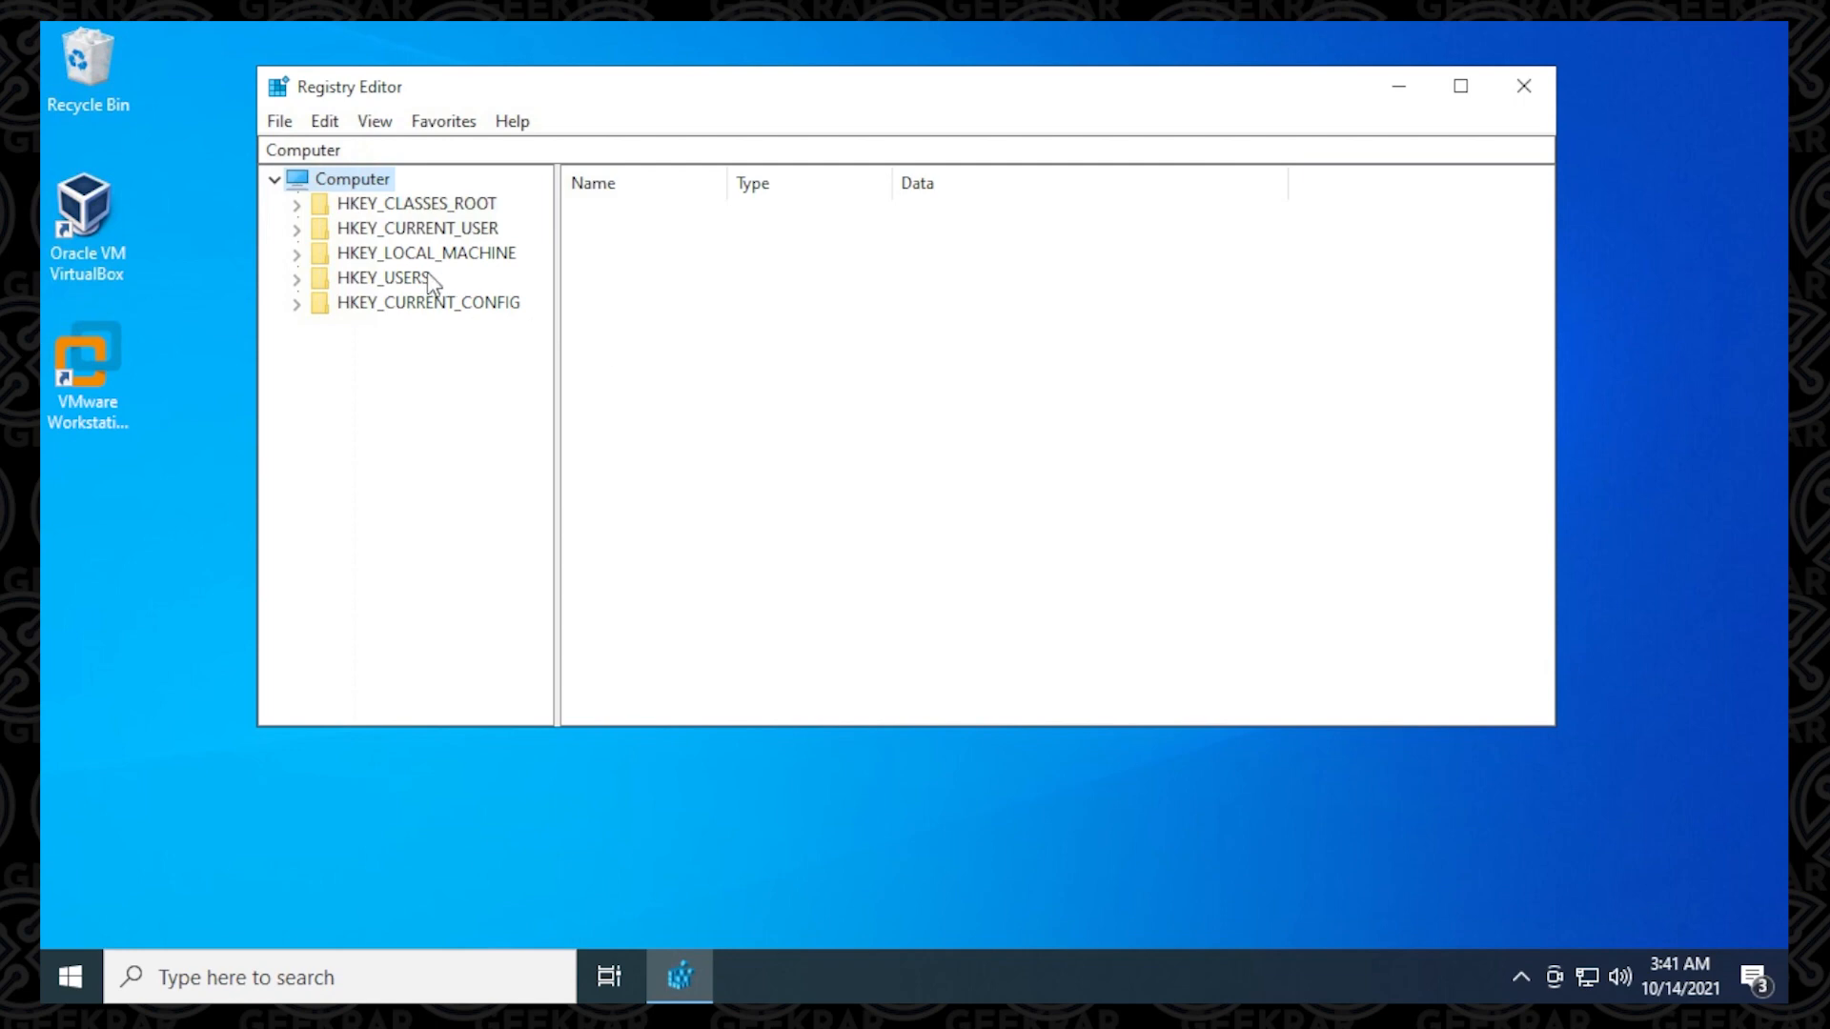
Navigate to HKEY_LOCAL_MACHINE\SYSTEM\Setup and show the MoSetup key's values.
click(323, 254)
click(299, 256)
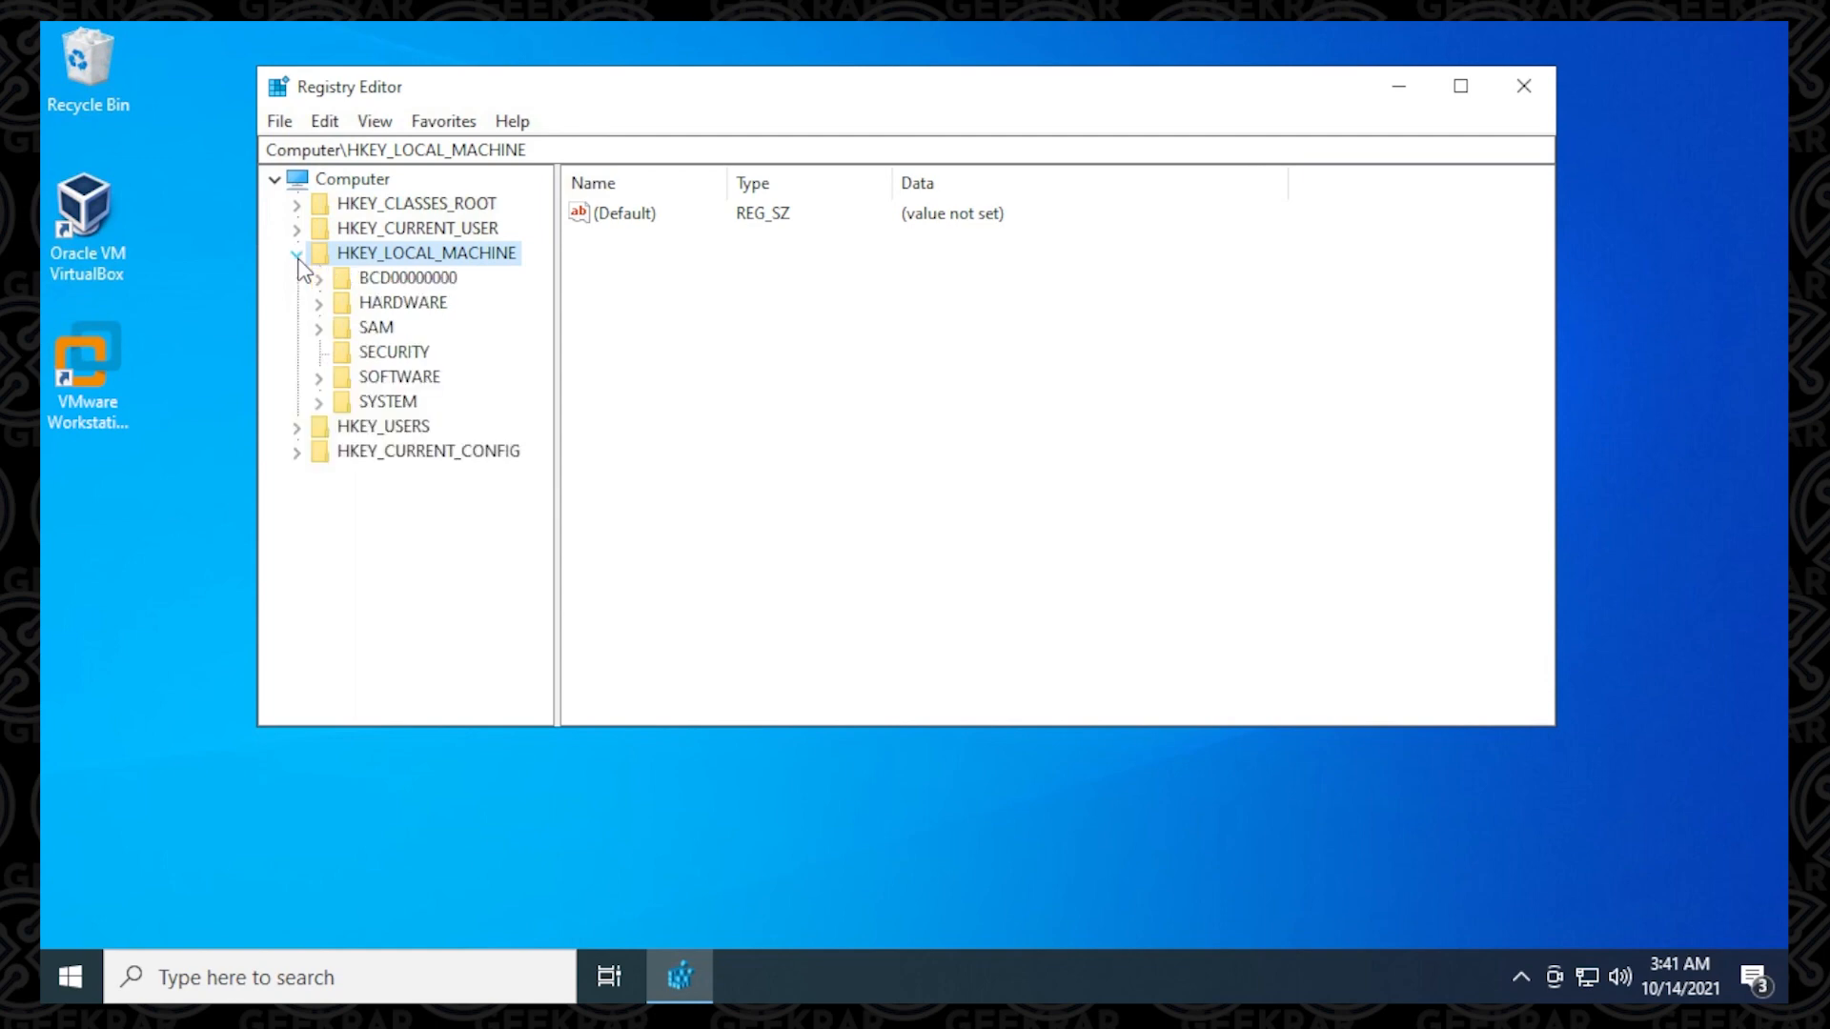
click(319, 401)
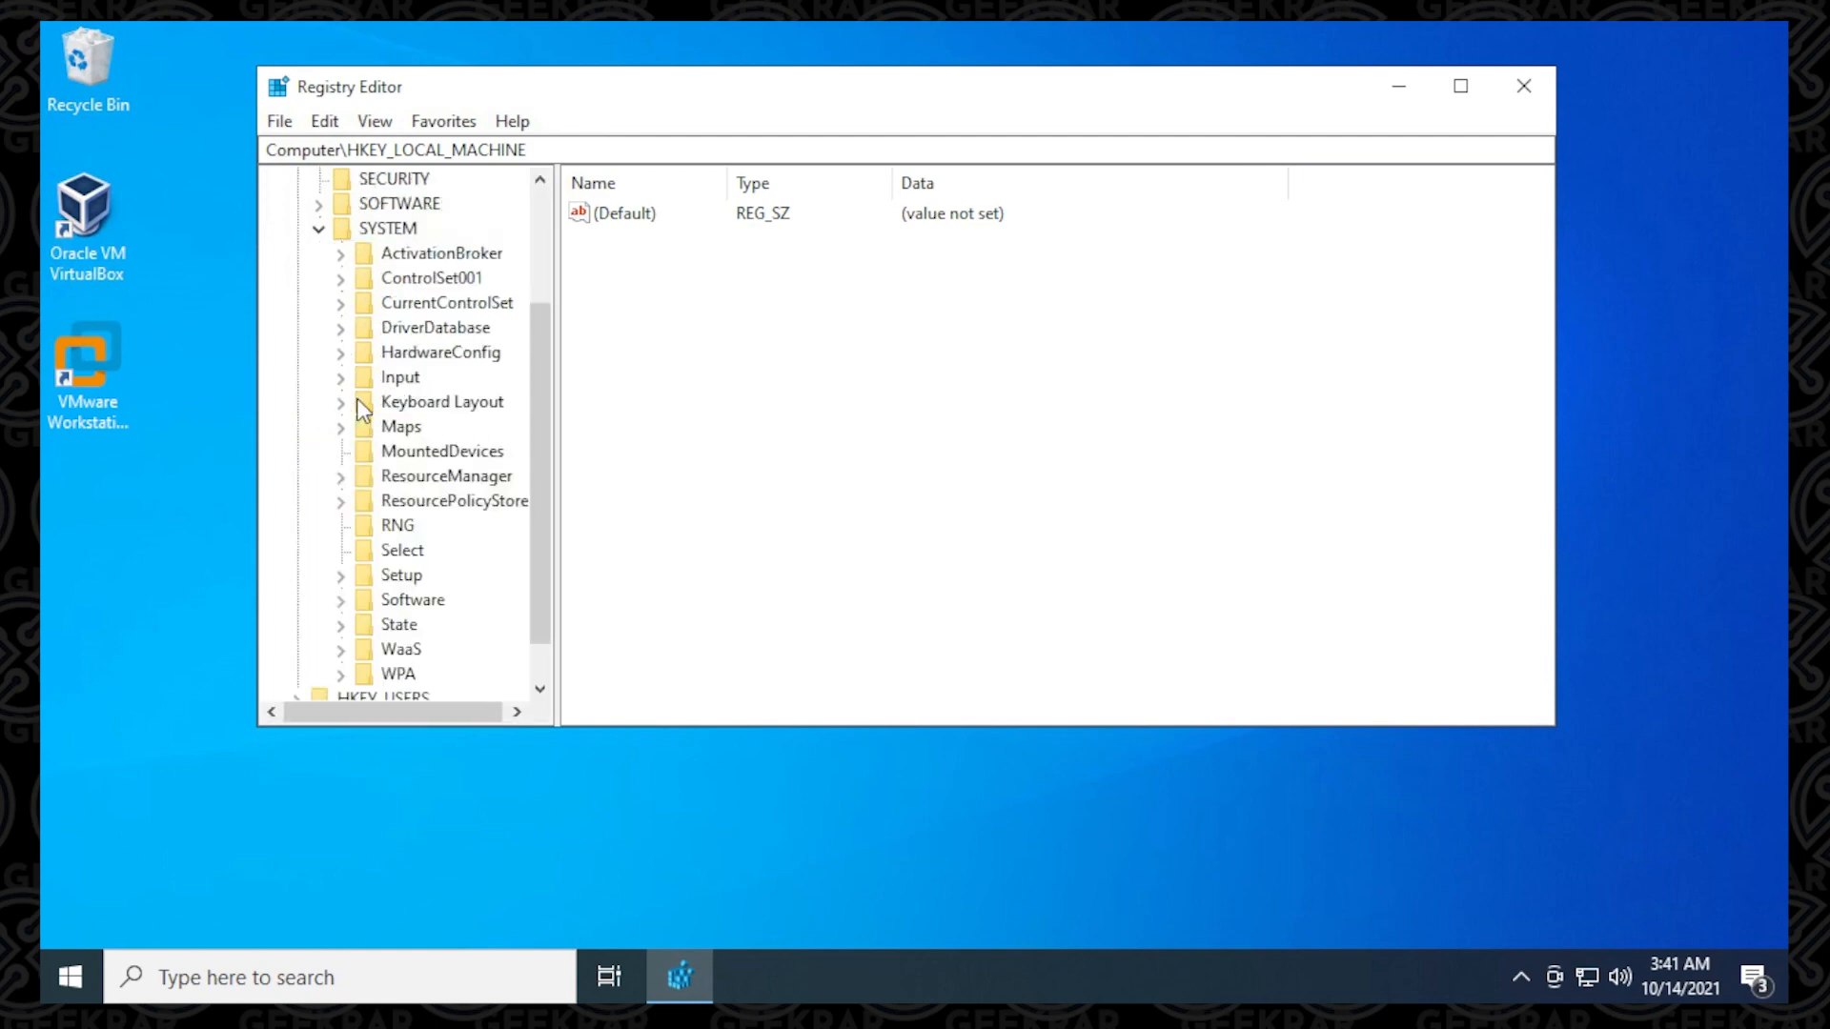
click(340, 575)
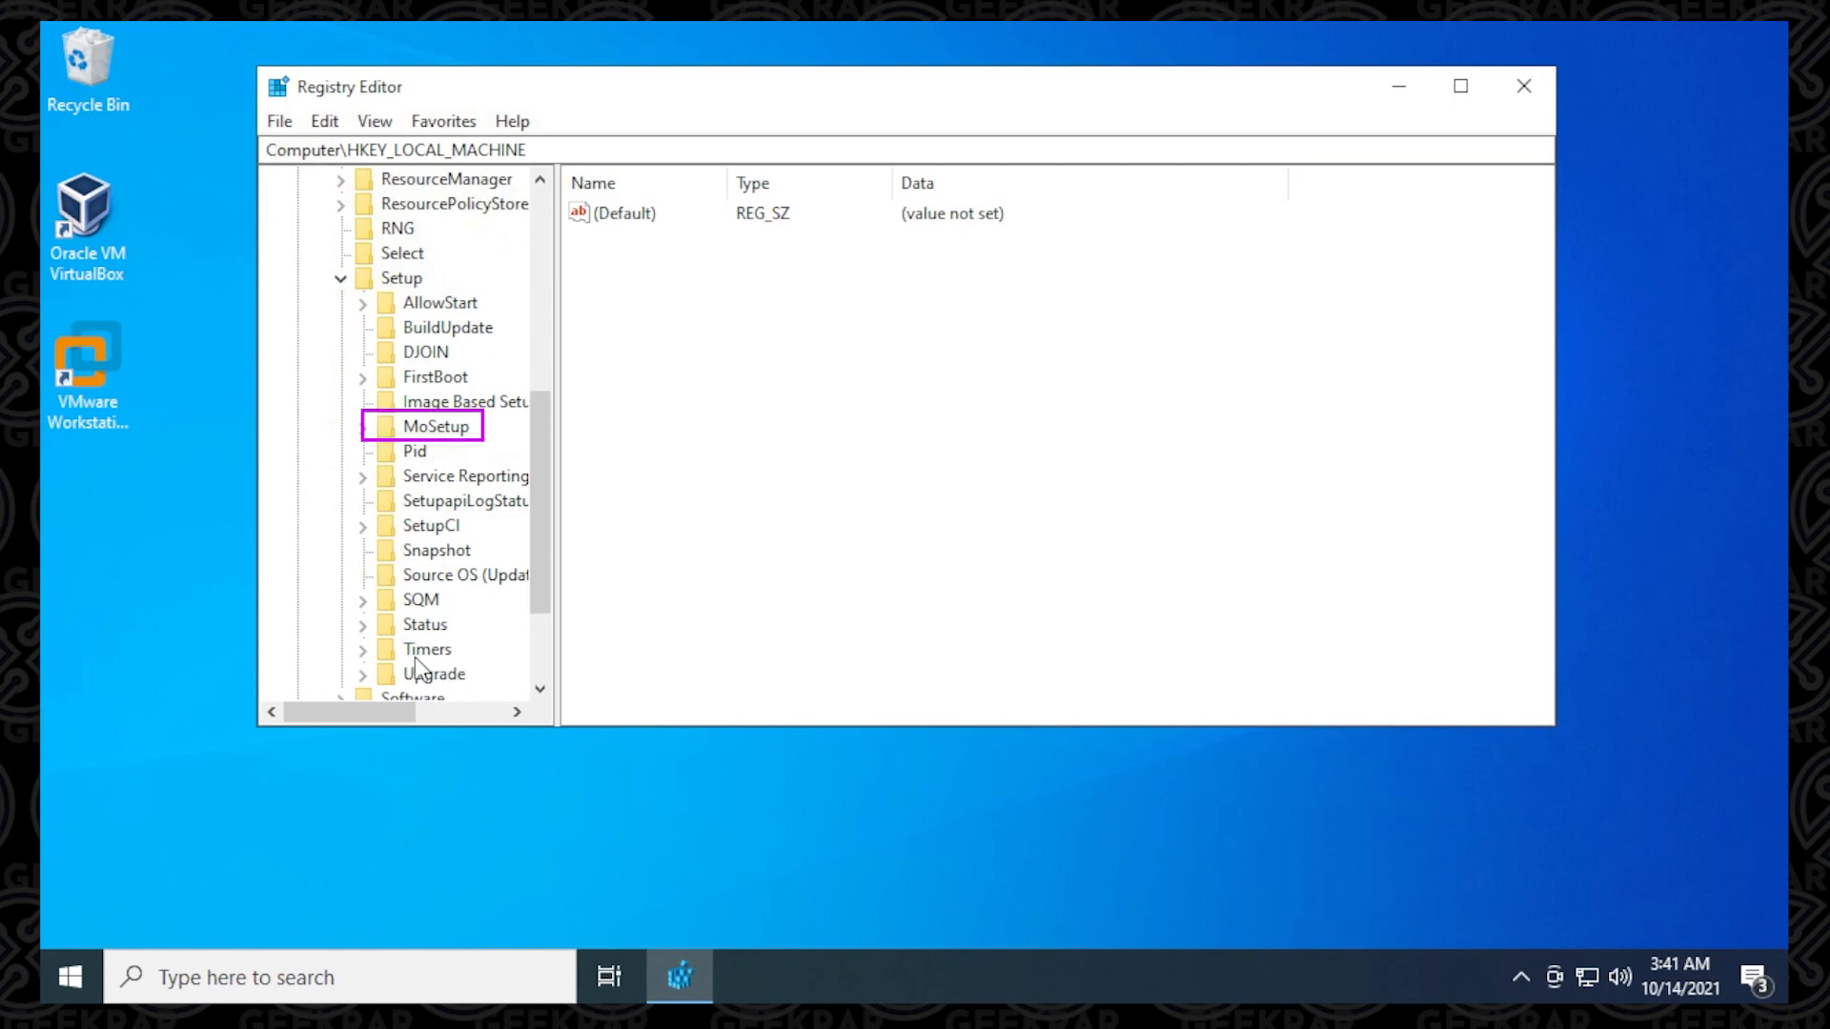
click(455, 434)
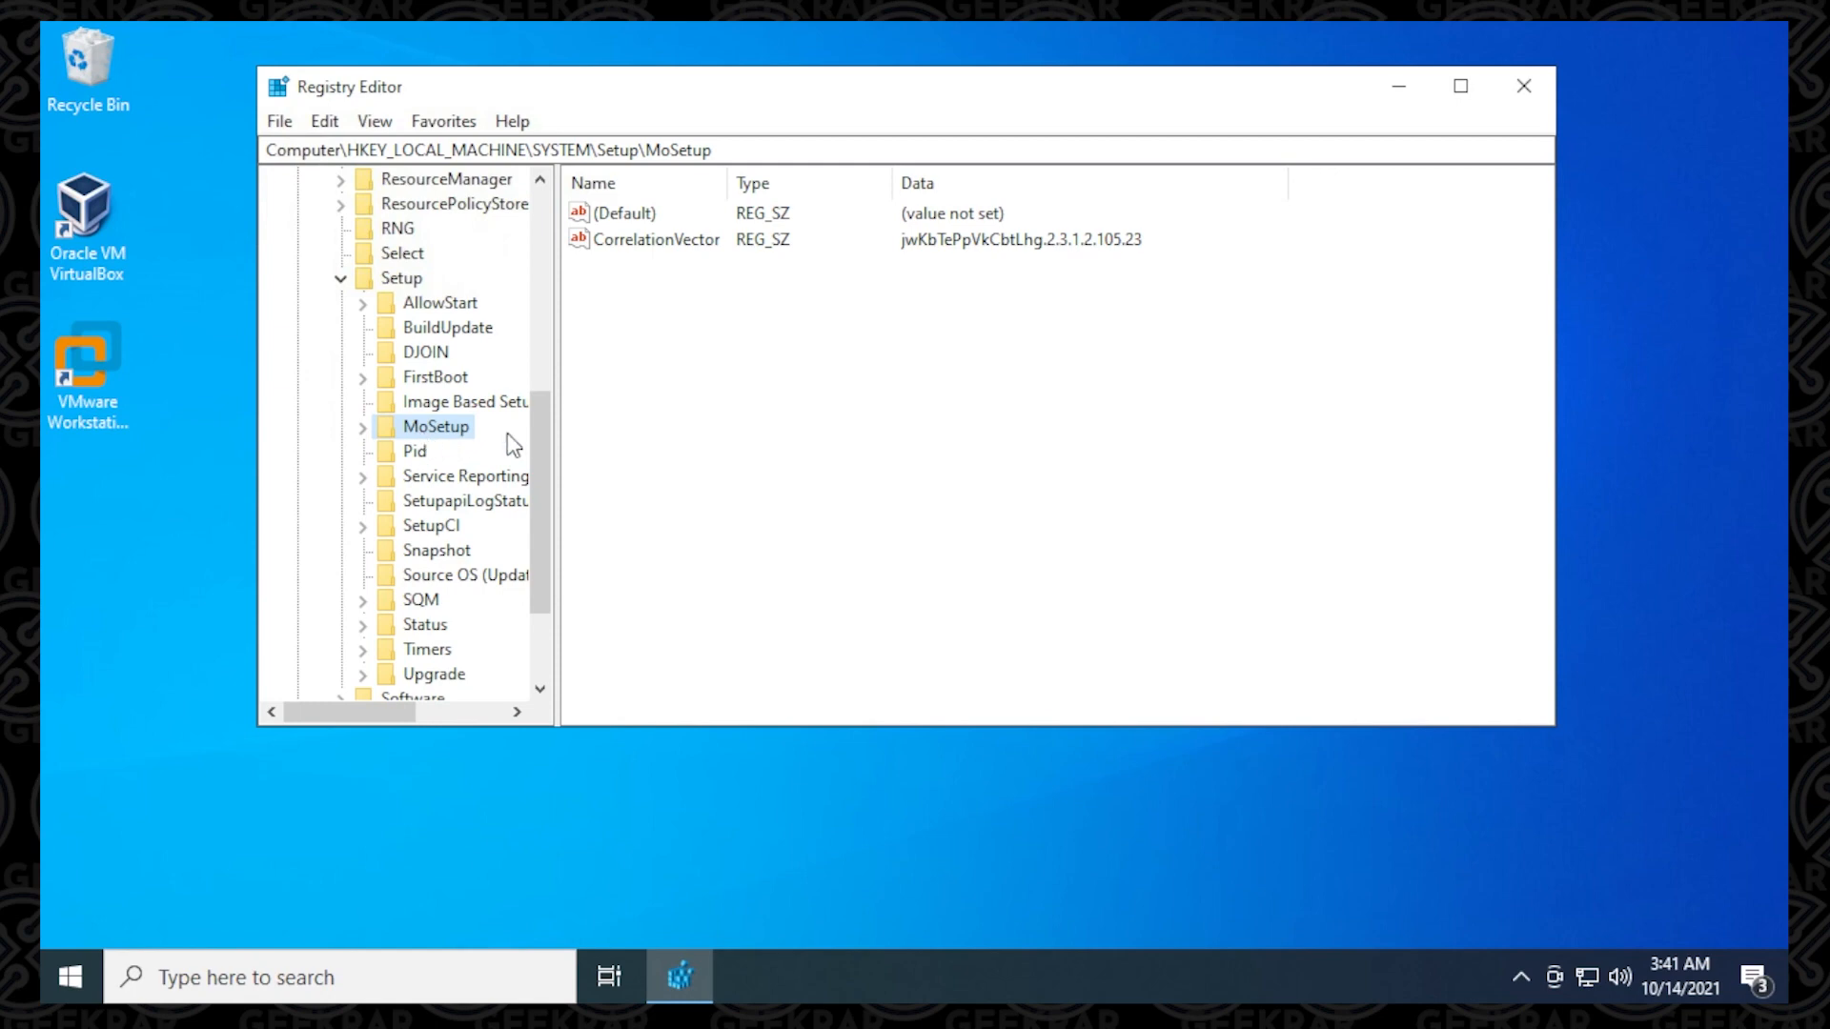
right_click(401, 278)
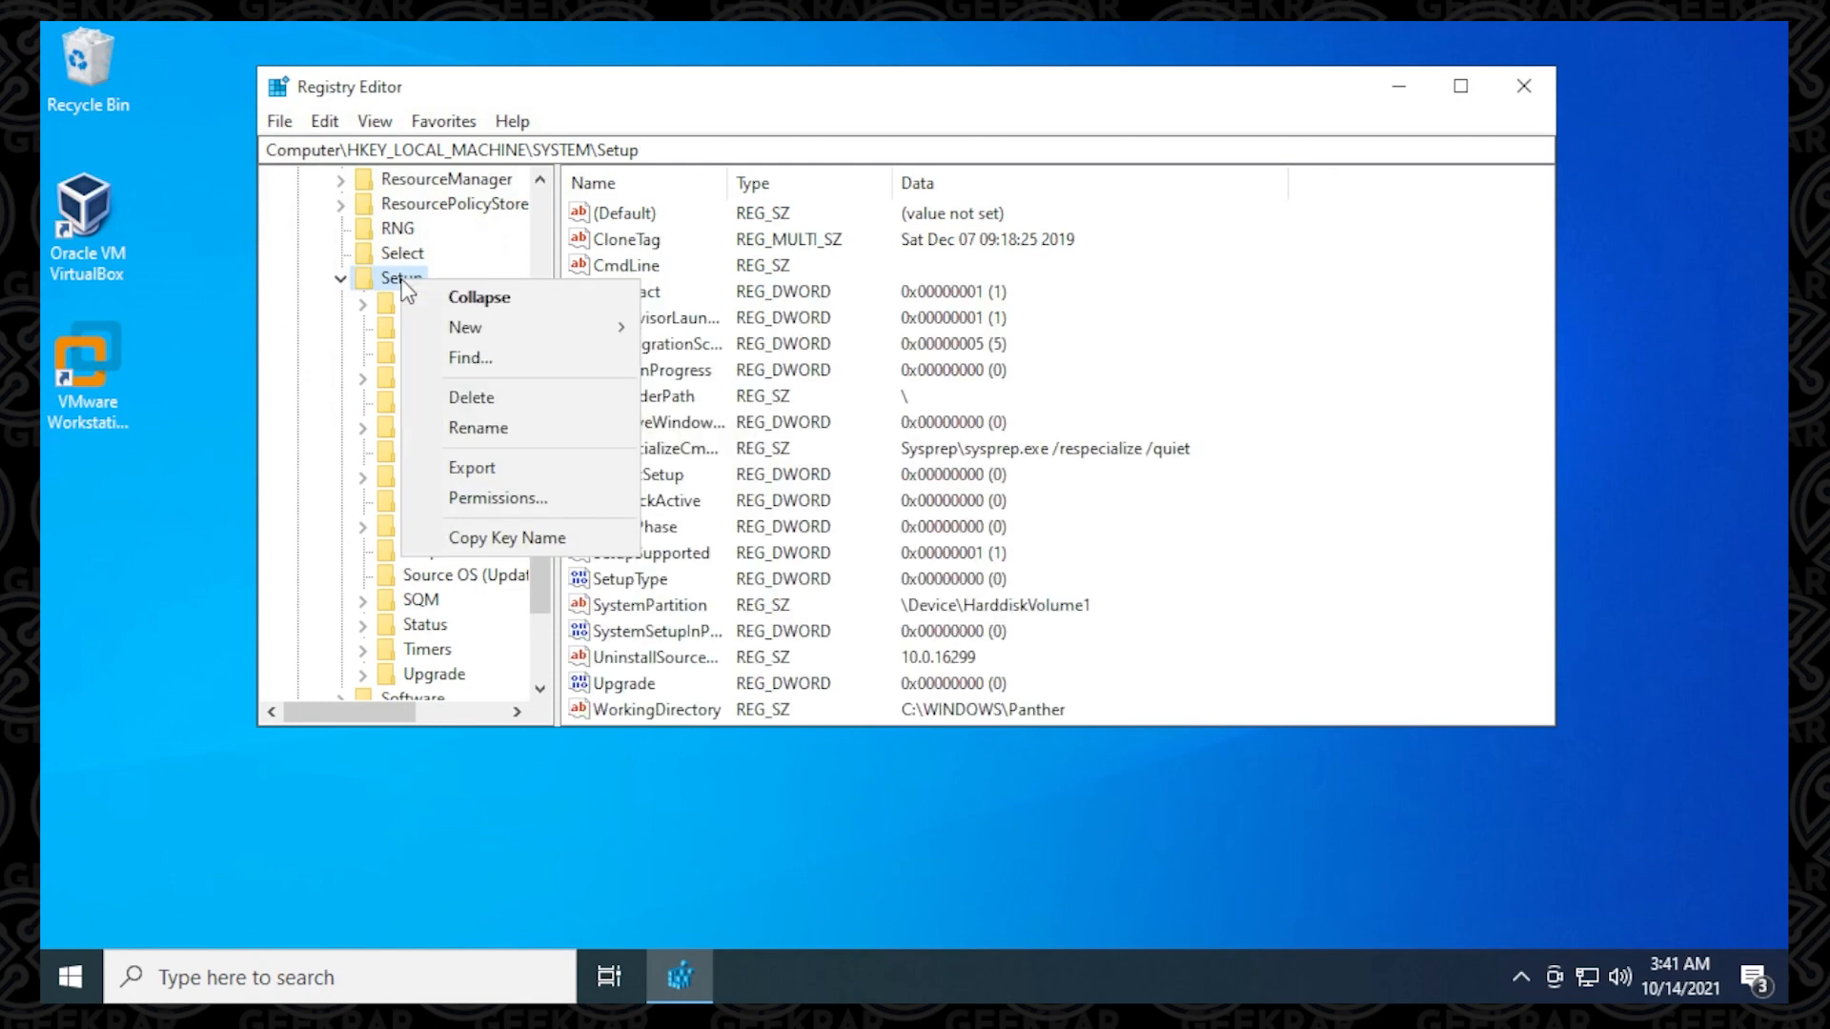
mouse_move(464, 328)
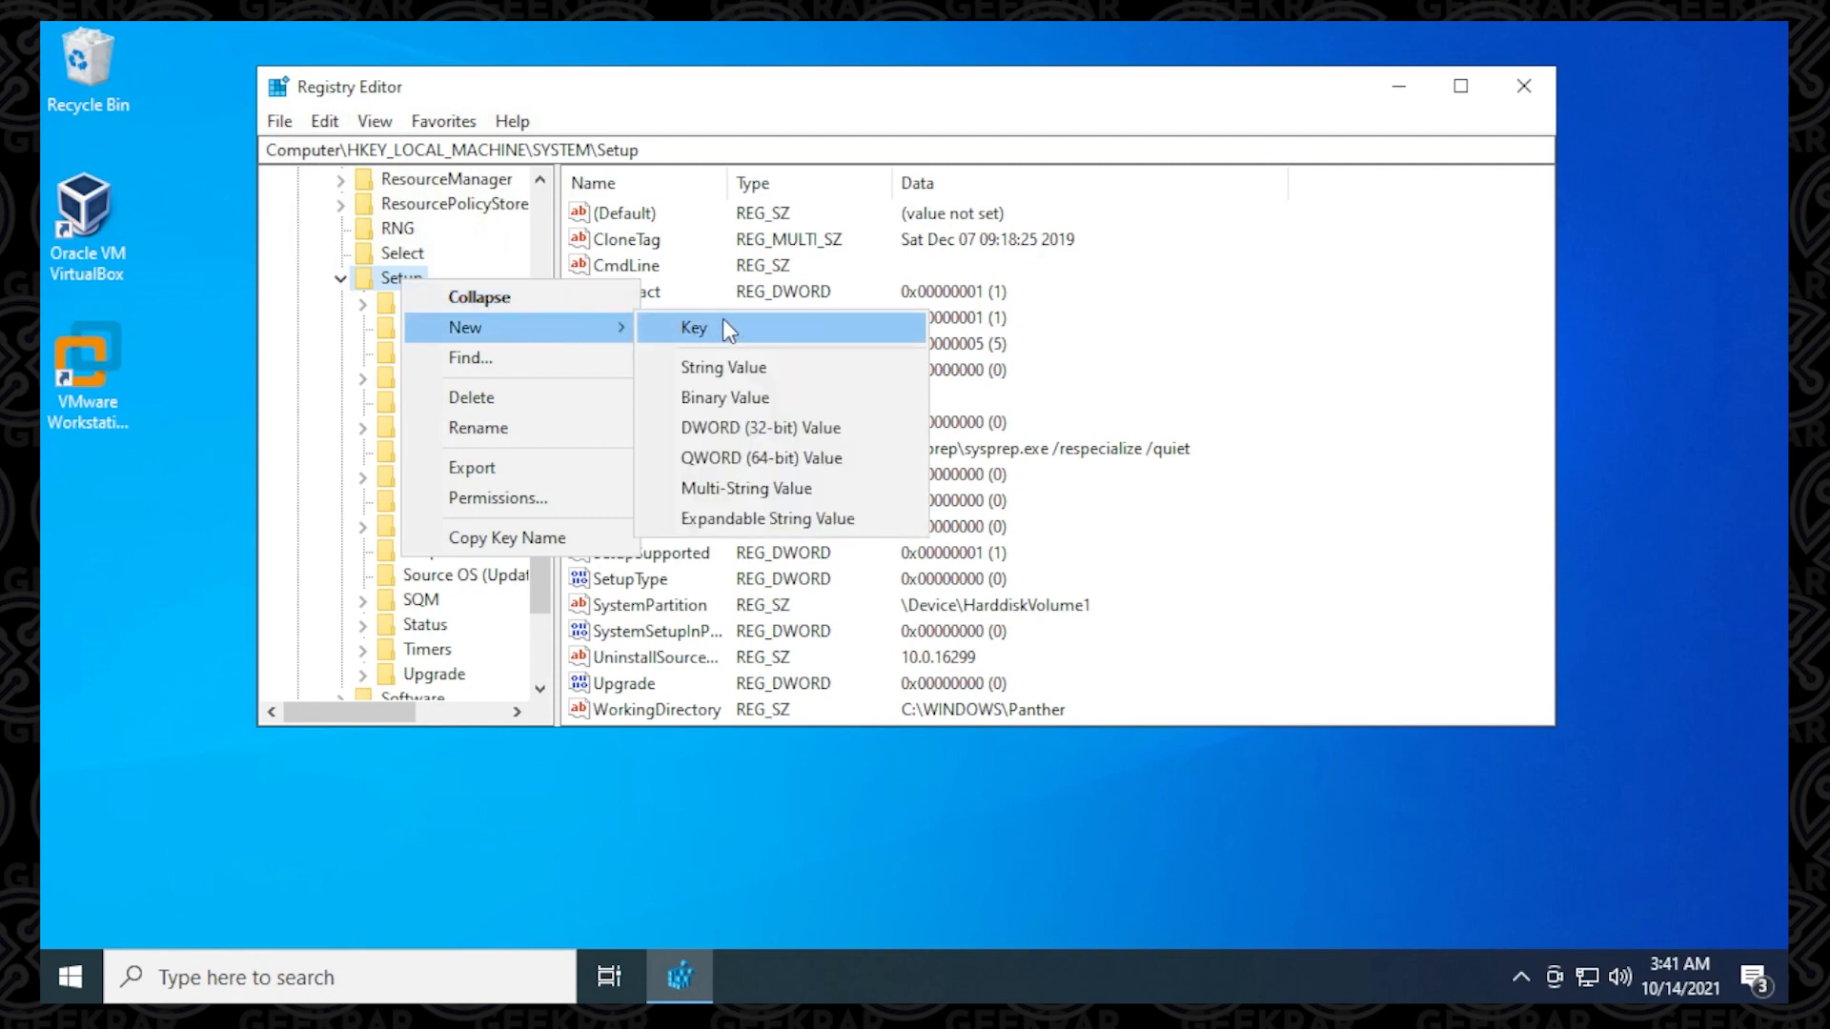
click(723, 327)
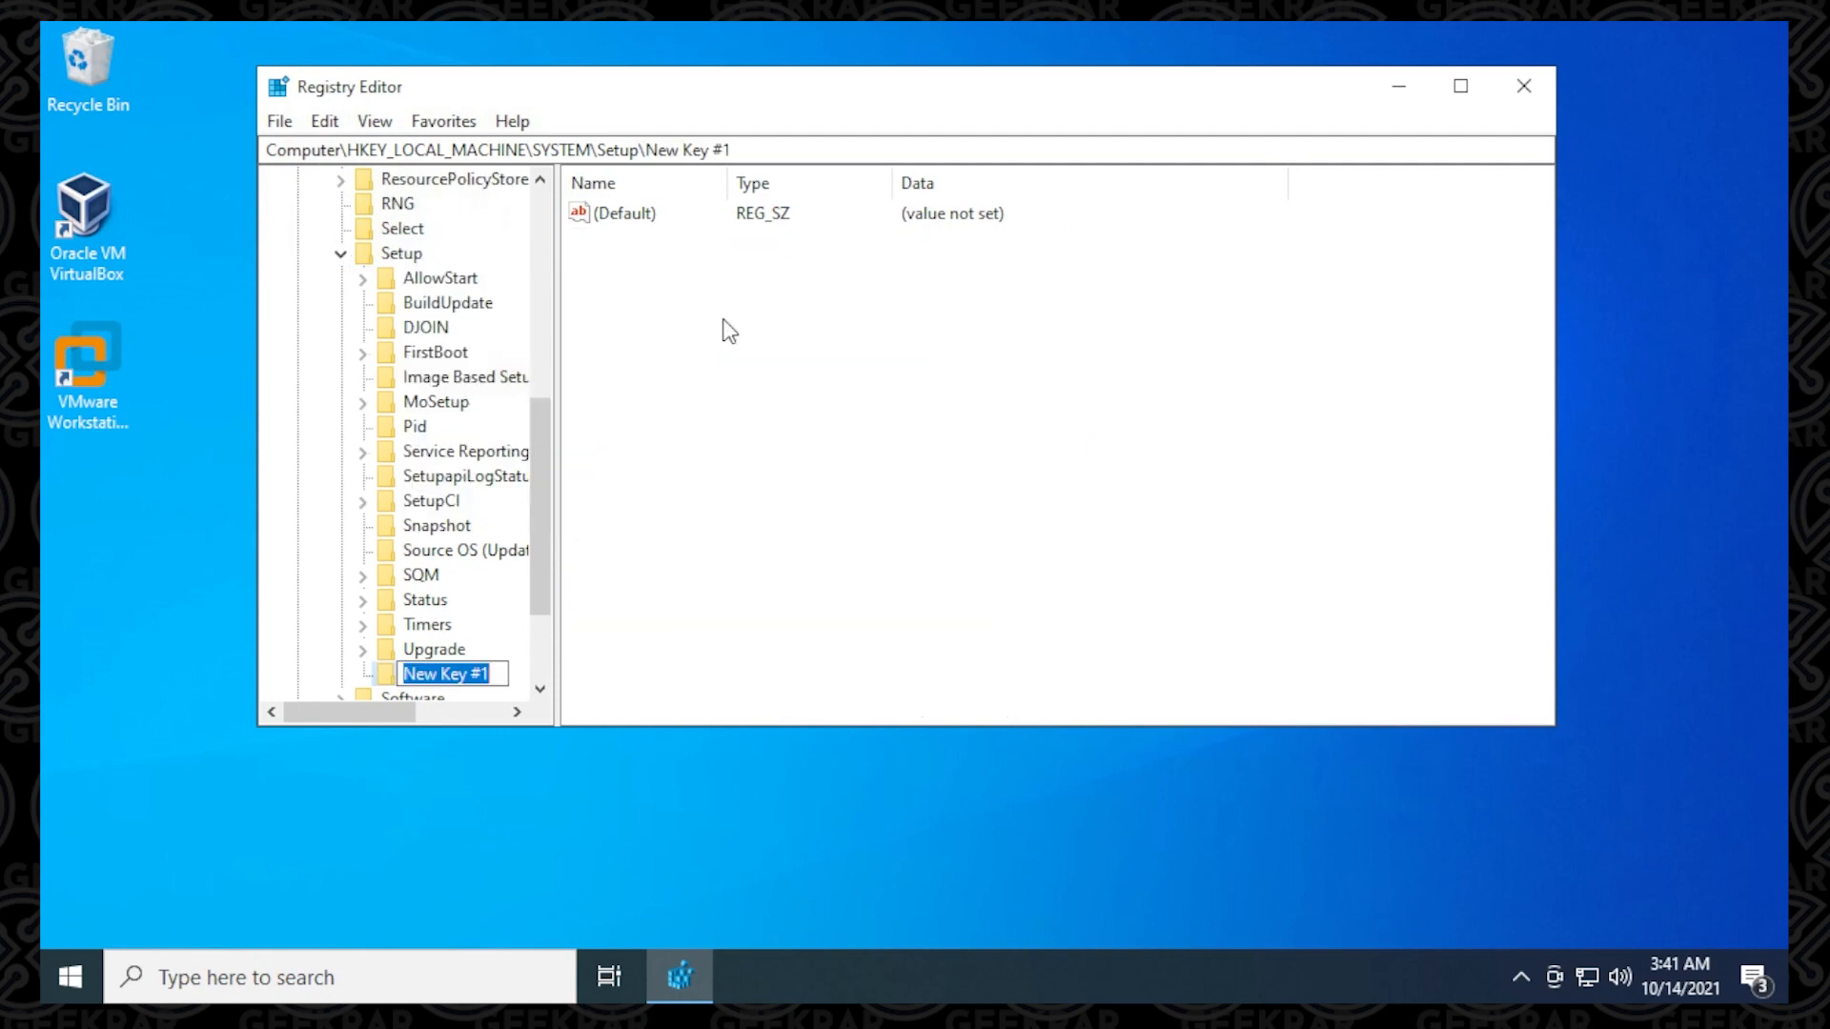
text(MoSt)
text(tup)
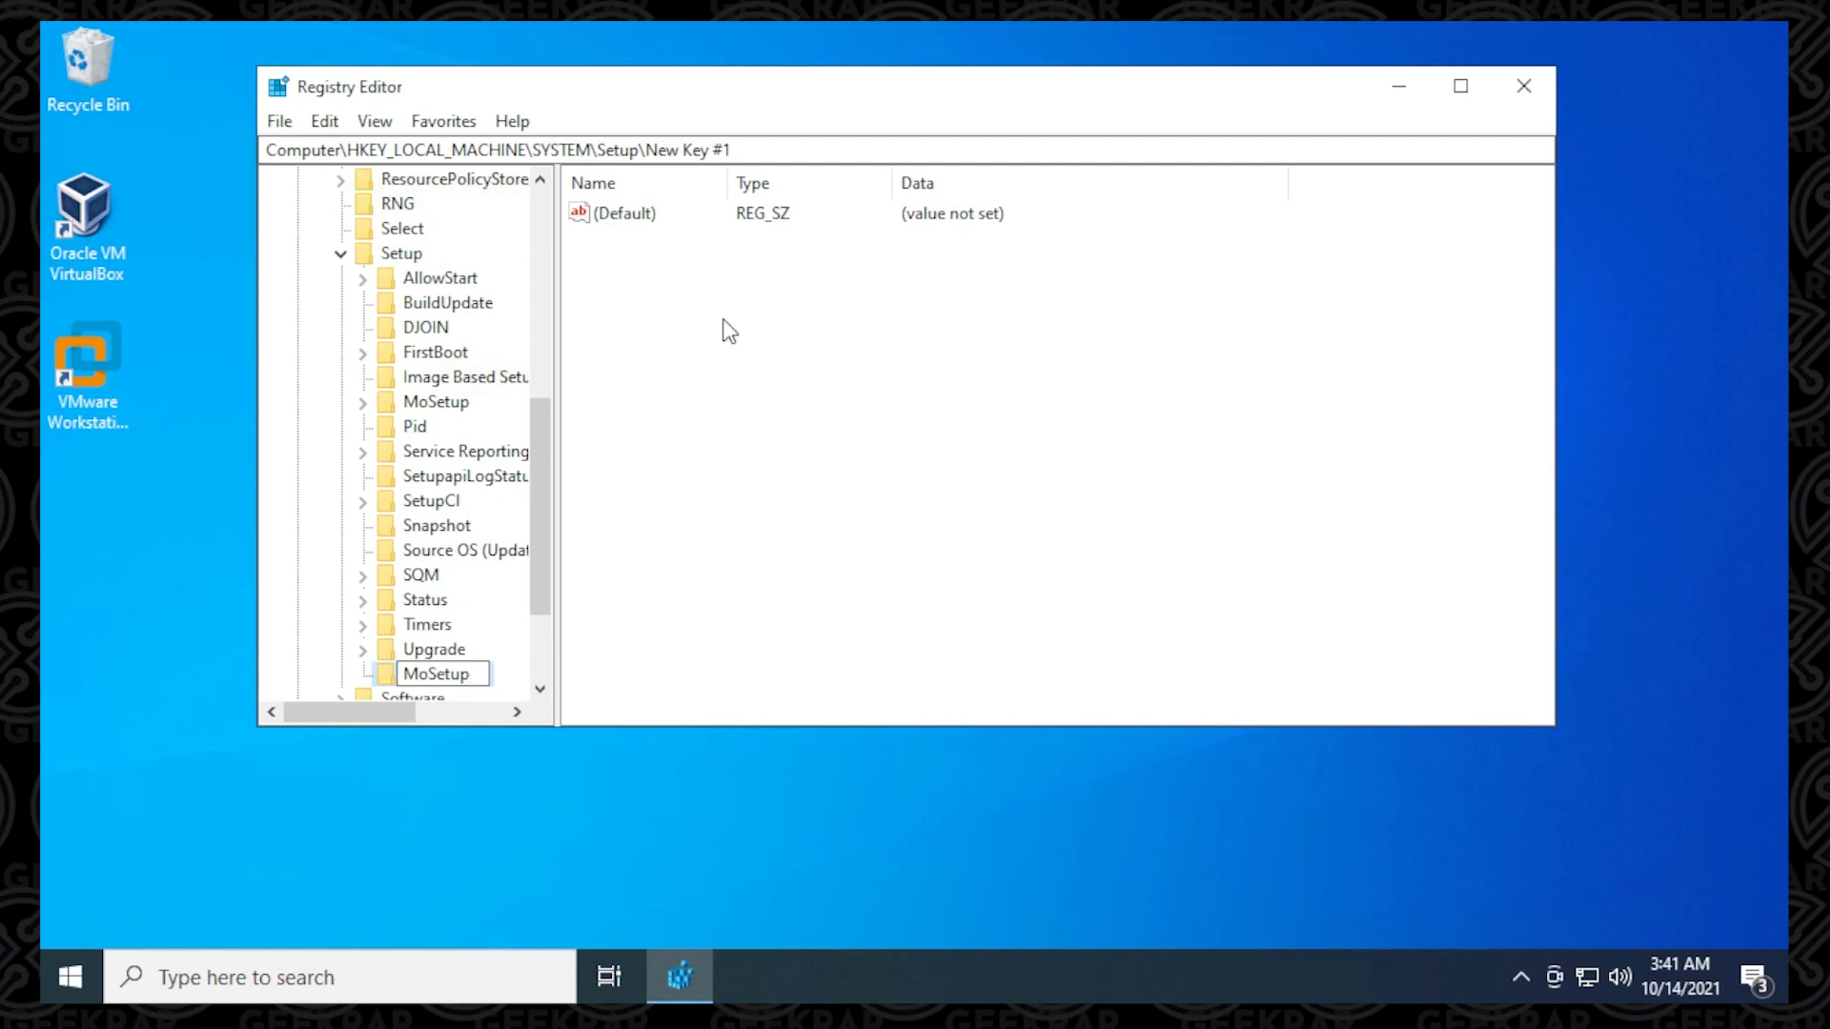
key(BackSpace)
key(BackSpace)
key(BackSpace)
key(BackSpace)
key(Escape)
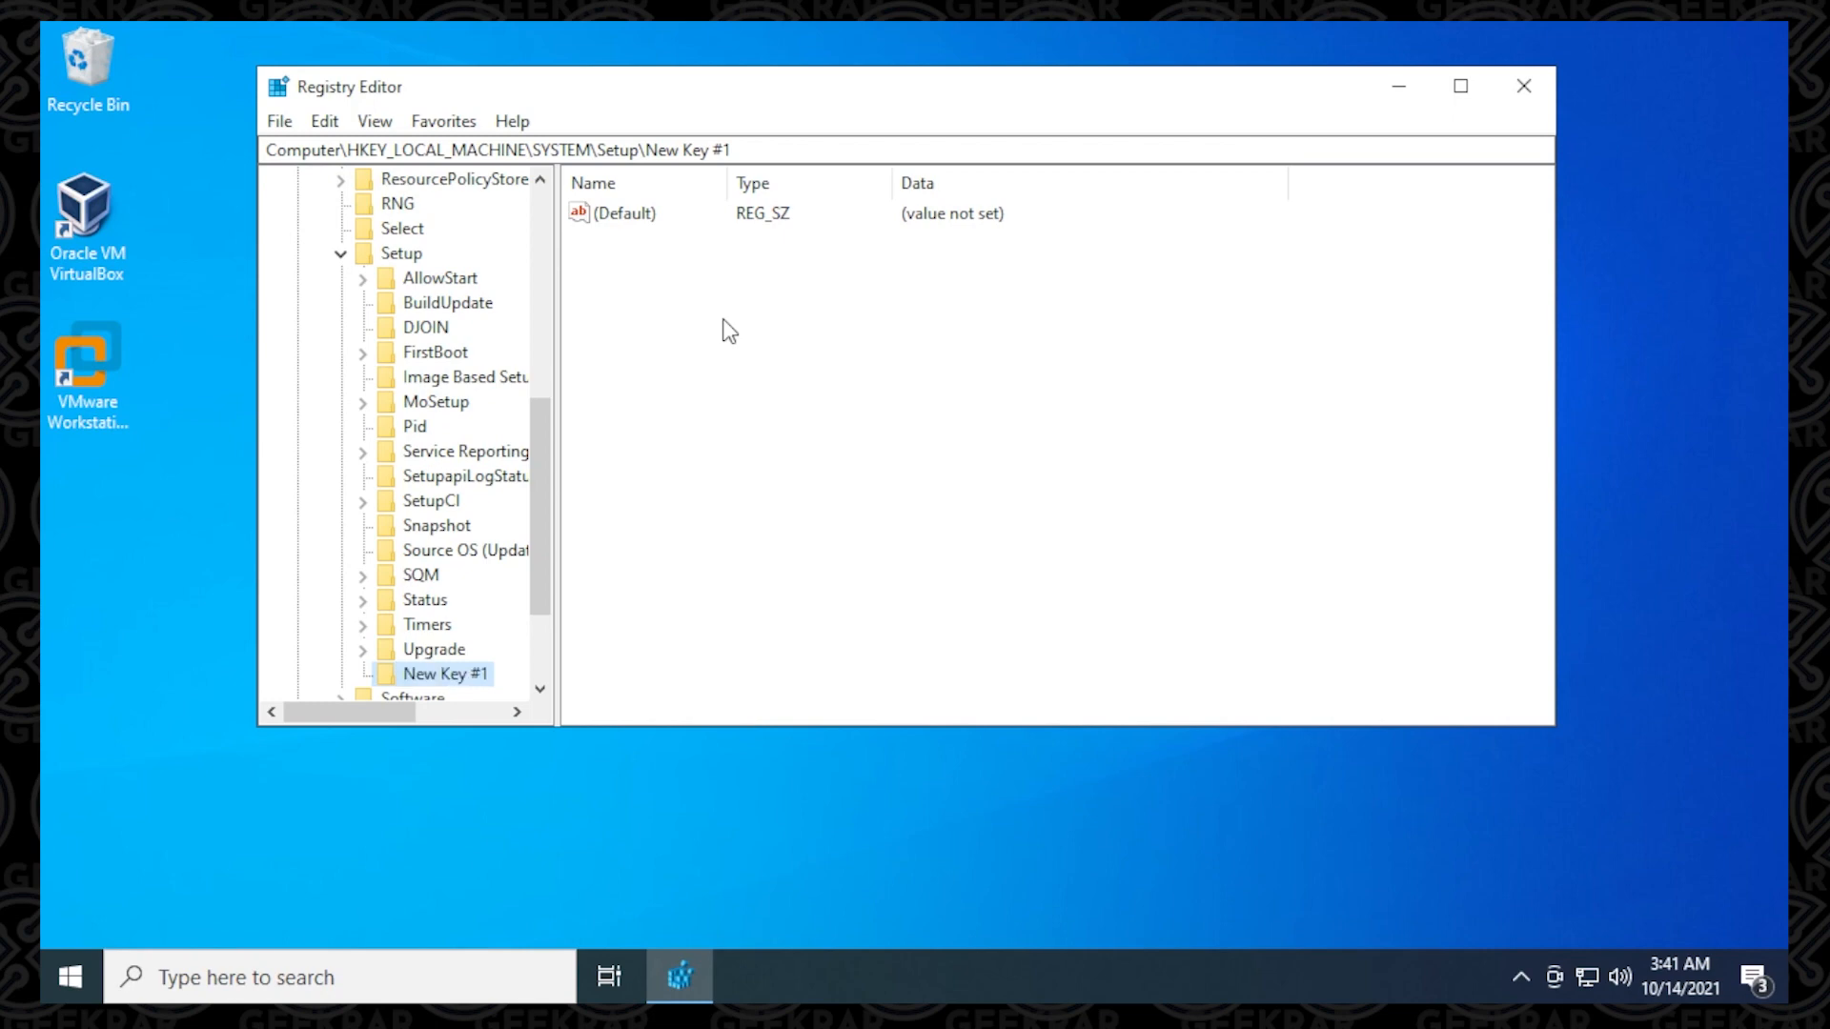
right_click(445, 674)
click(525, 519)
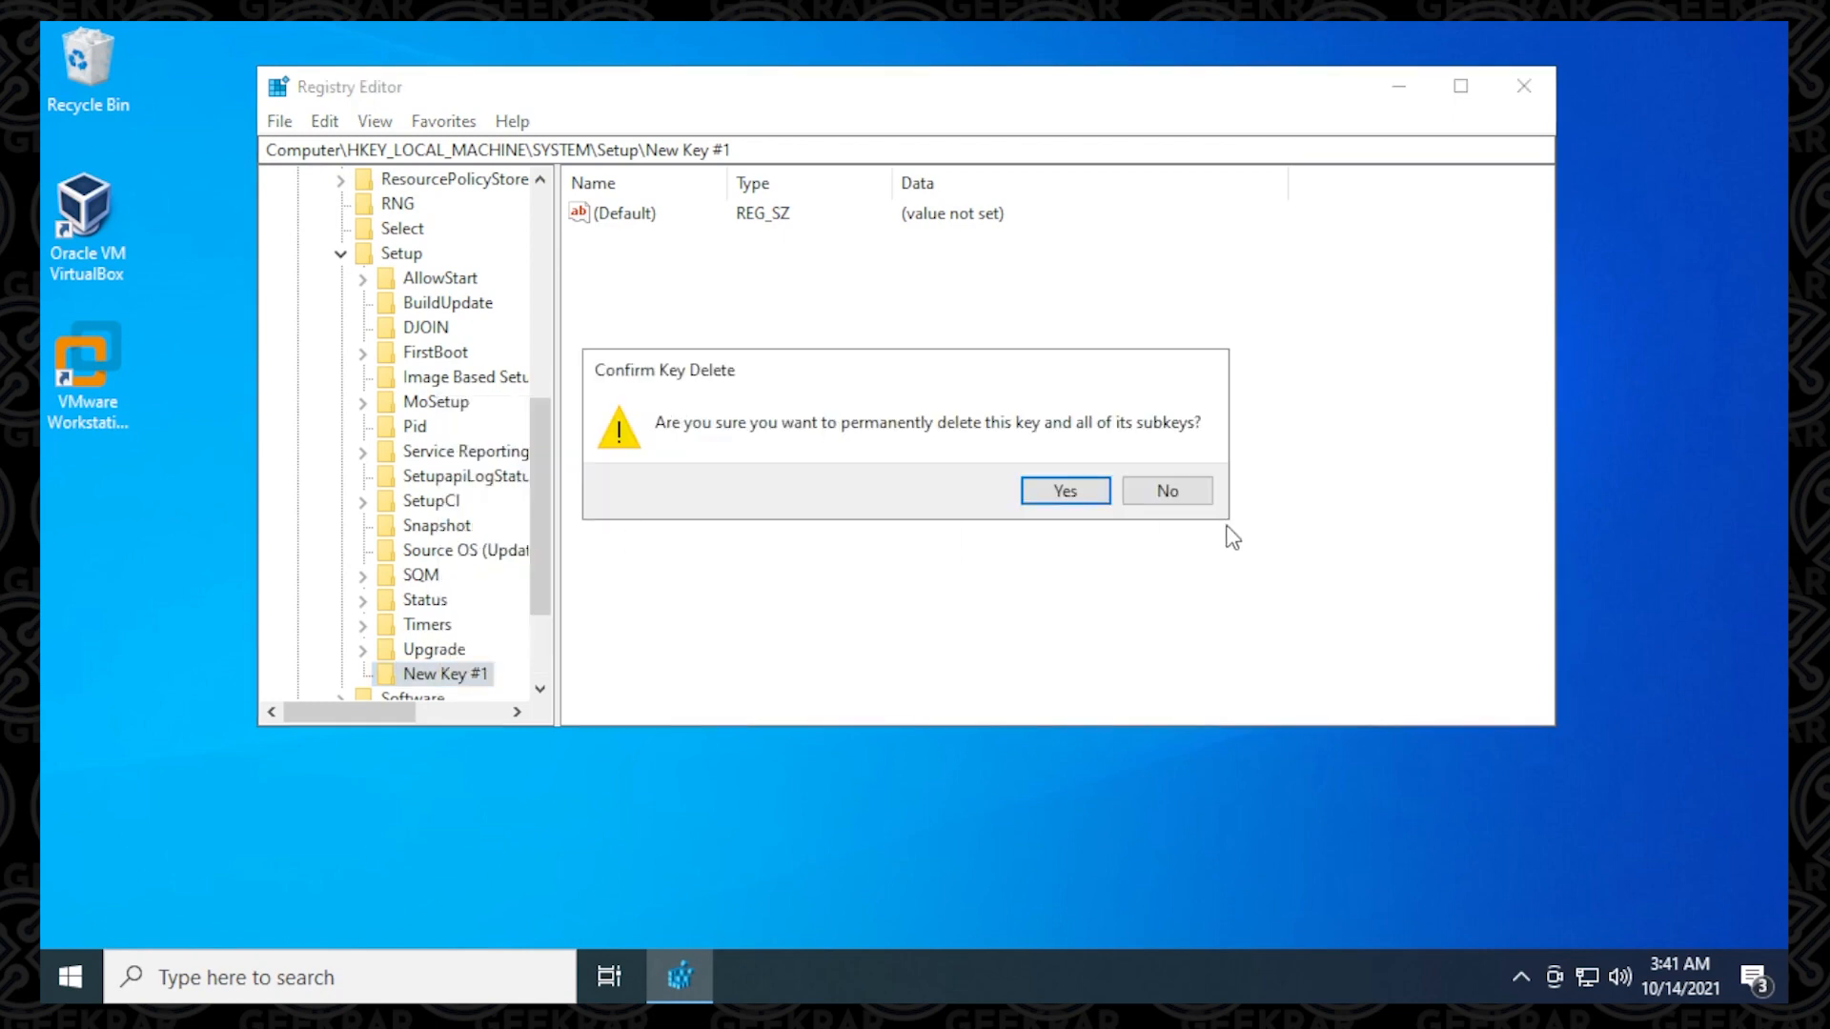
key(Return)
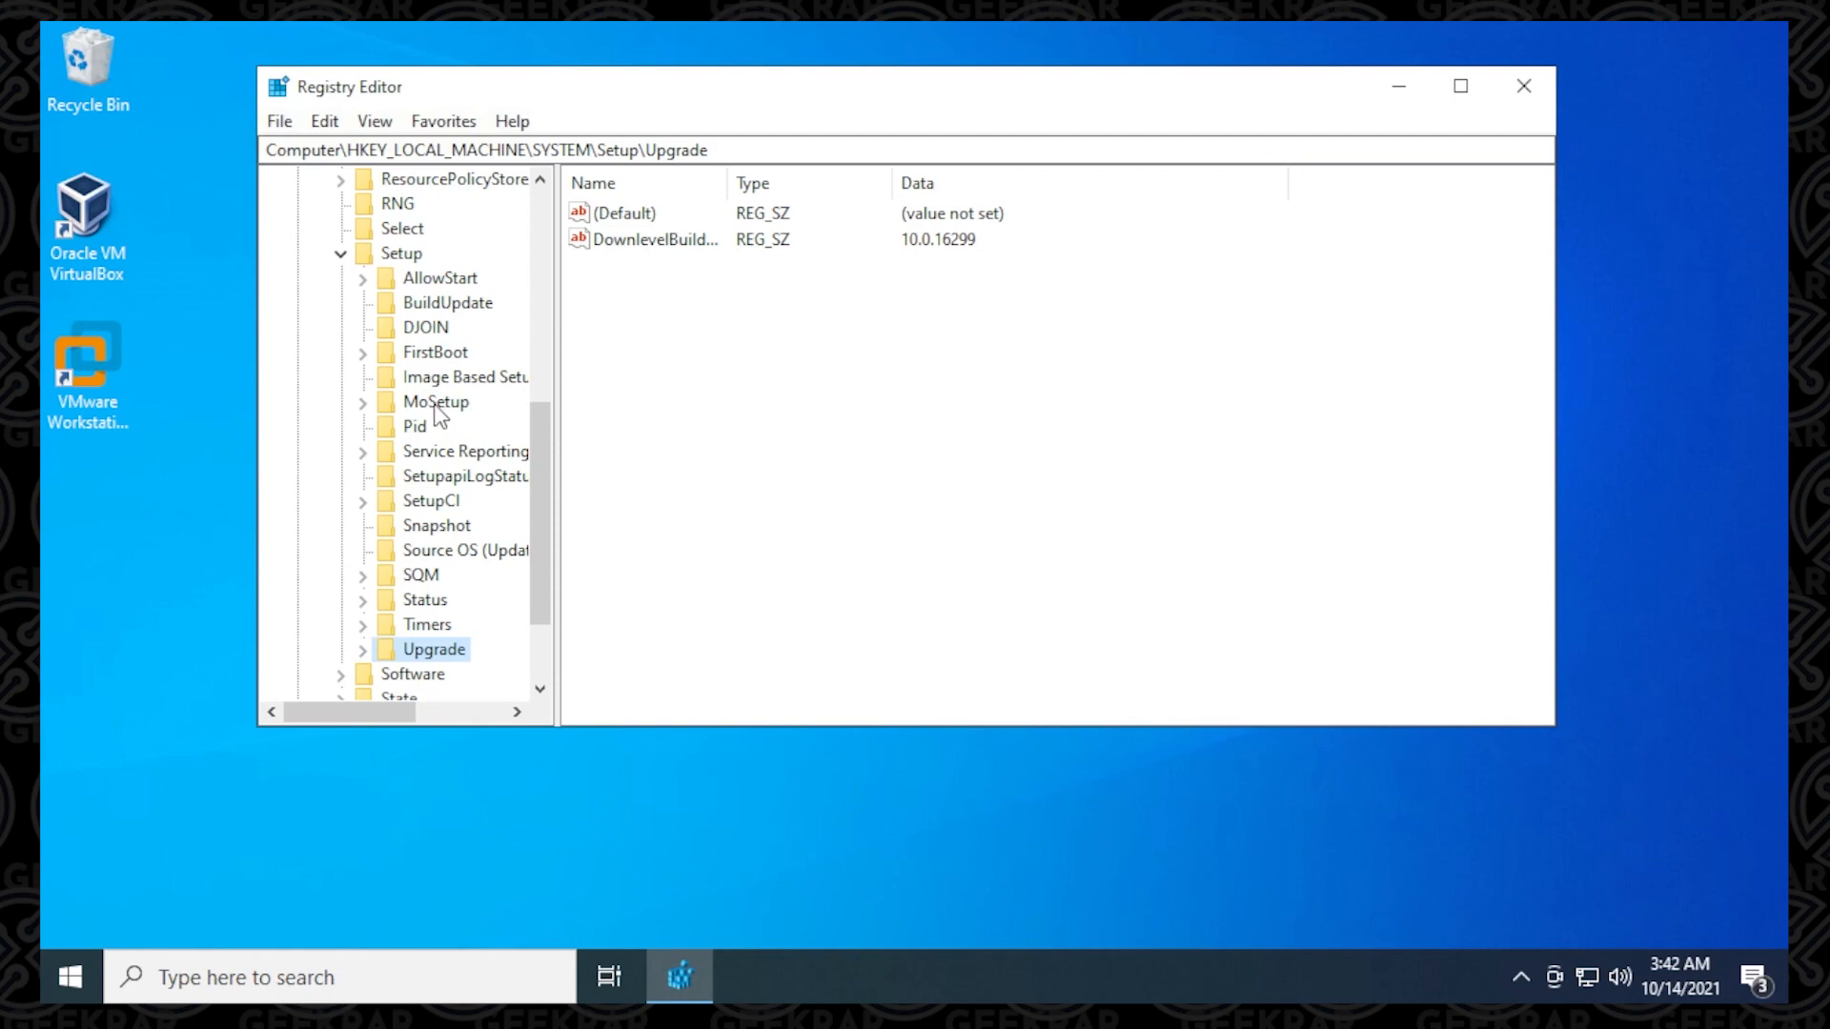
click(436, 403)
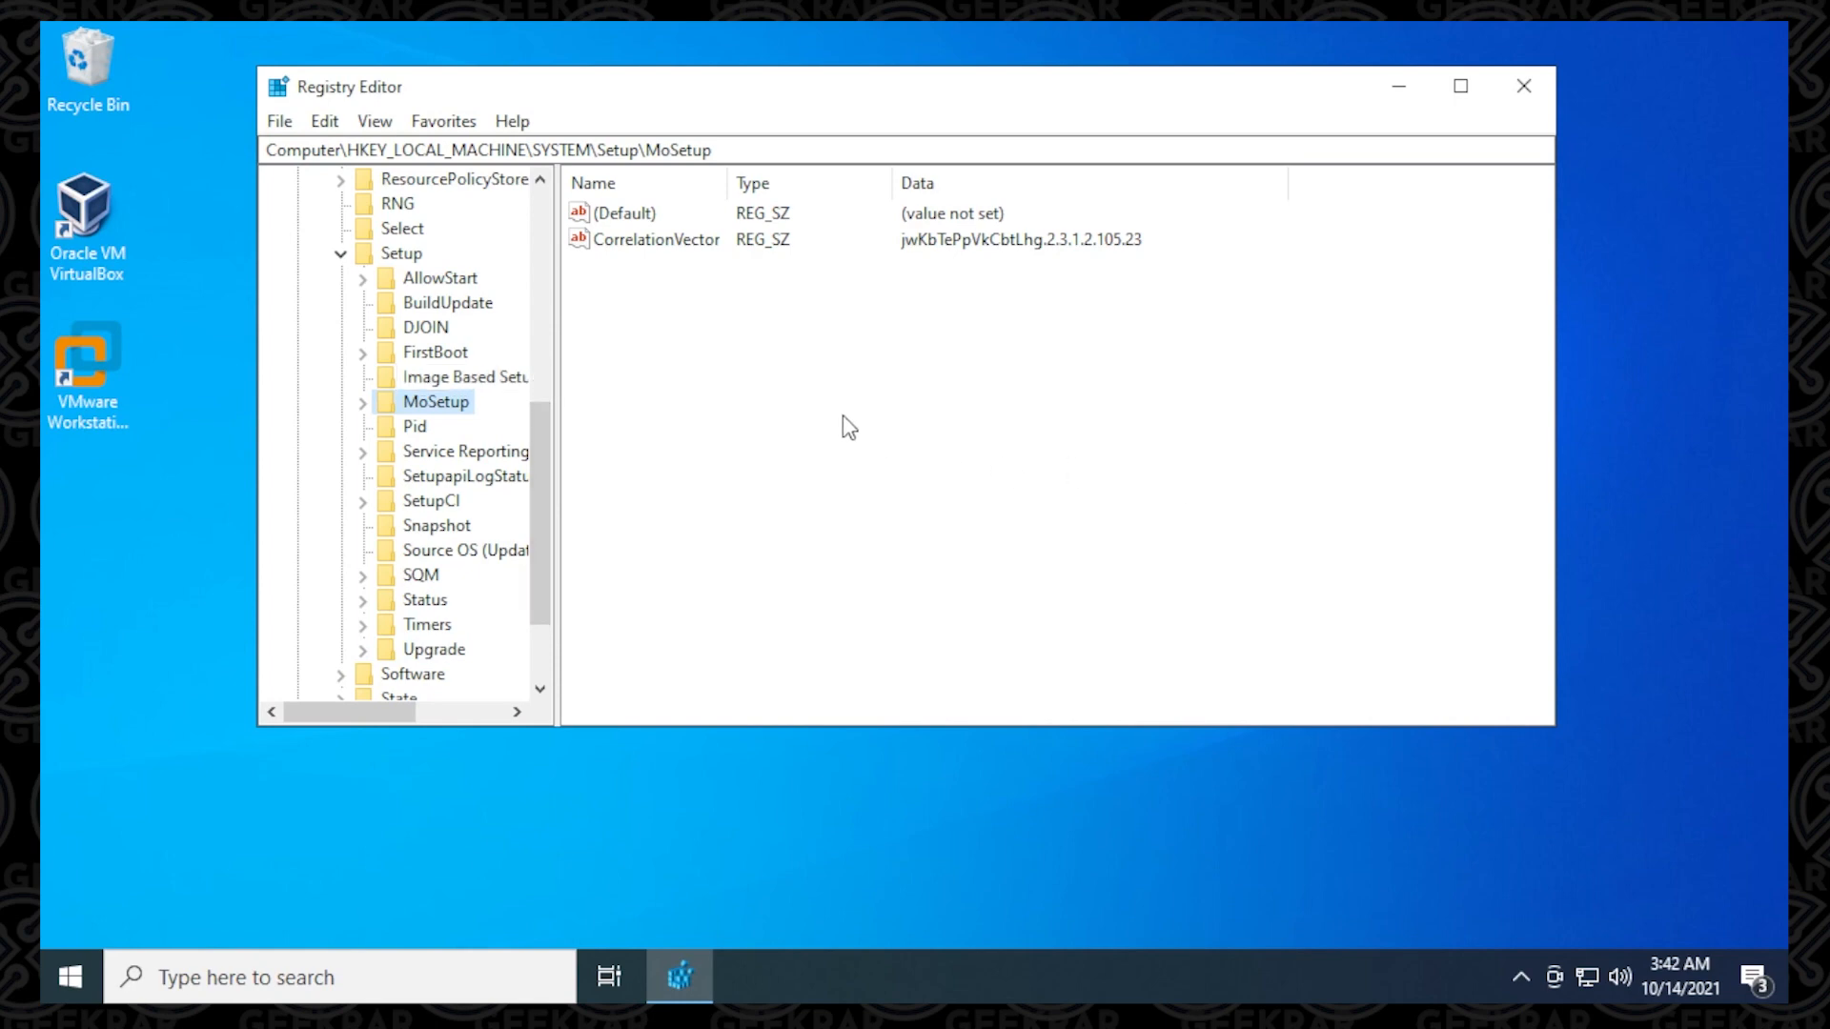
Add a new DWORD (32-bit) value named AllowUpgradesWithUnsupportedTPMOrCPU under MoSetup.
right_click(680, 338)
mouse_move(746, 355)
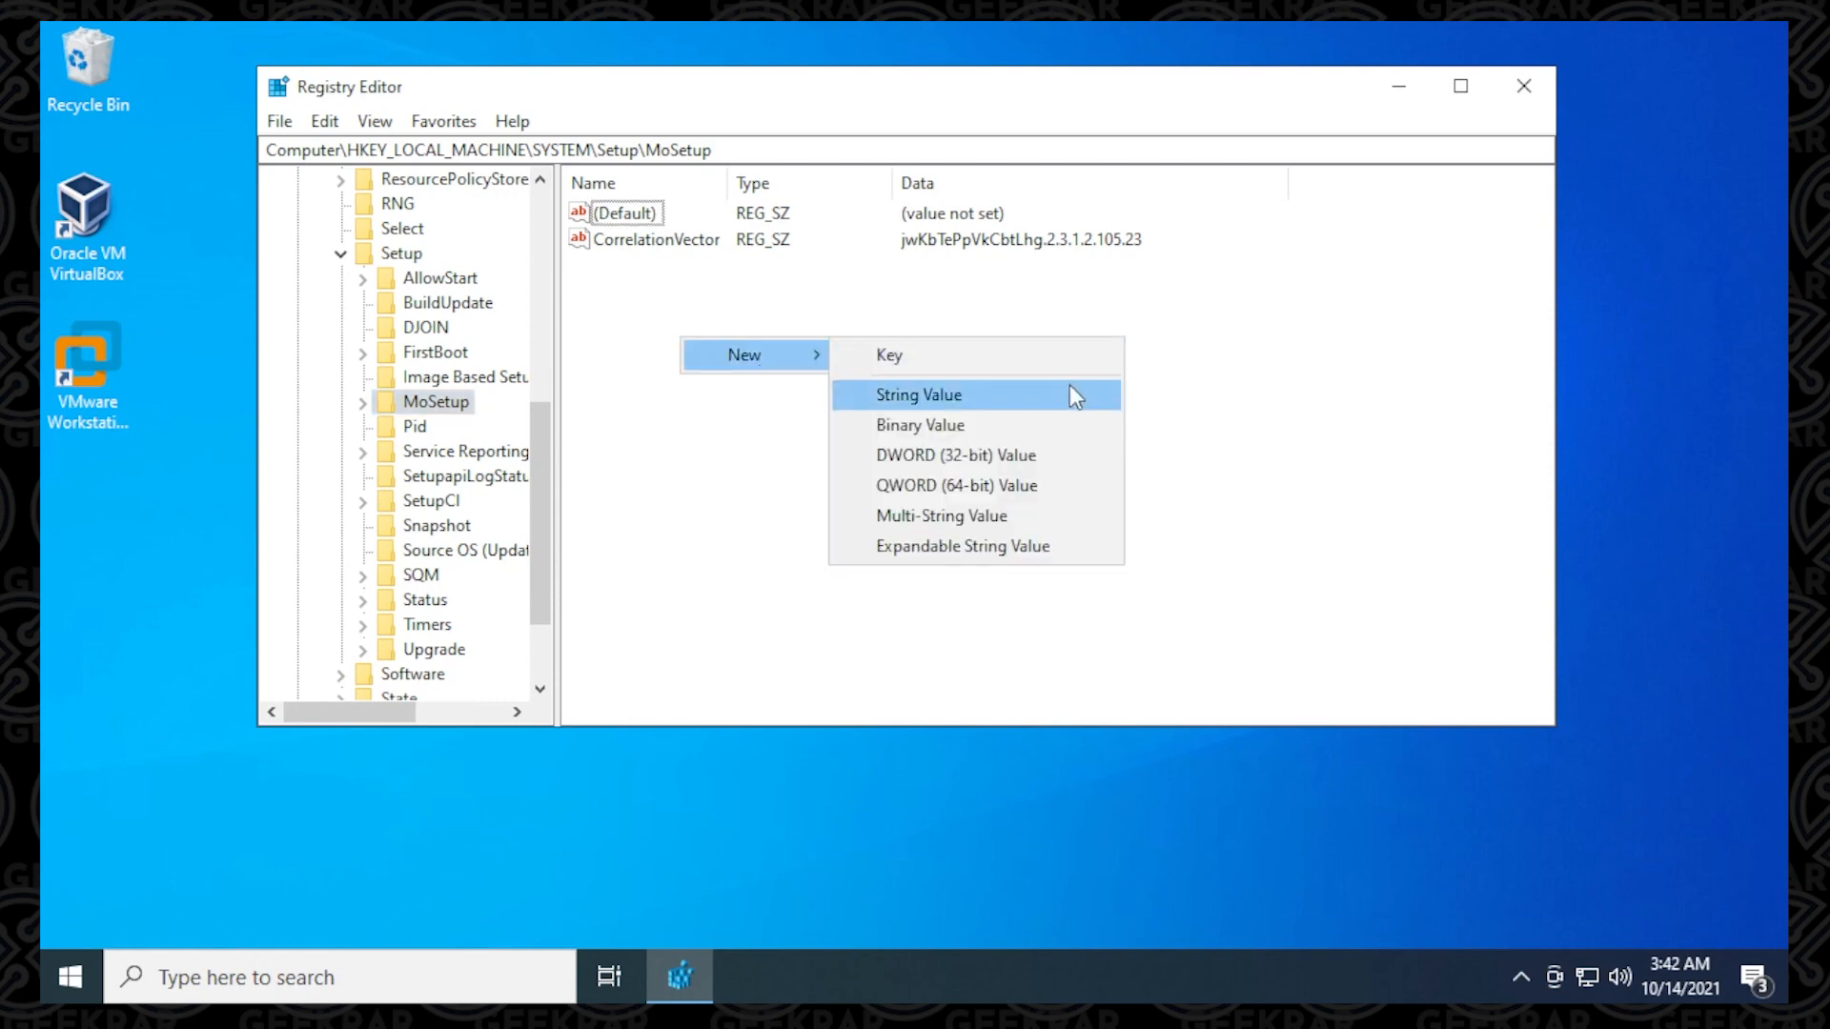
click(1051, 455)
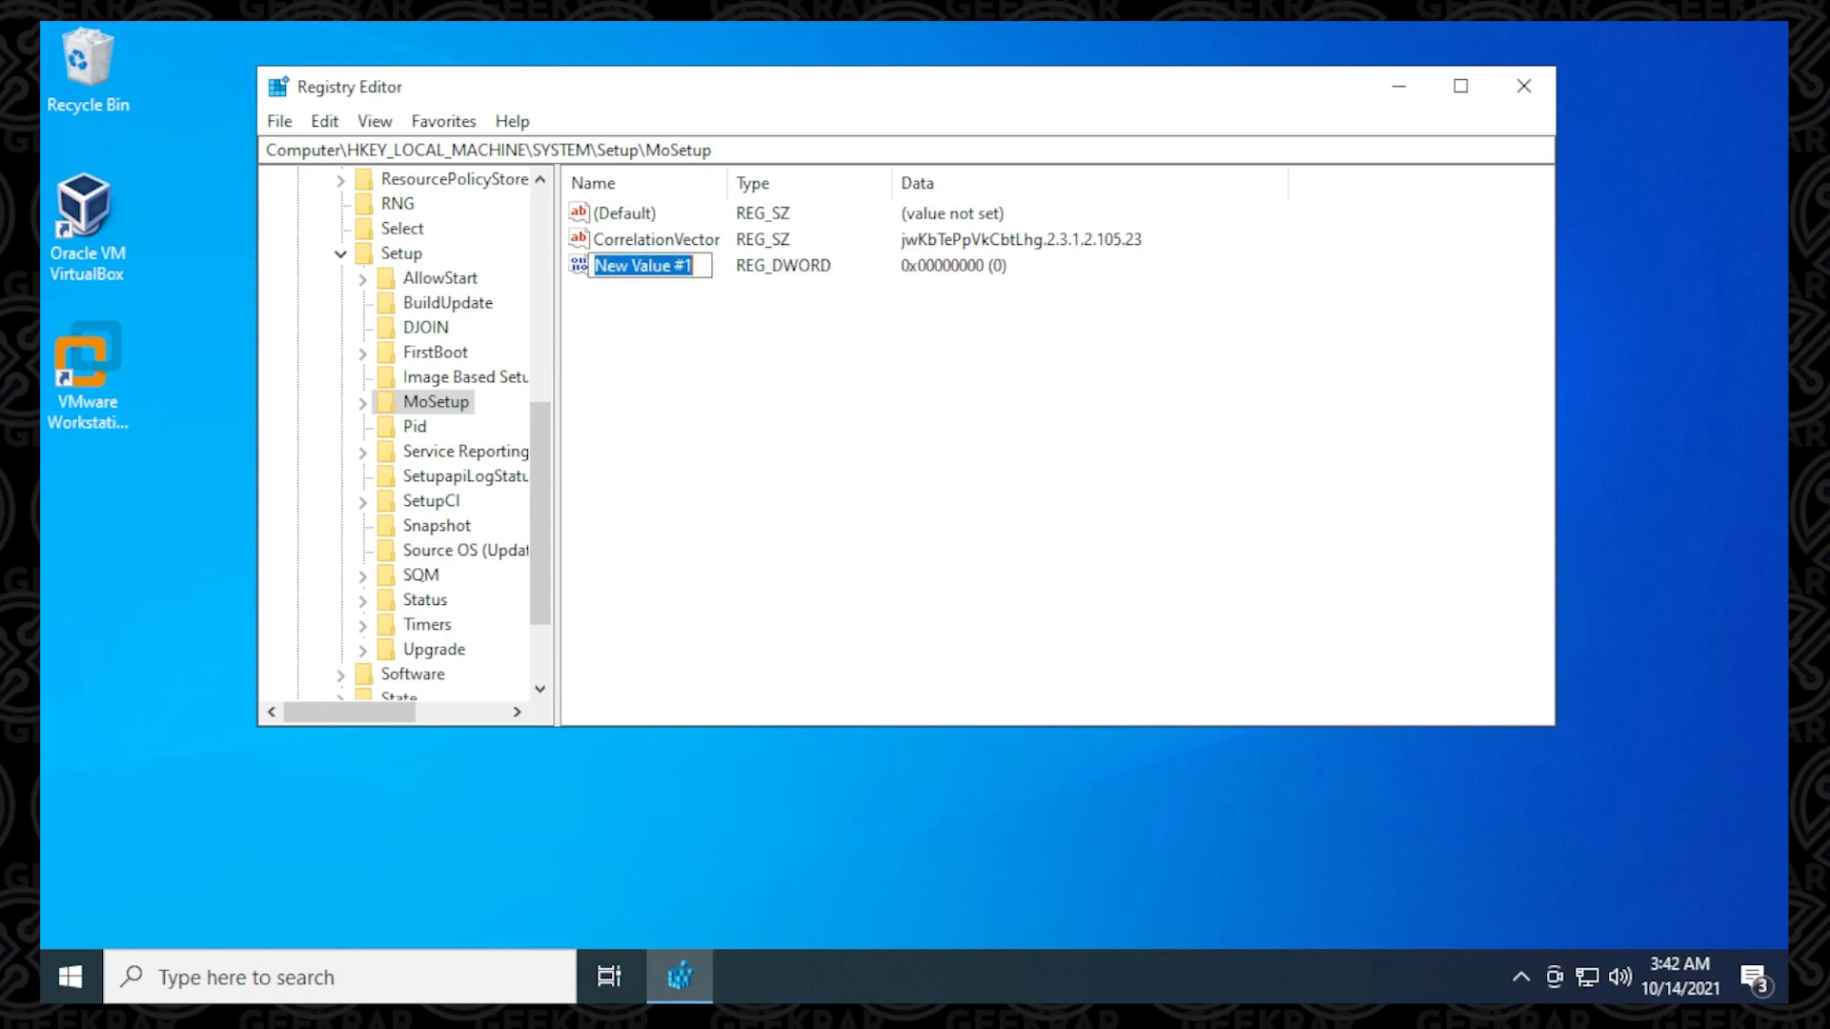
right_click(629, 266)
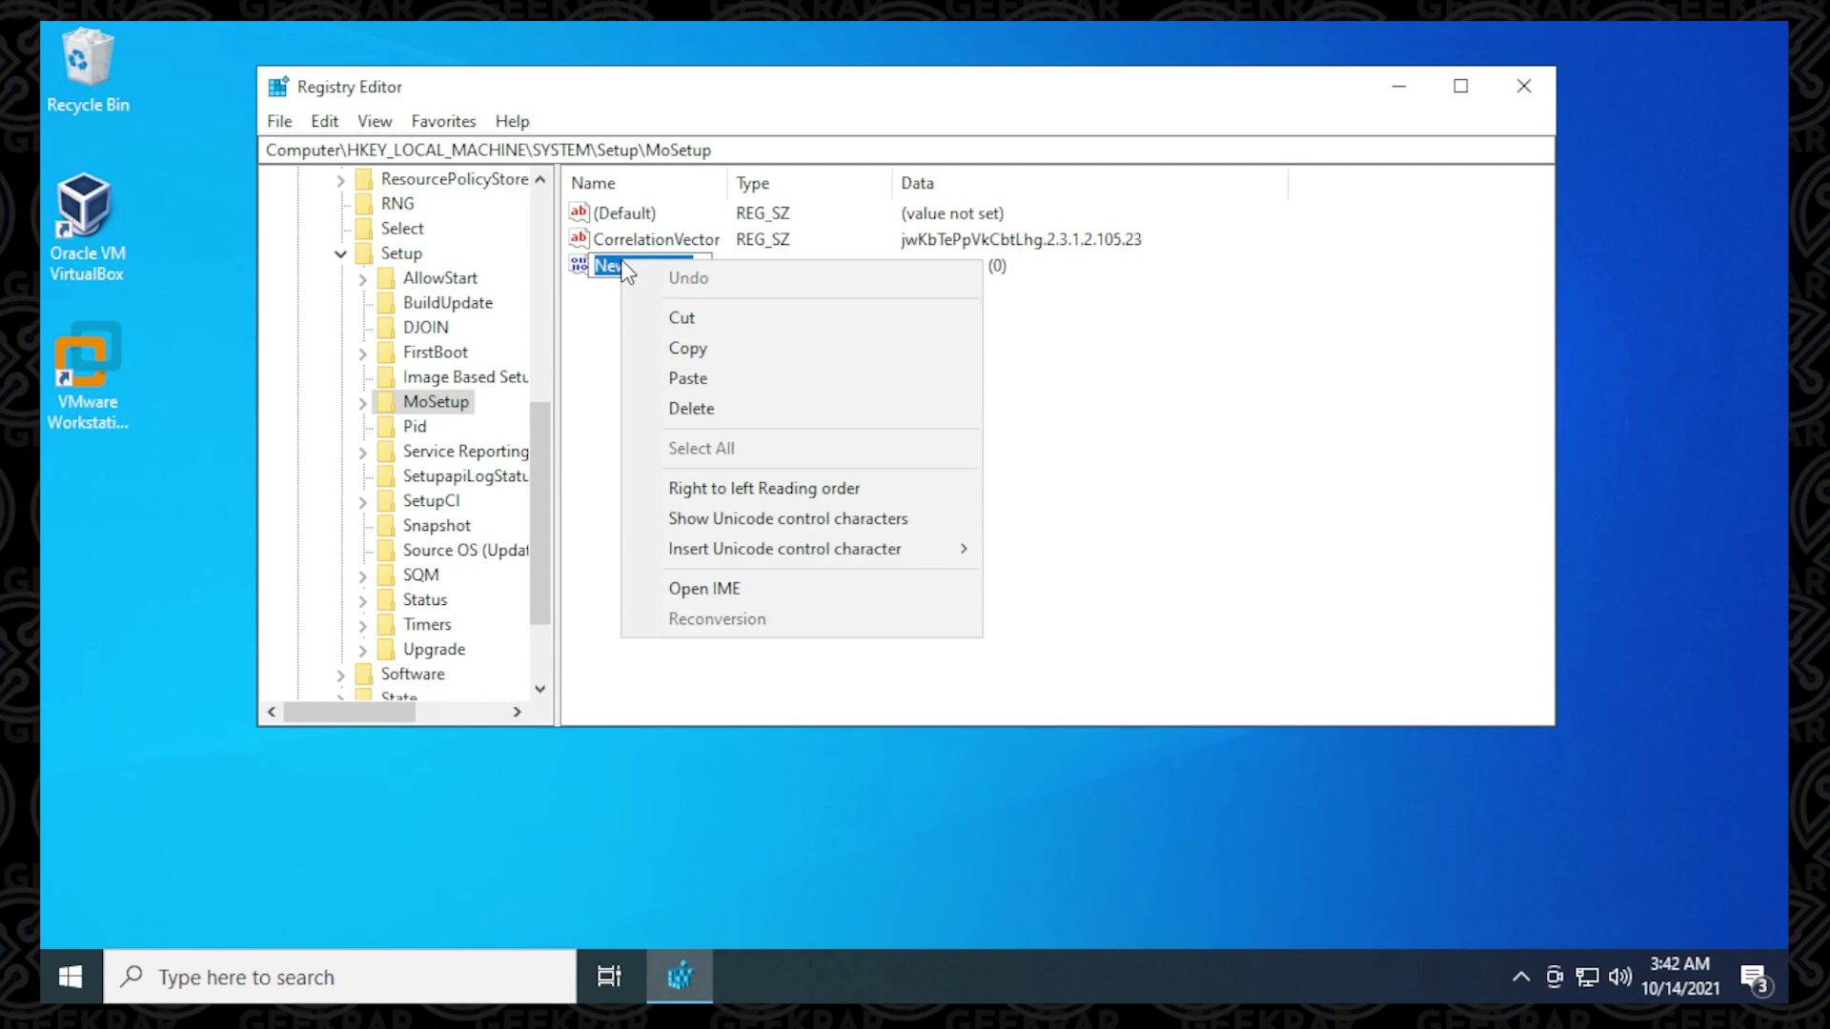
click(683, 385)
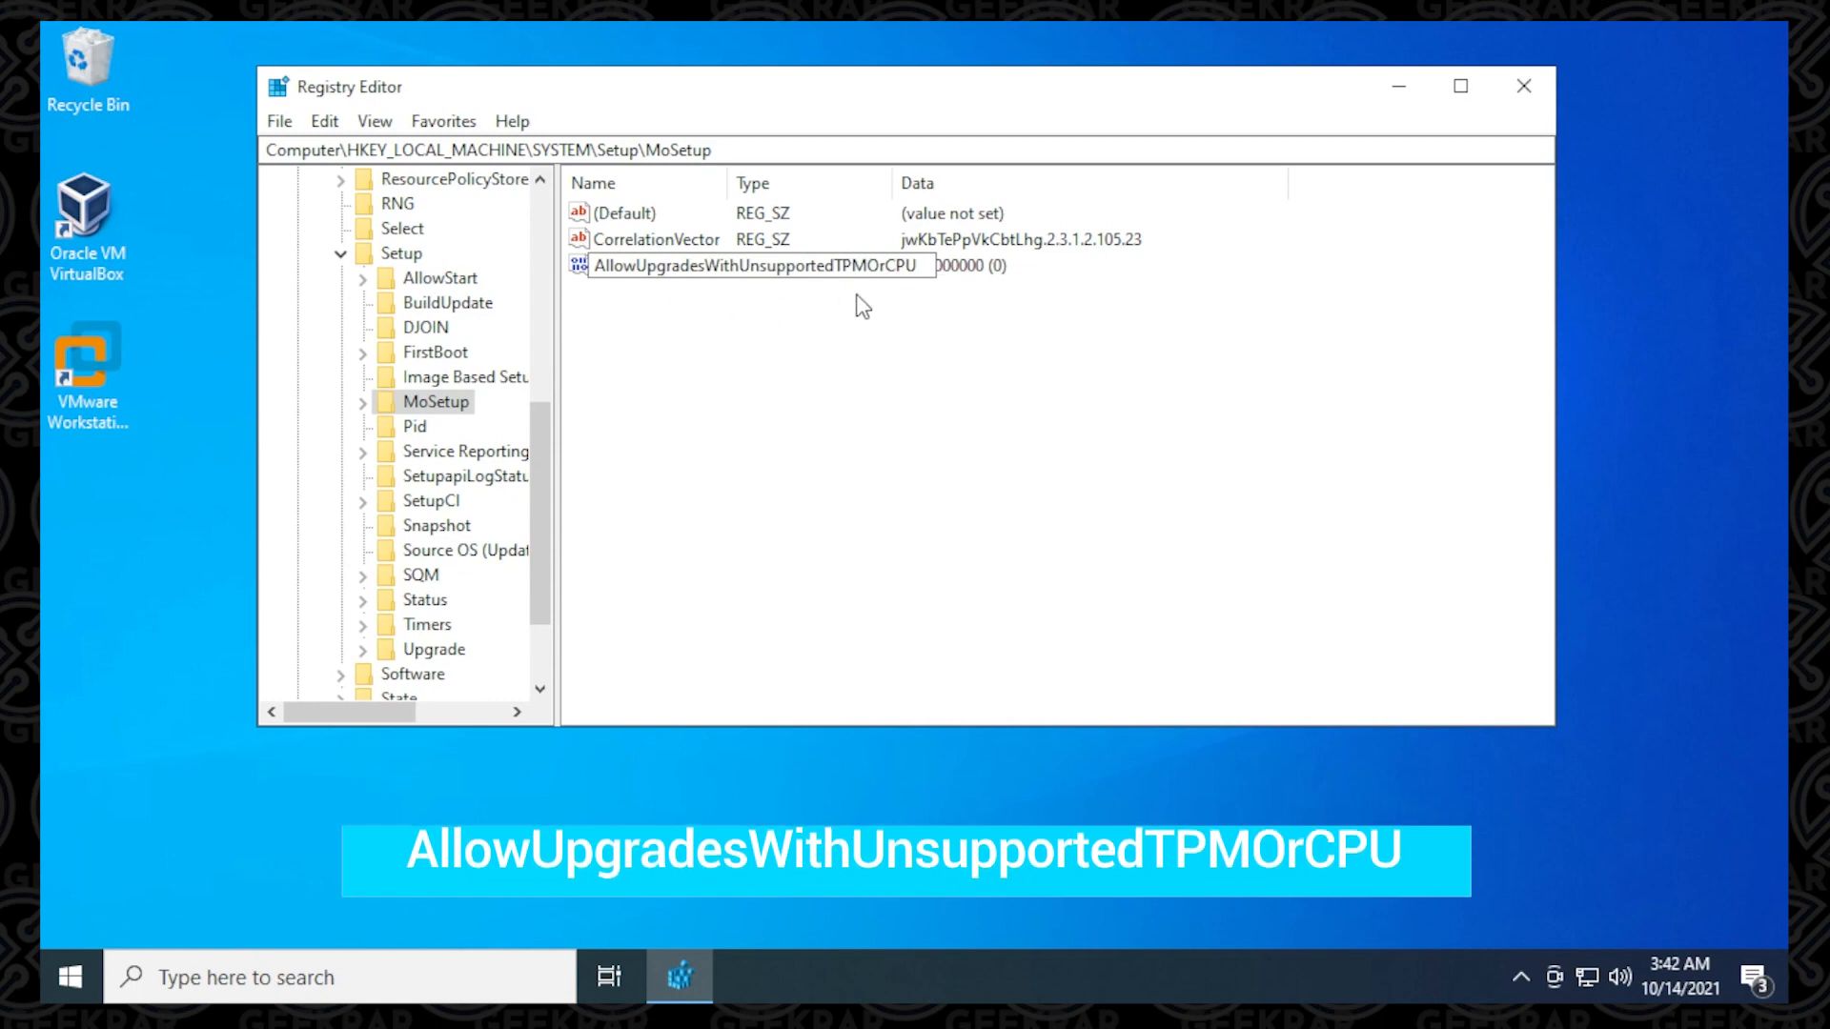
key(Return)
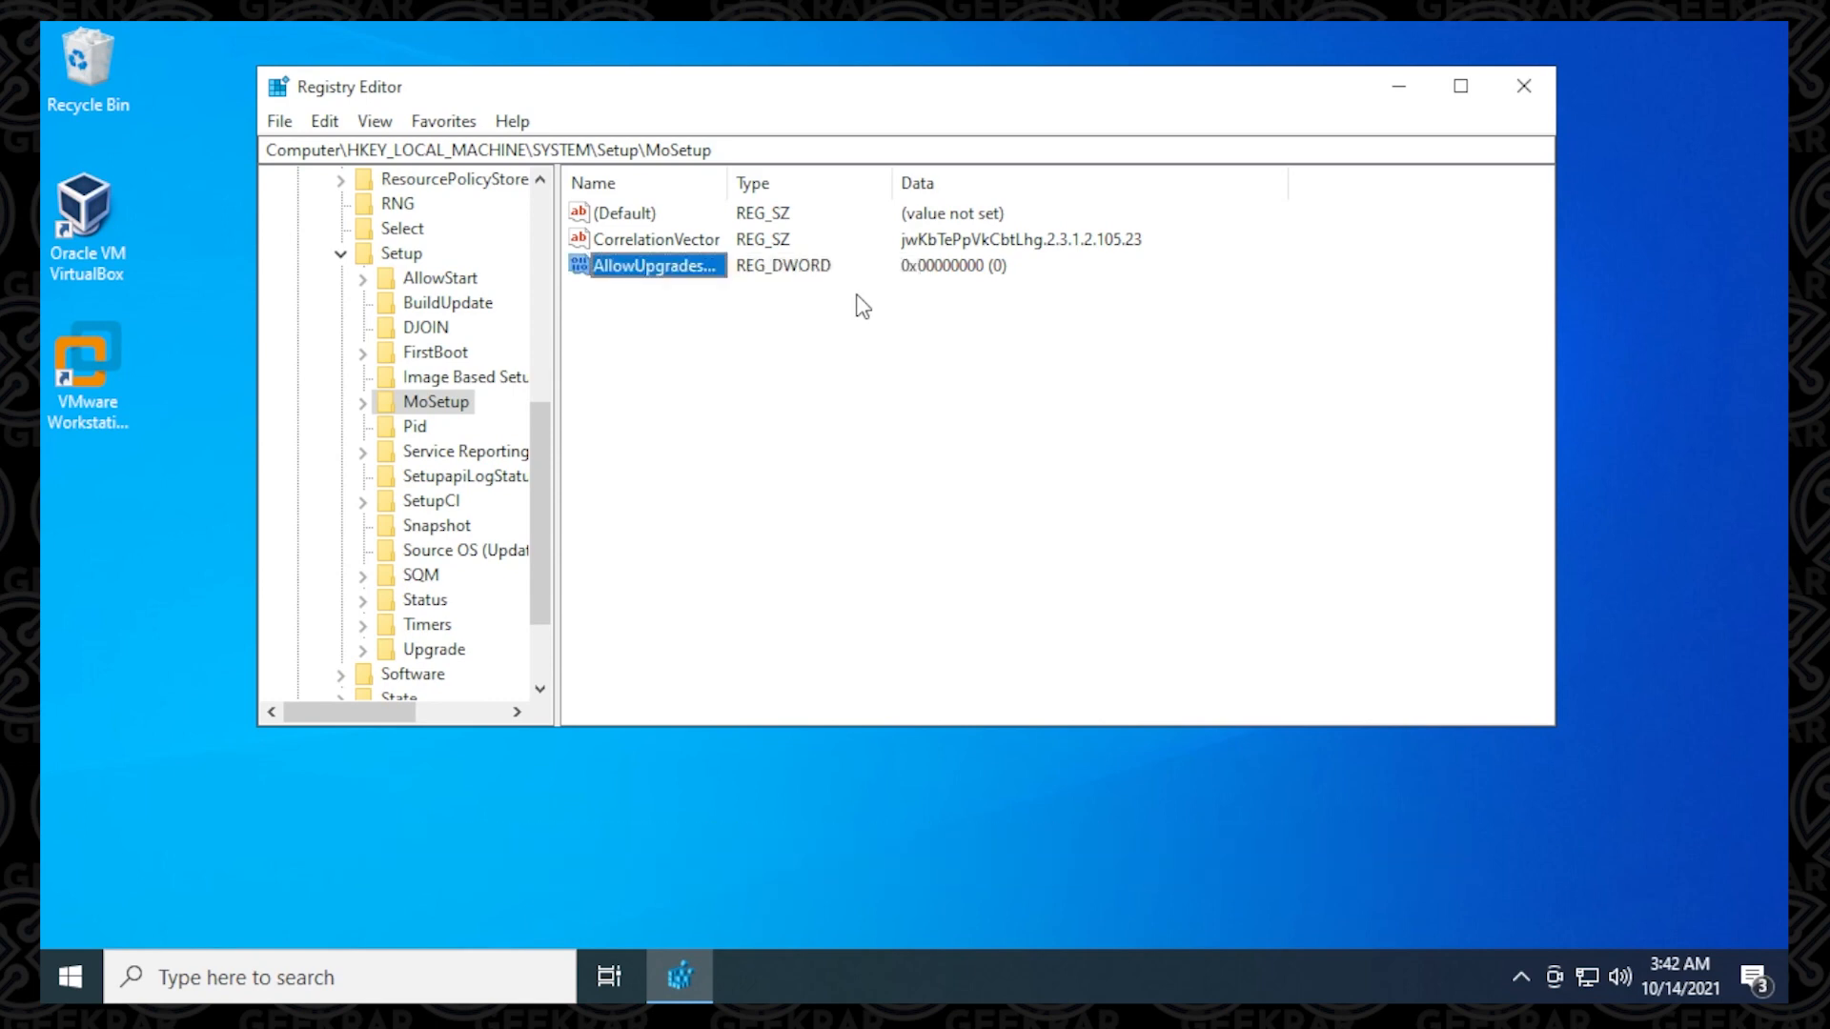
Set AllowUpgradesWithUnsupportedTPMOrCPU's value data to 1.
double_click(699, 272)
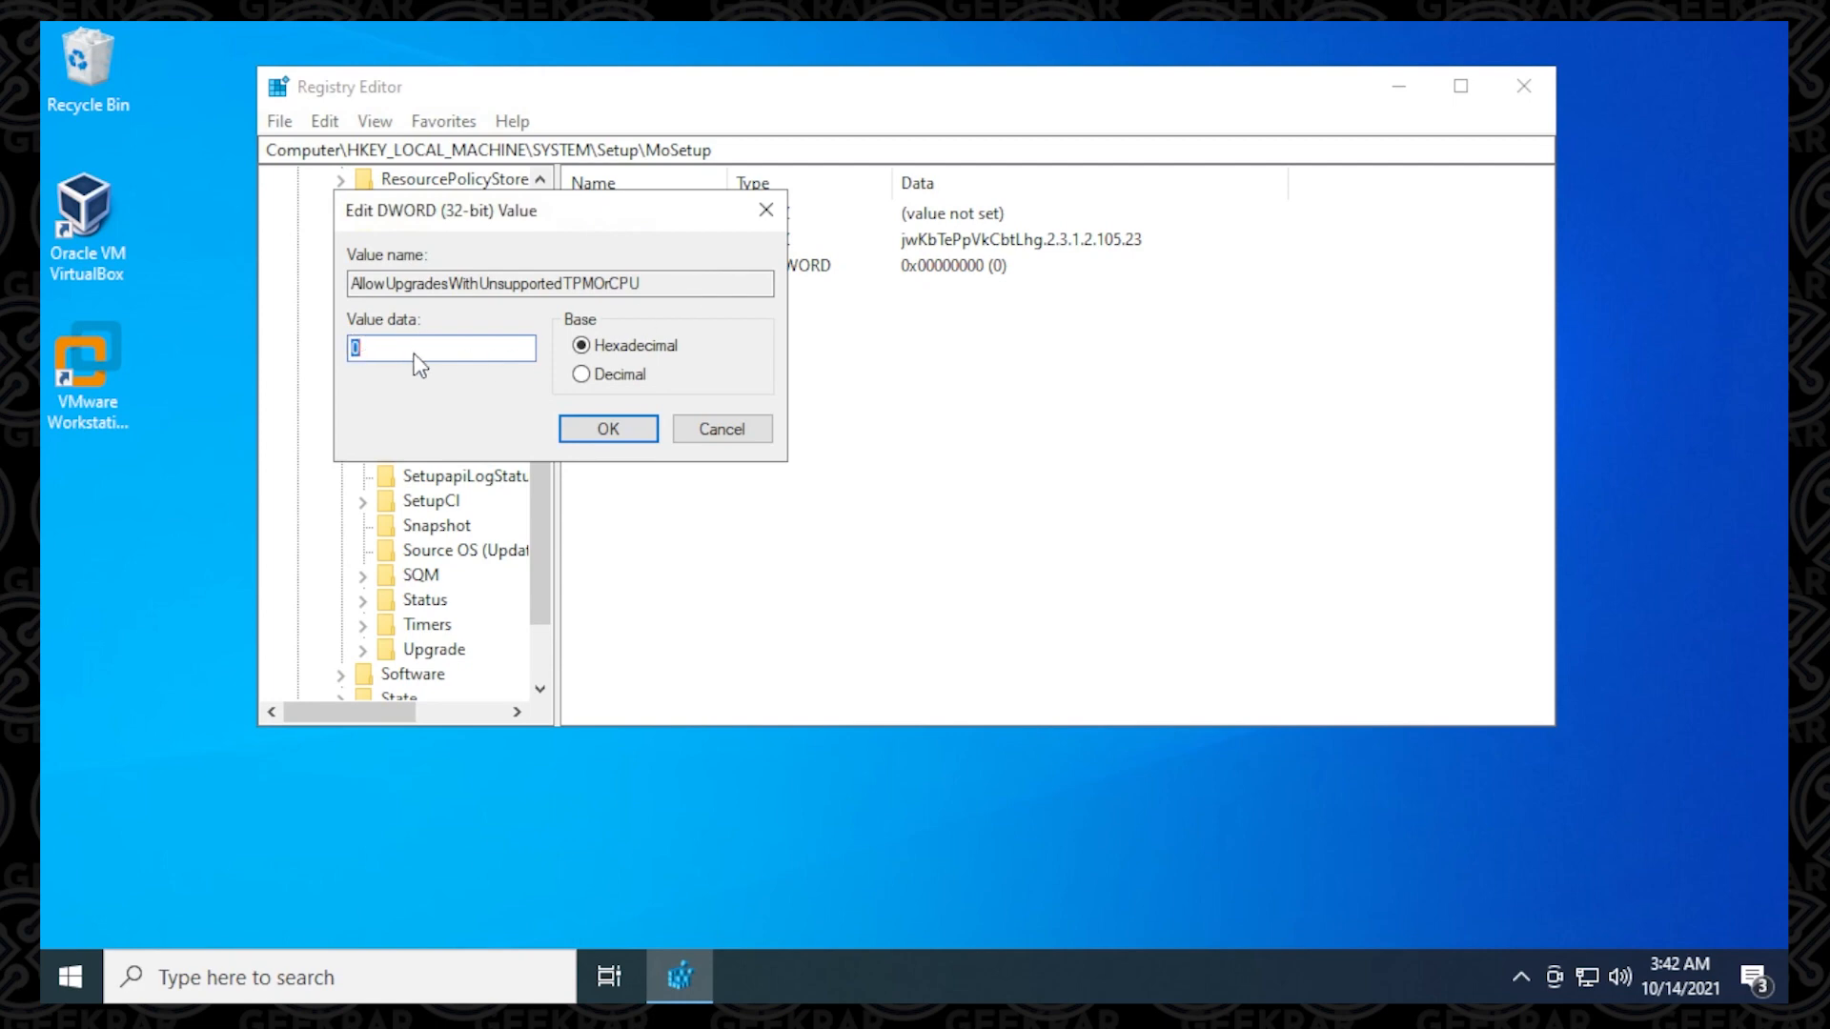
text(1)
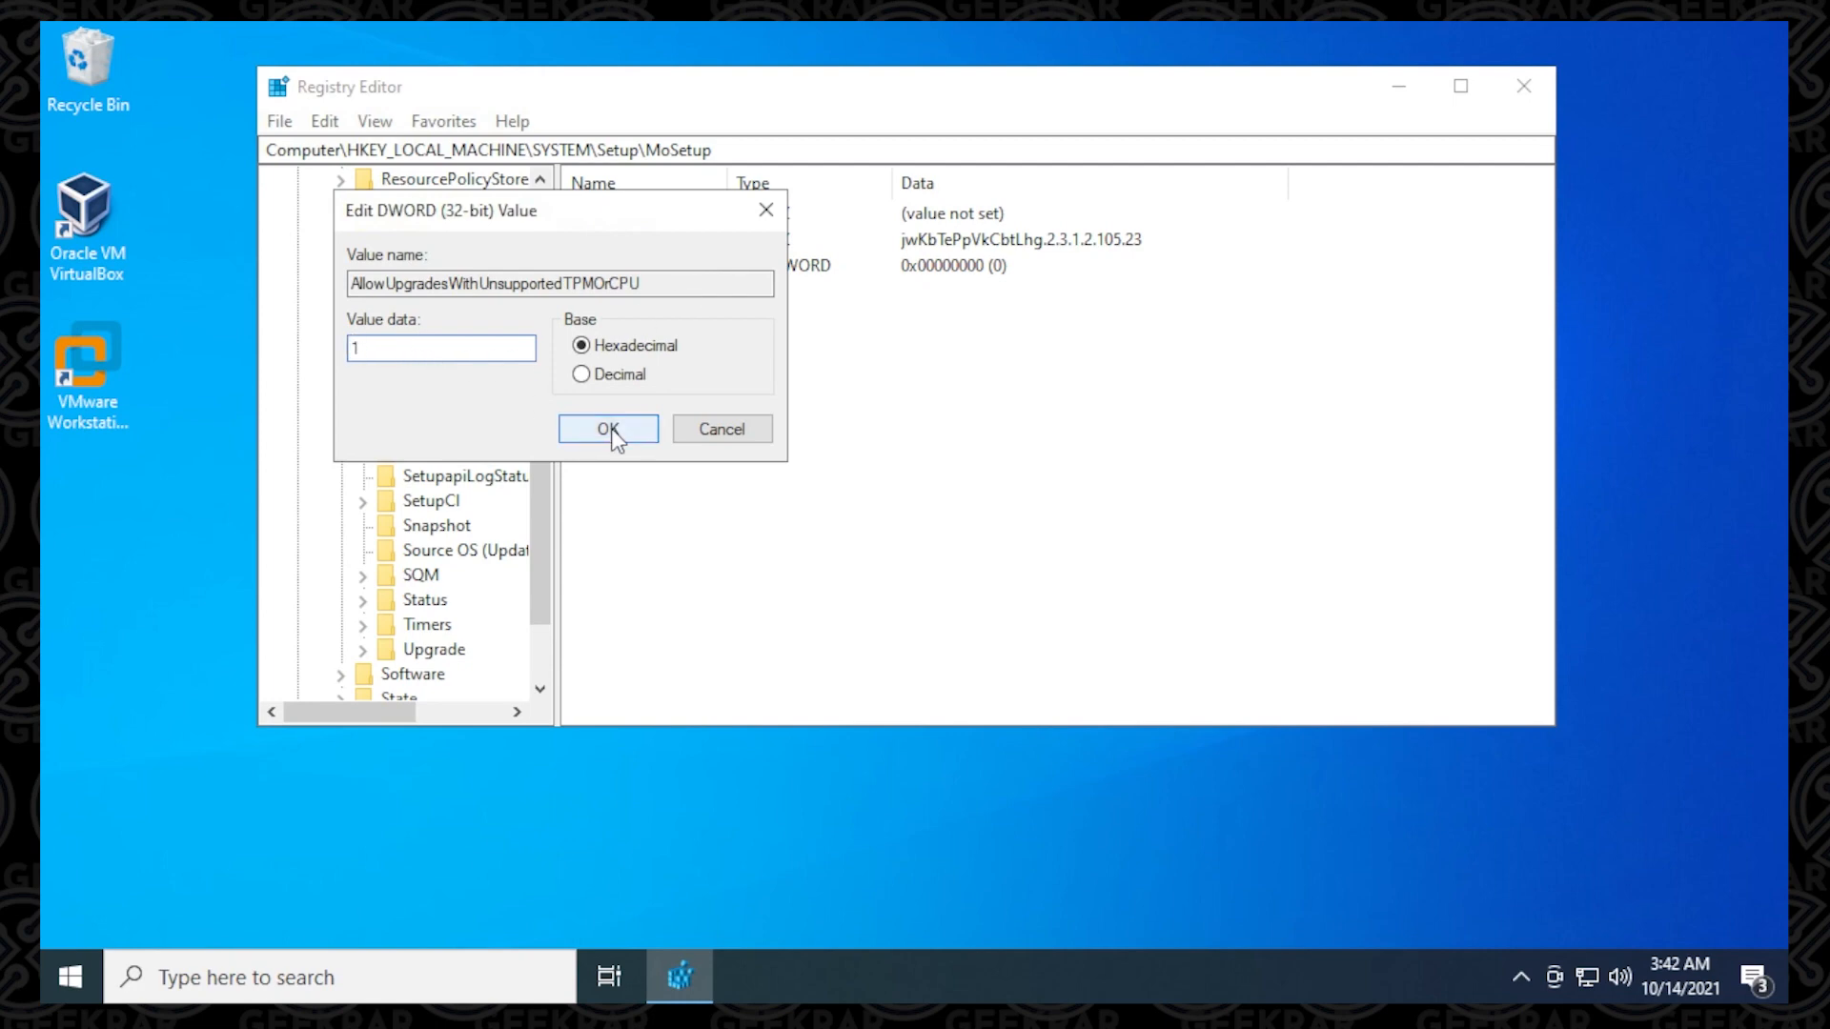
click(609, 429)
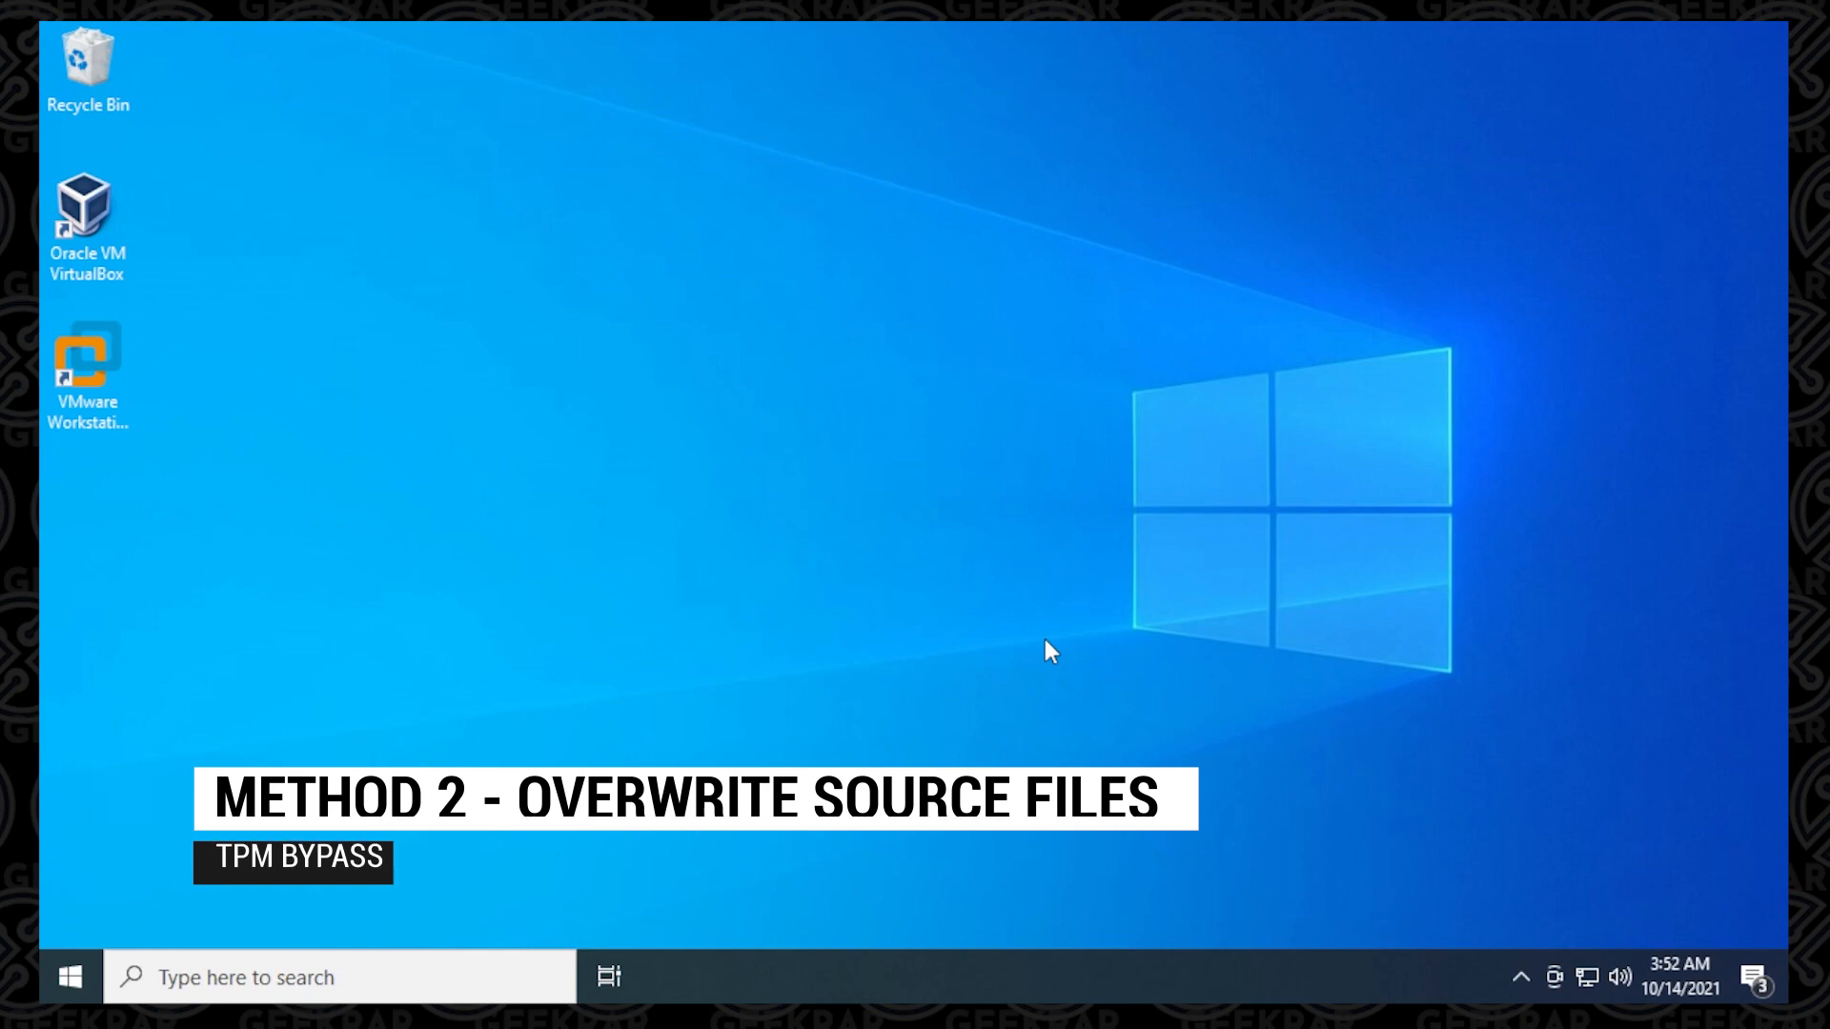
Open File Explorer and mount the Windows 11 ISO from Downloads as DVD Drive (D:).
click(71, 977)
click(568, 266)
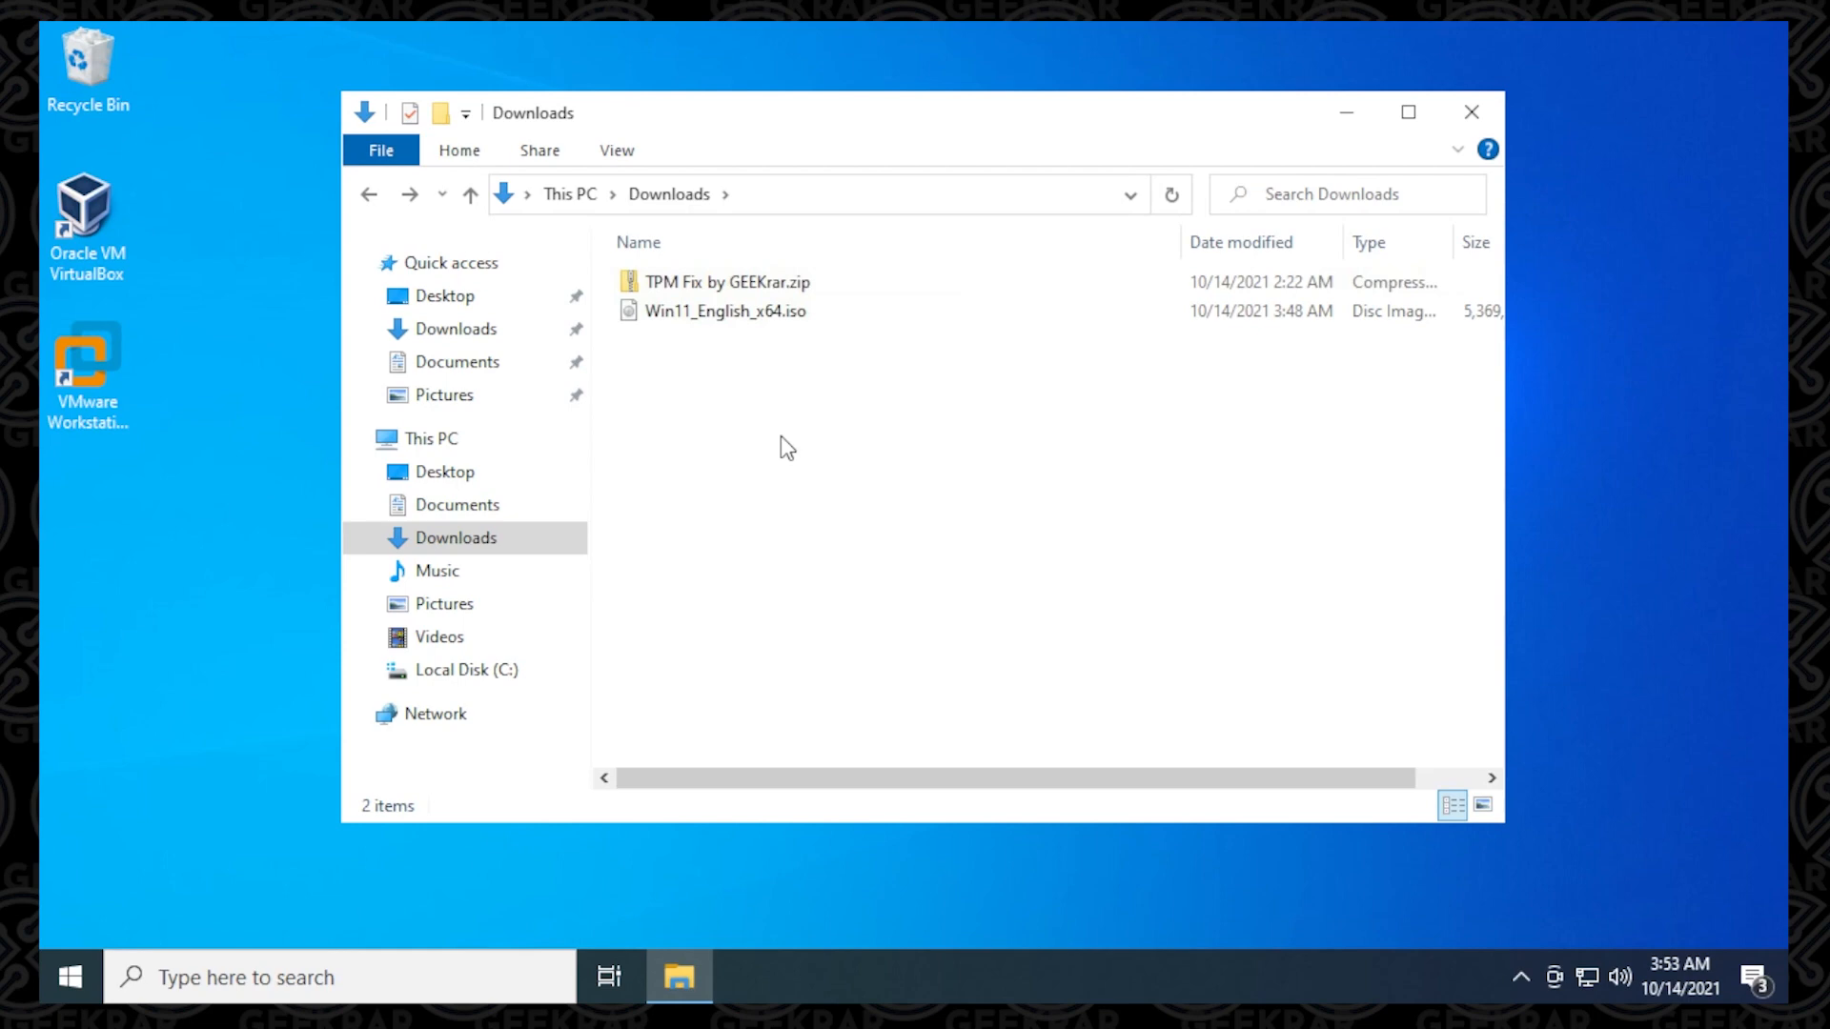
double_click(715, 318)
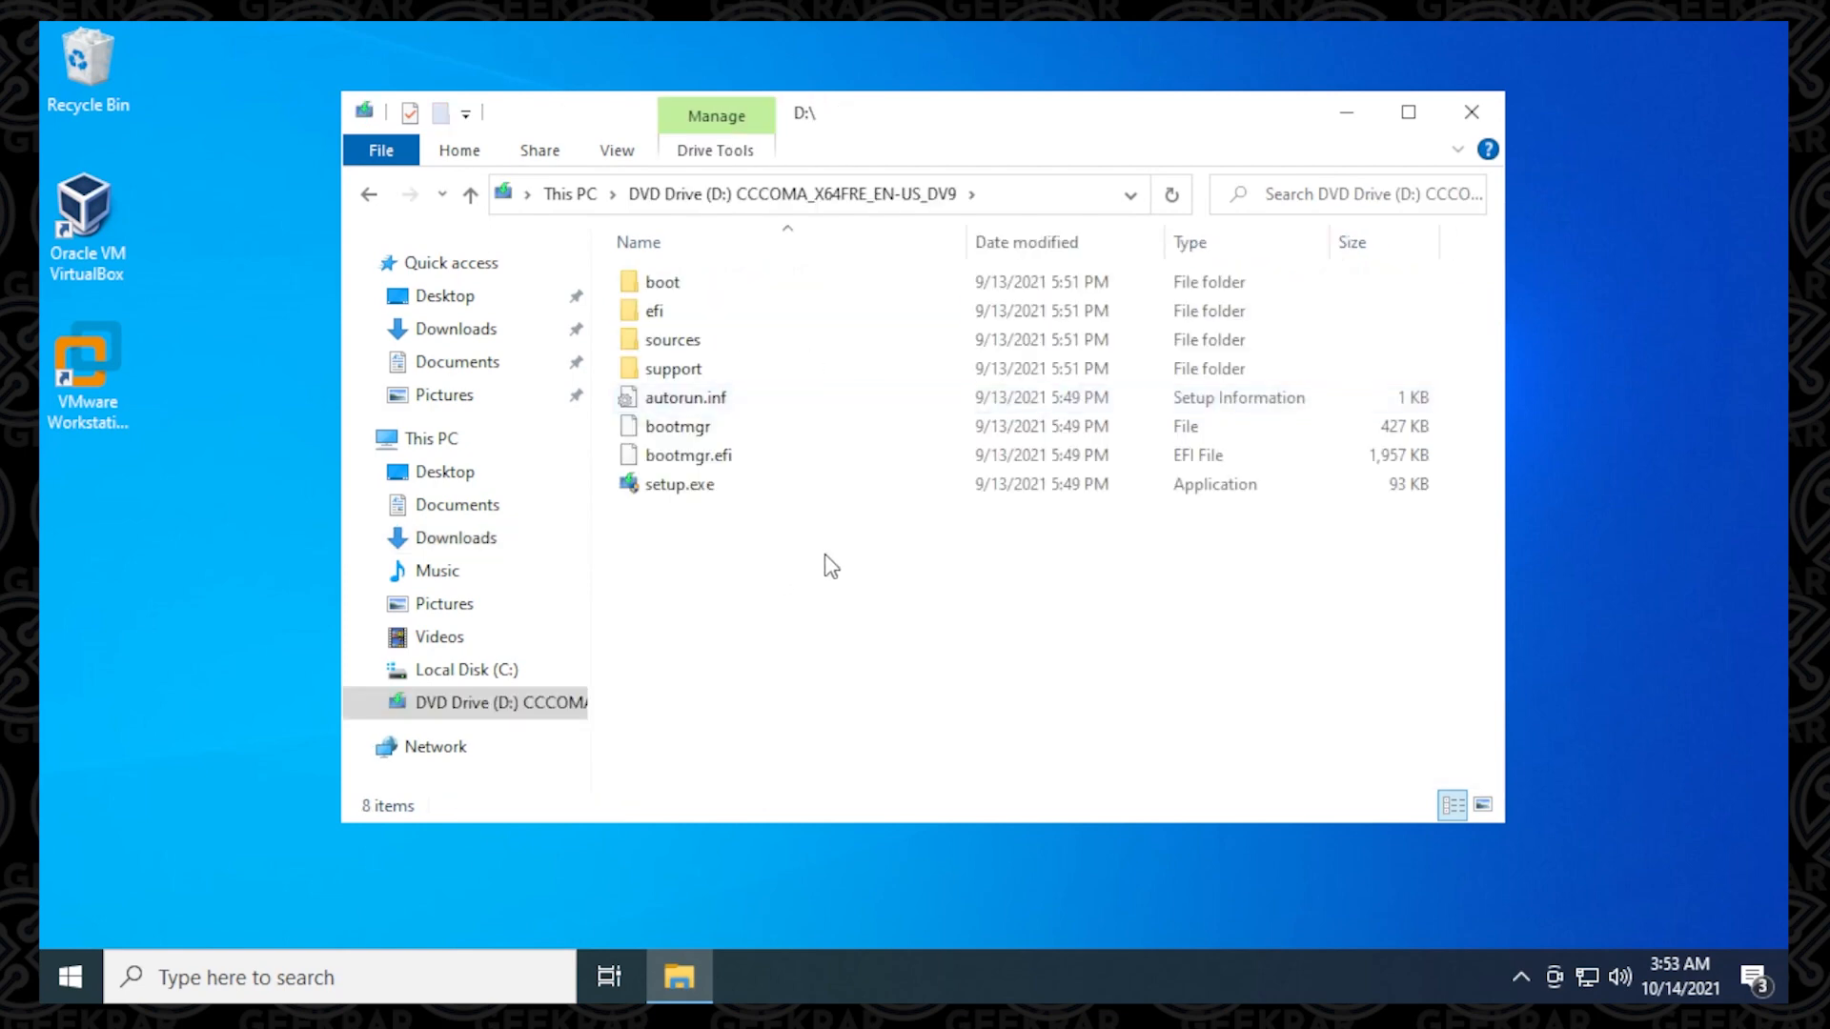
Copy all eight installation items from the mounted ISO.
drag(825, 554, 634, 244)
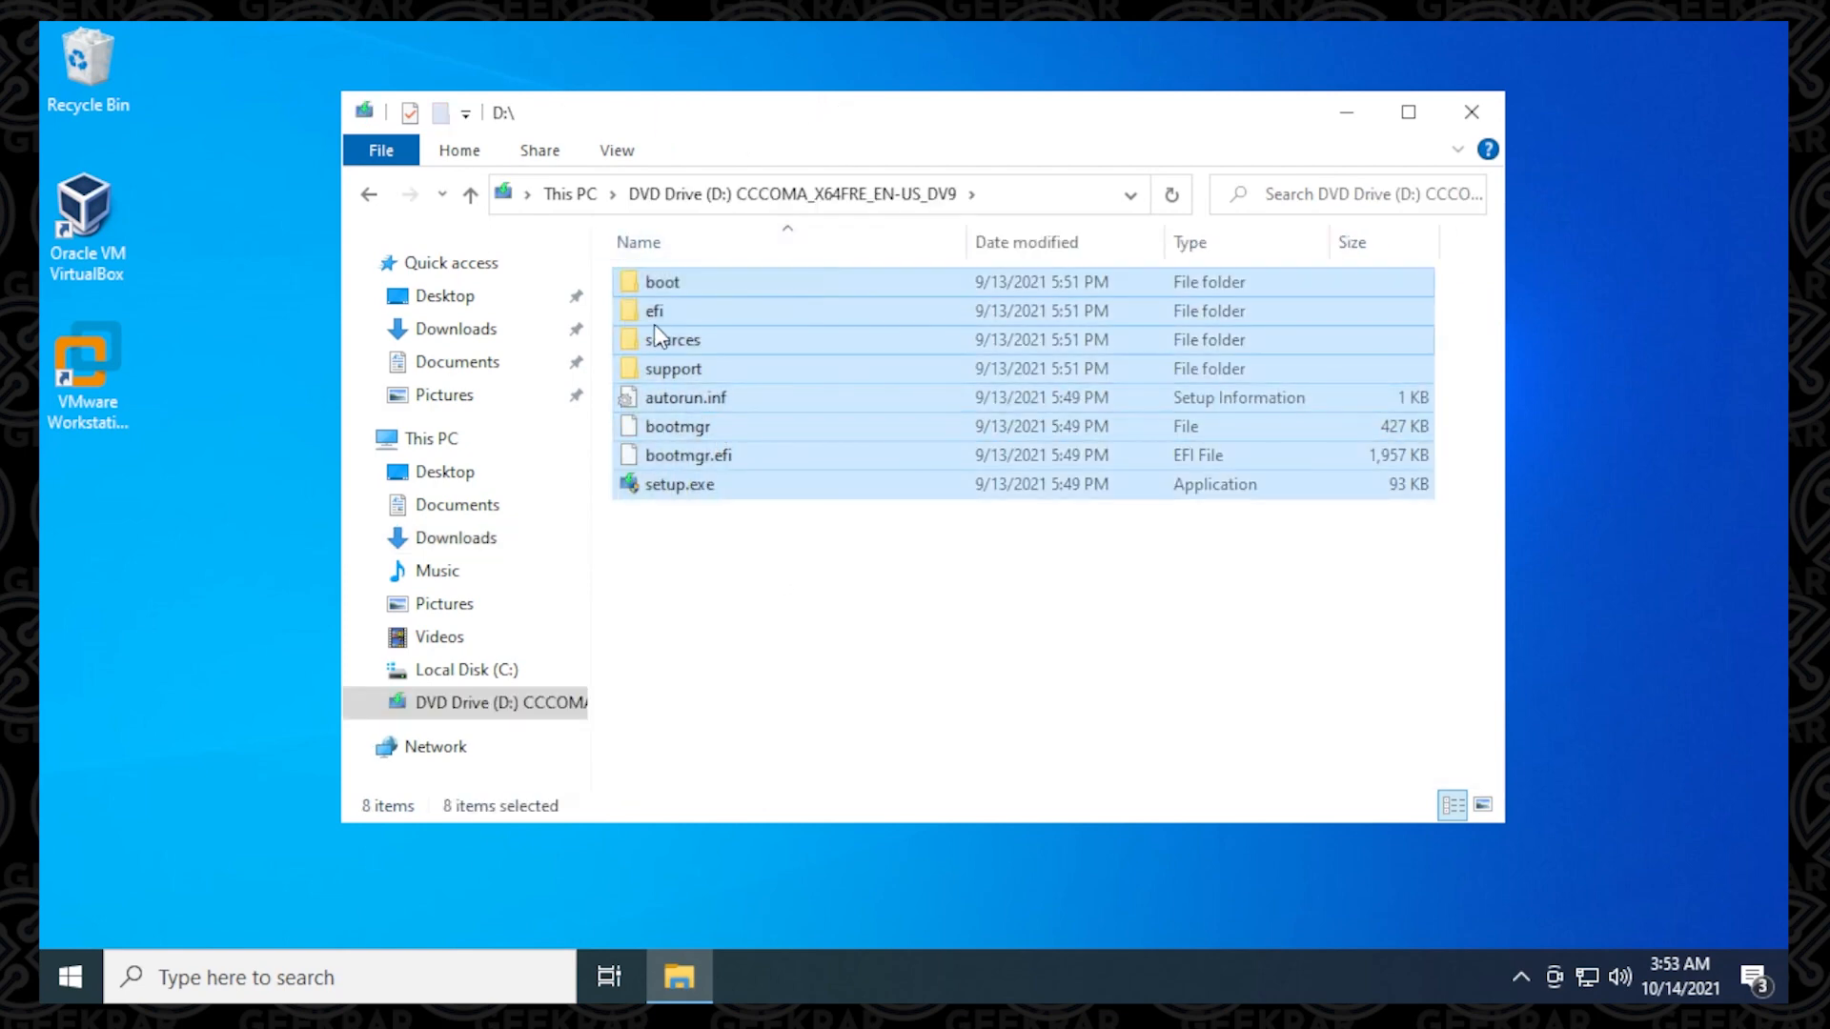
right_click(653, 325)
click(762, 572)
Create a Windows 11 folder on the Desktop and paste the installation files into it.
click(466, 669)
click(445, 296)
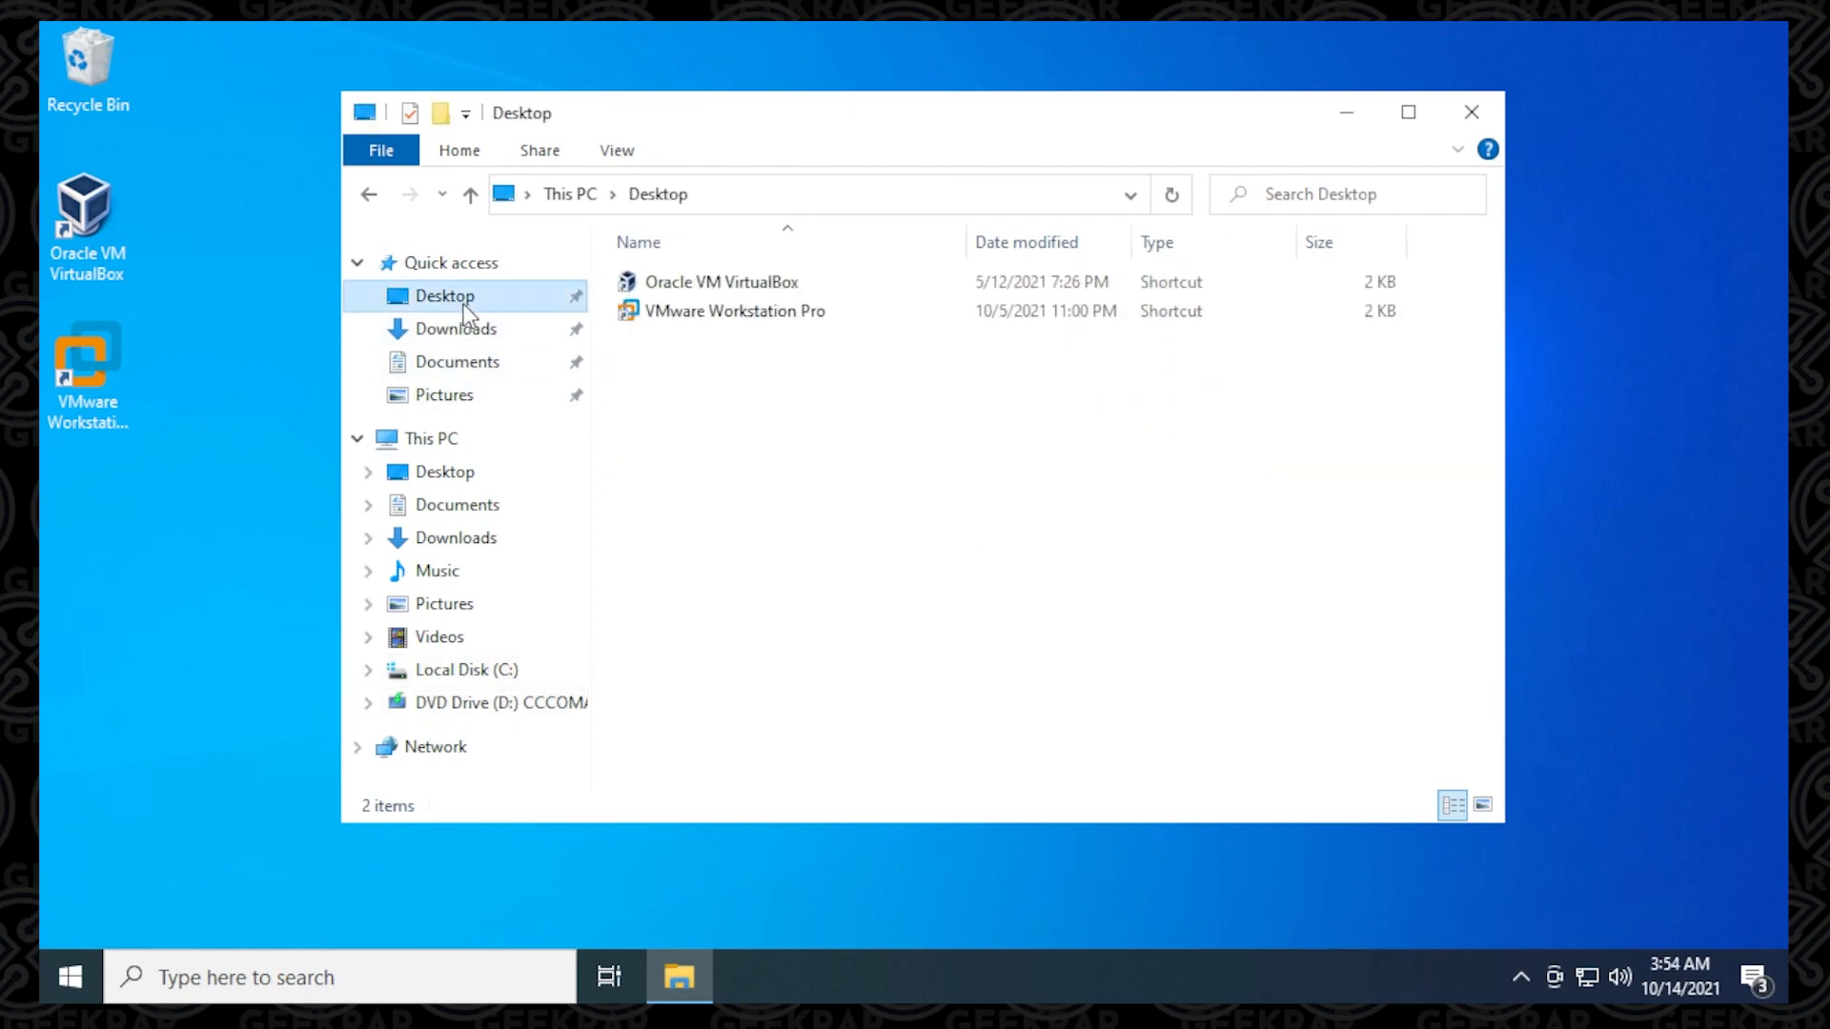
right_click(726, 419)
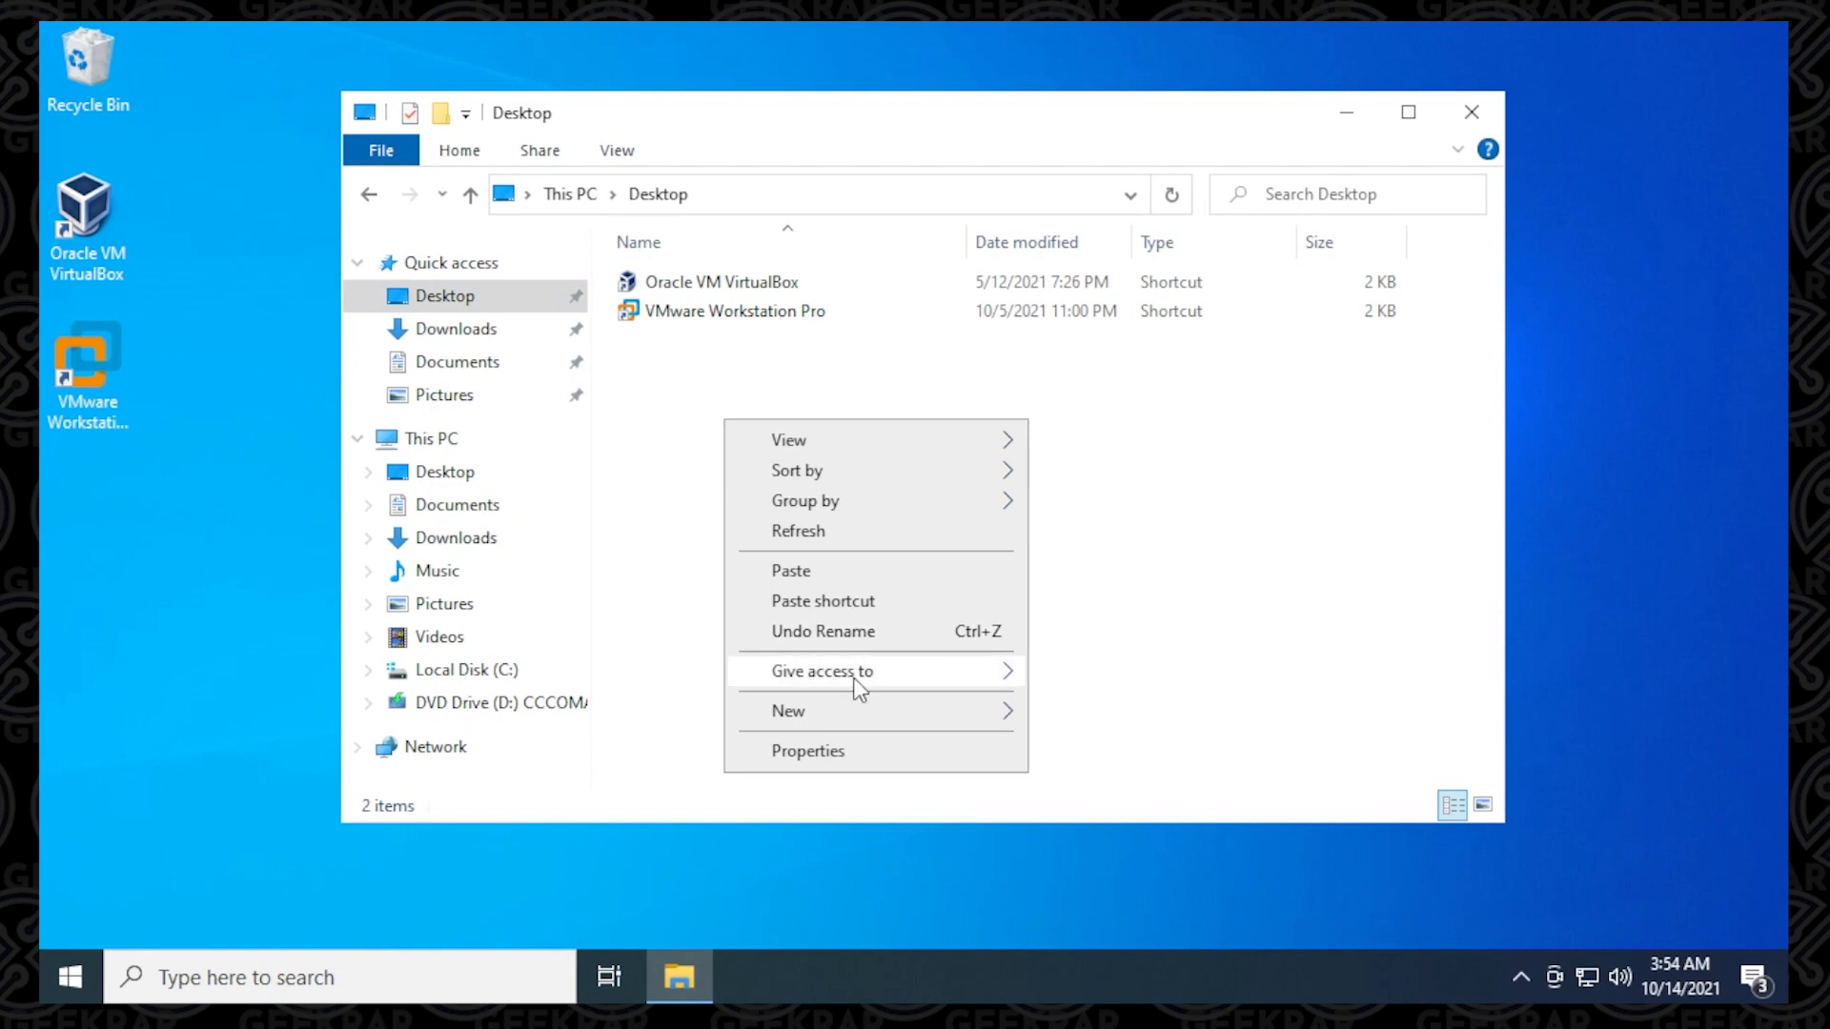
click(1087, 710)
text(Windows 11)
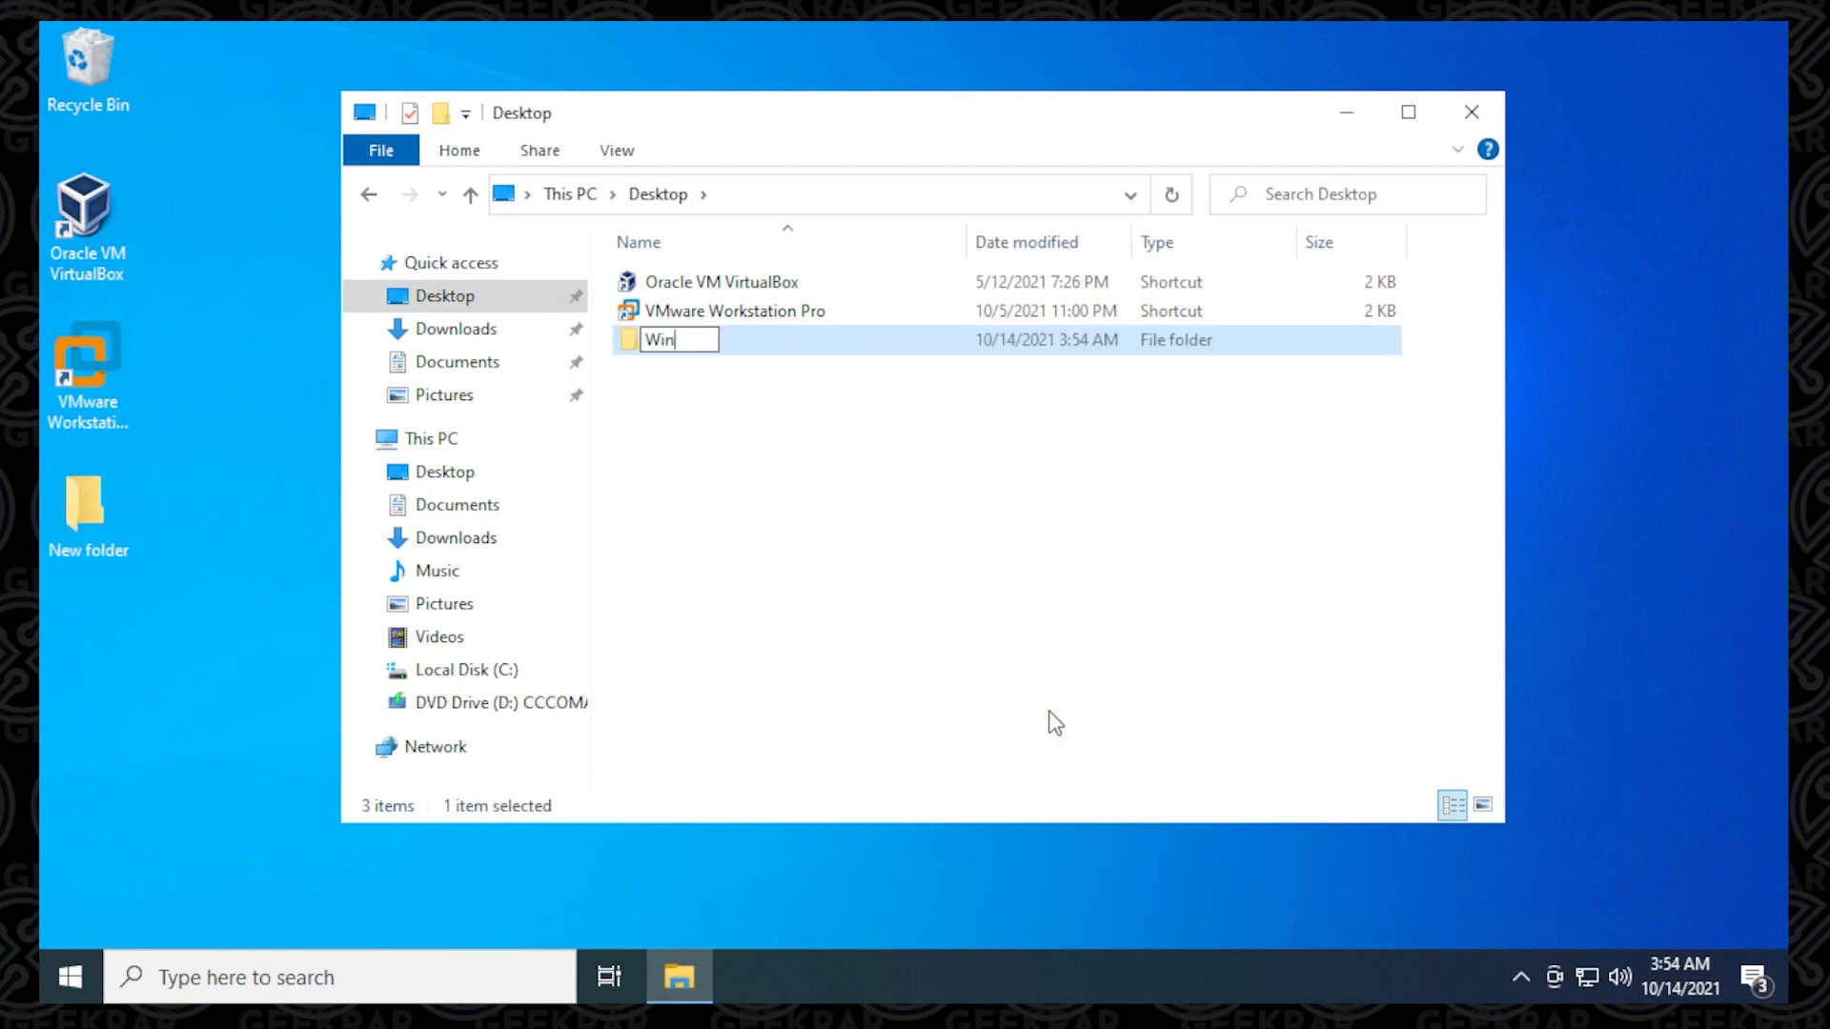
key(Return)
key(Return)
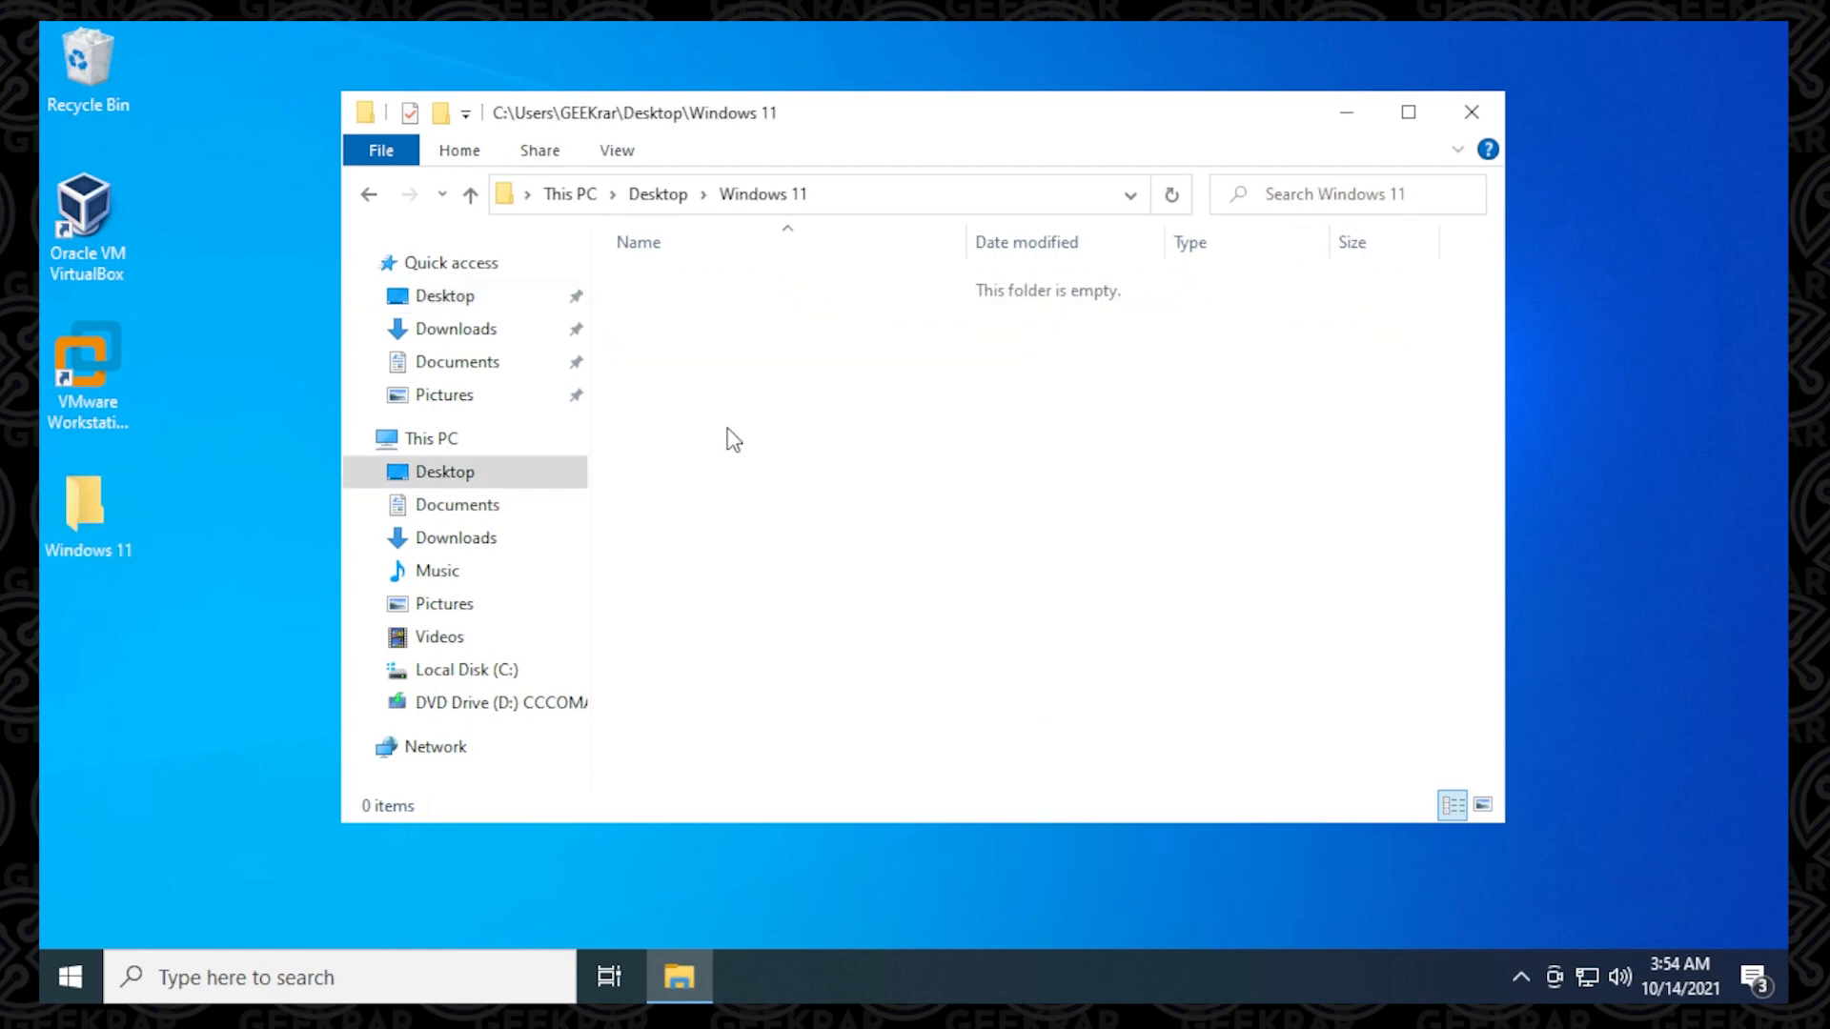
right_click(709, 328)
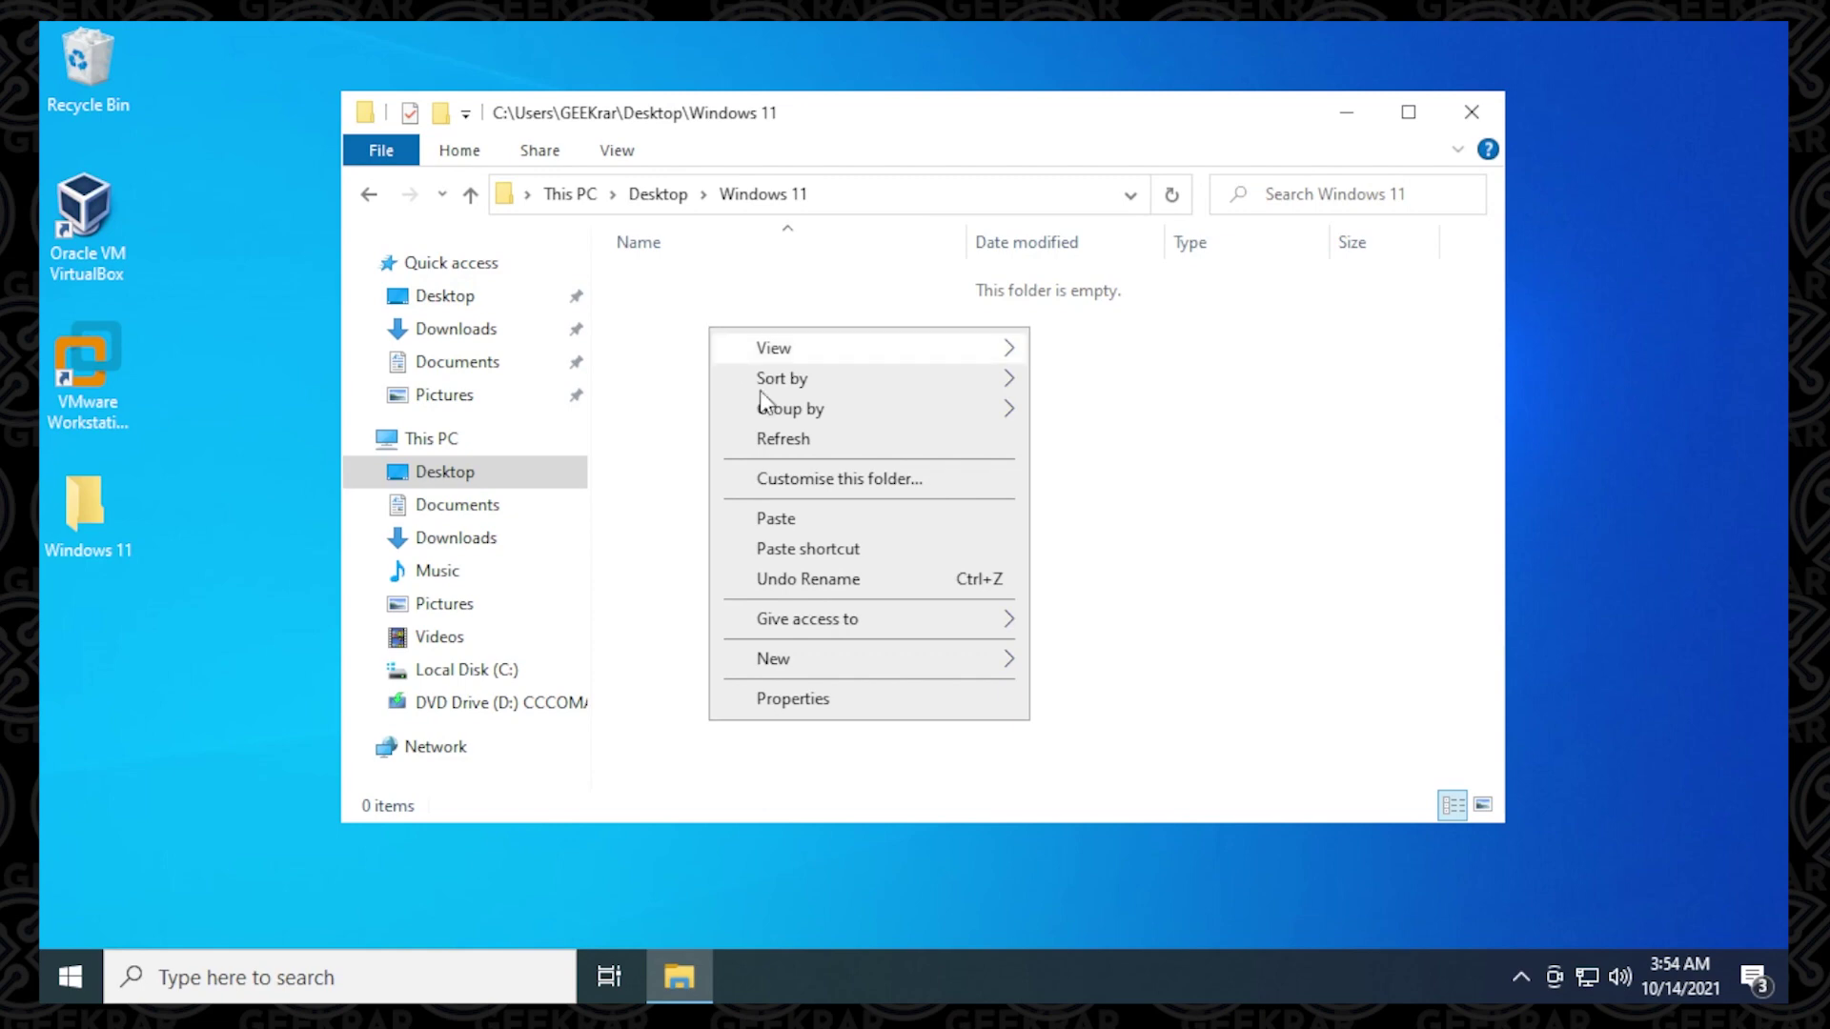
click(796, 524)
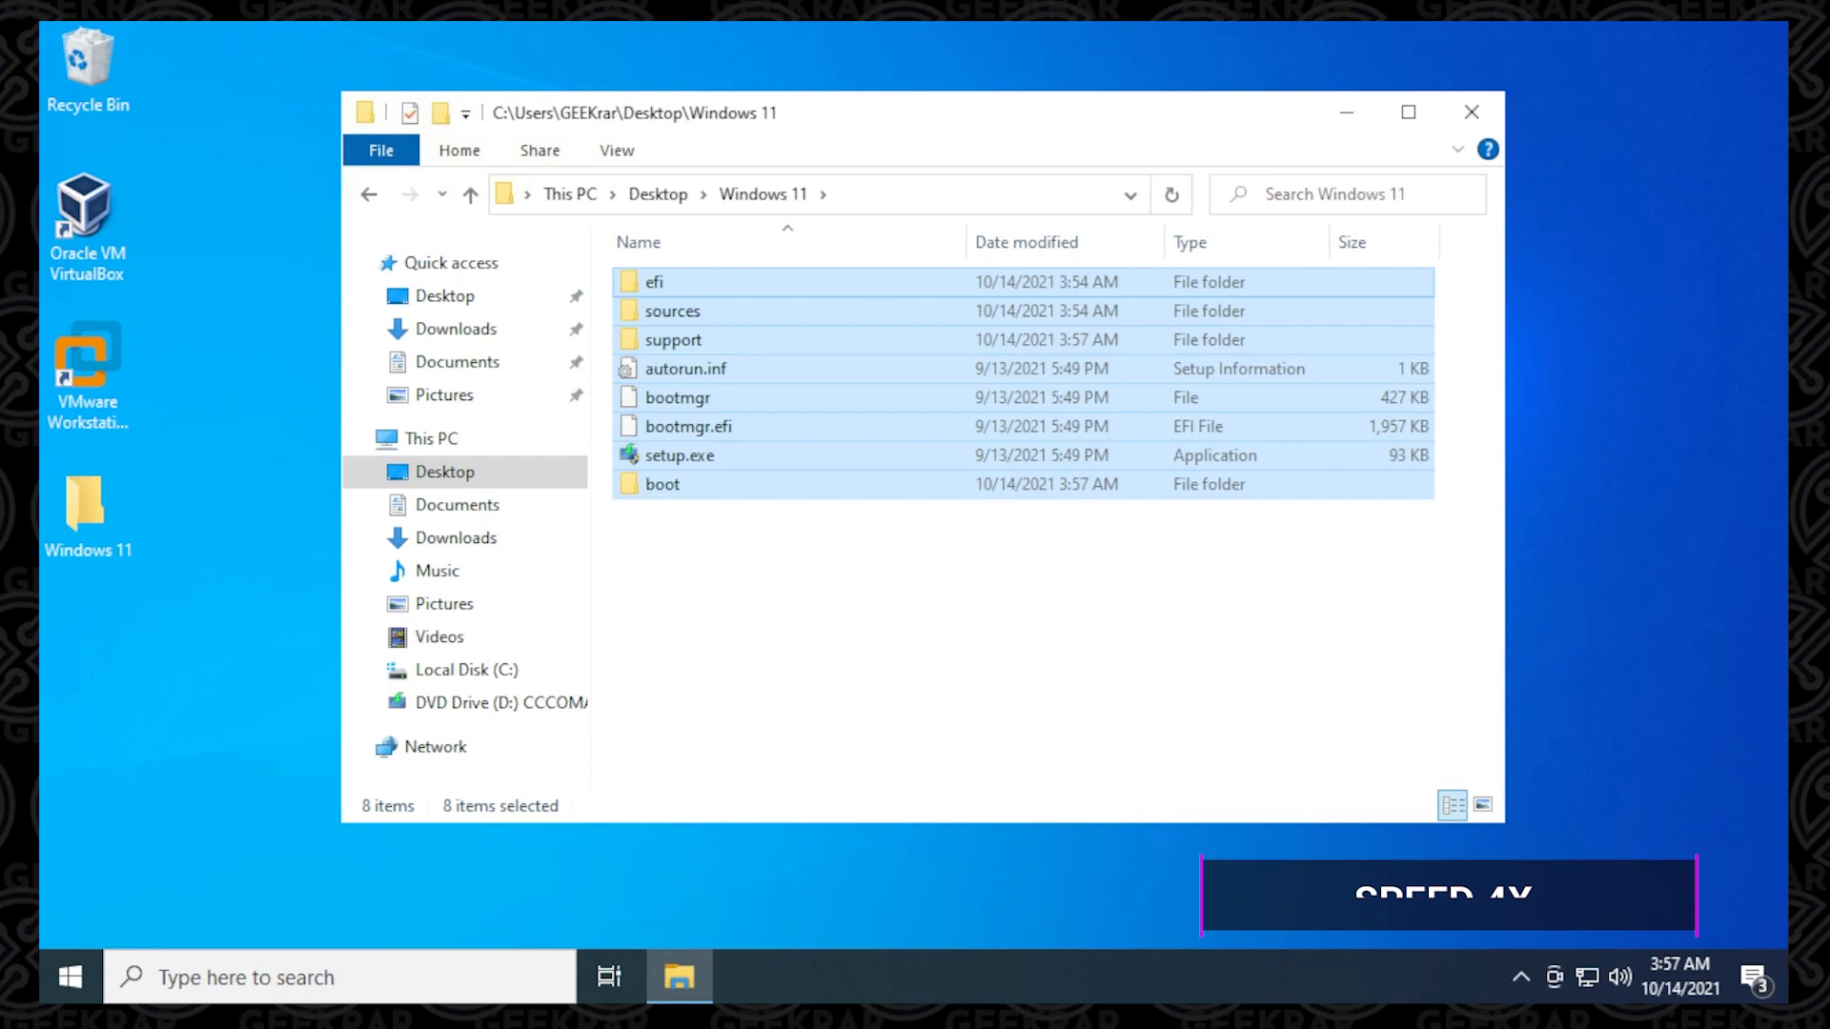
Copy appraiserres.dll from the TPM Fix by GEEKrar.zip archive in Downloads.
click(1065, 665)
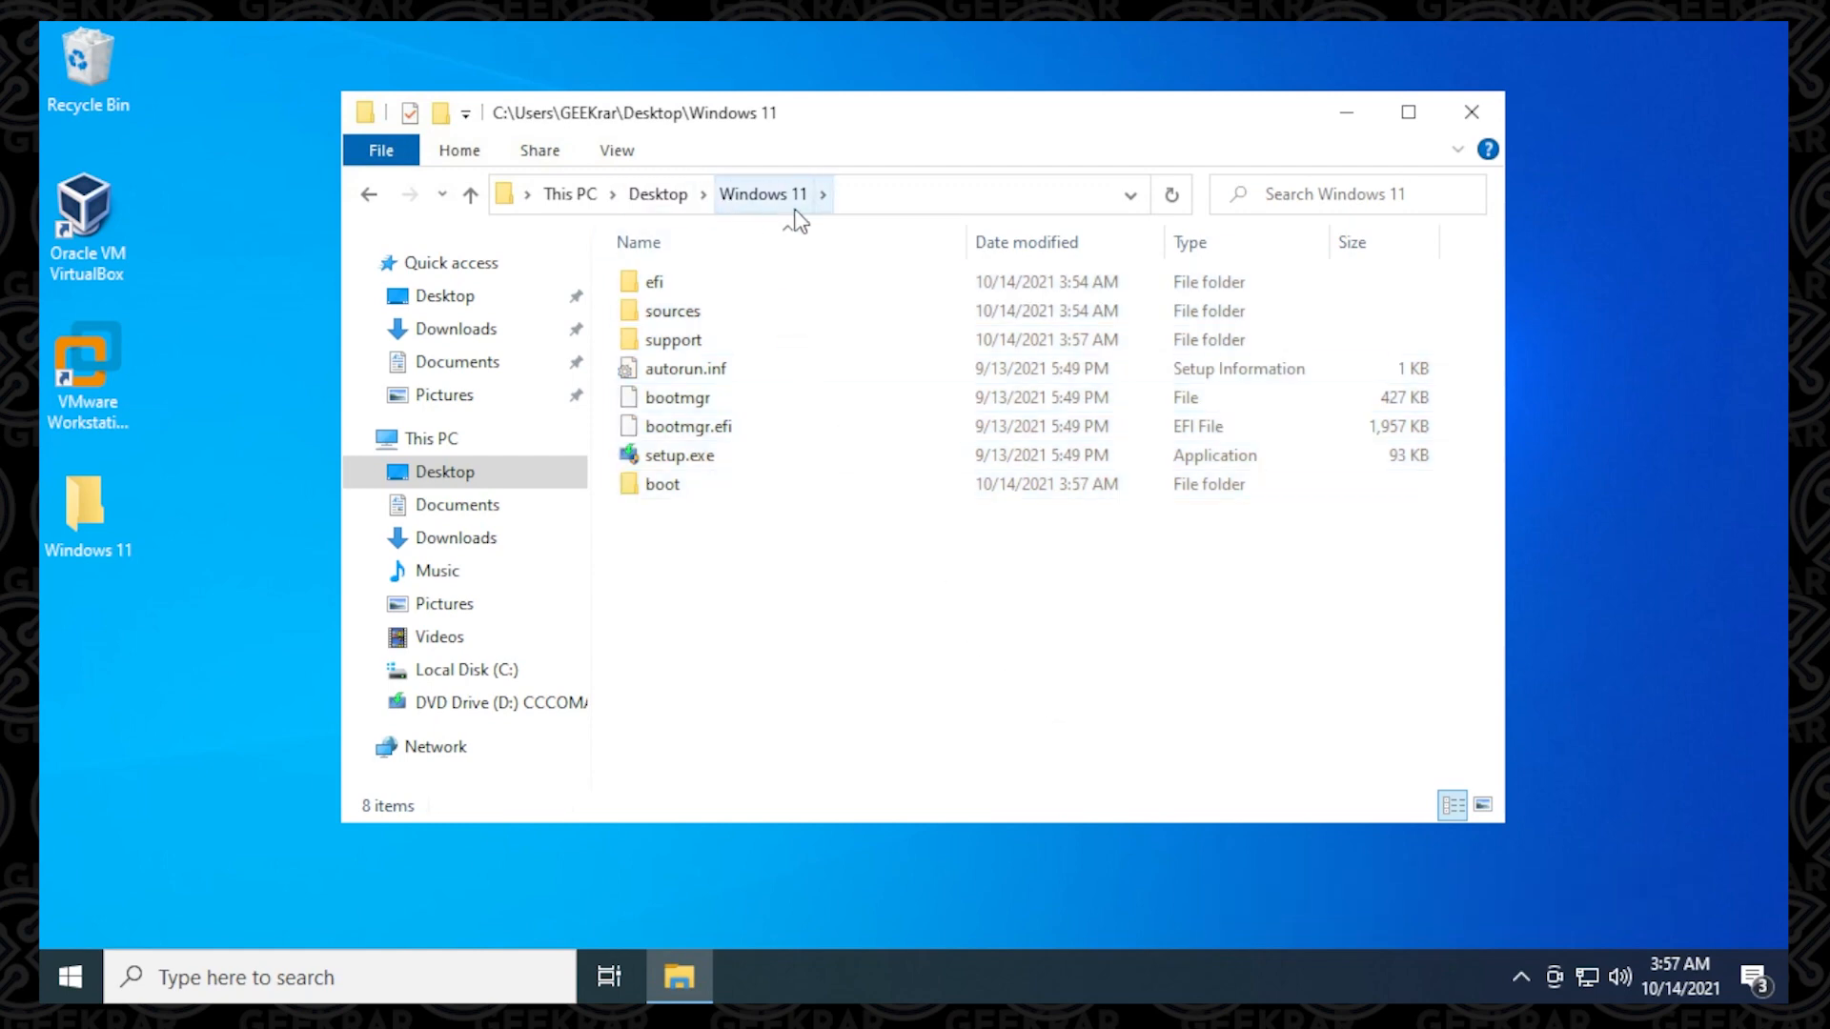
click(456, 329)
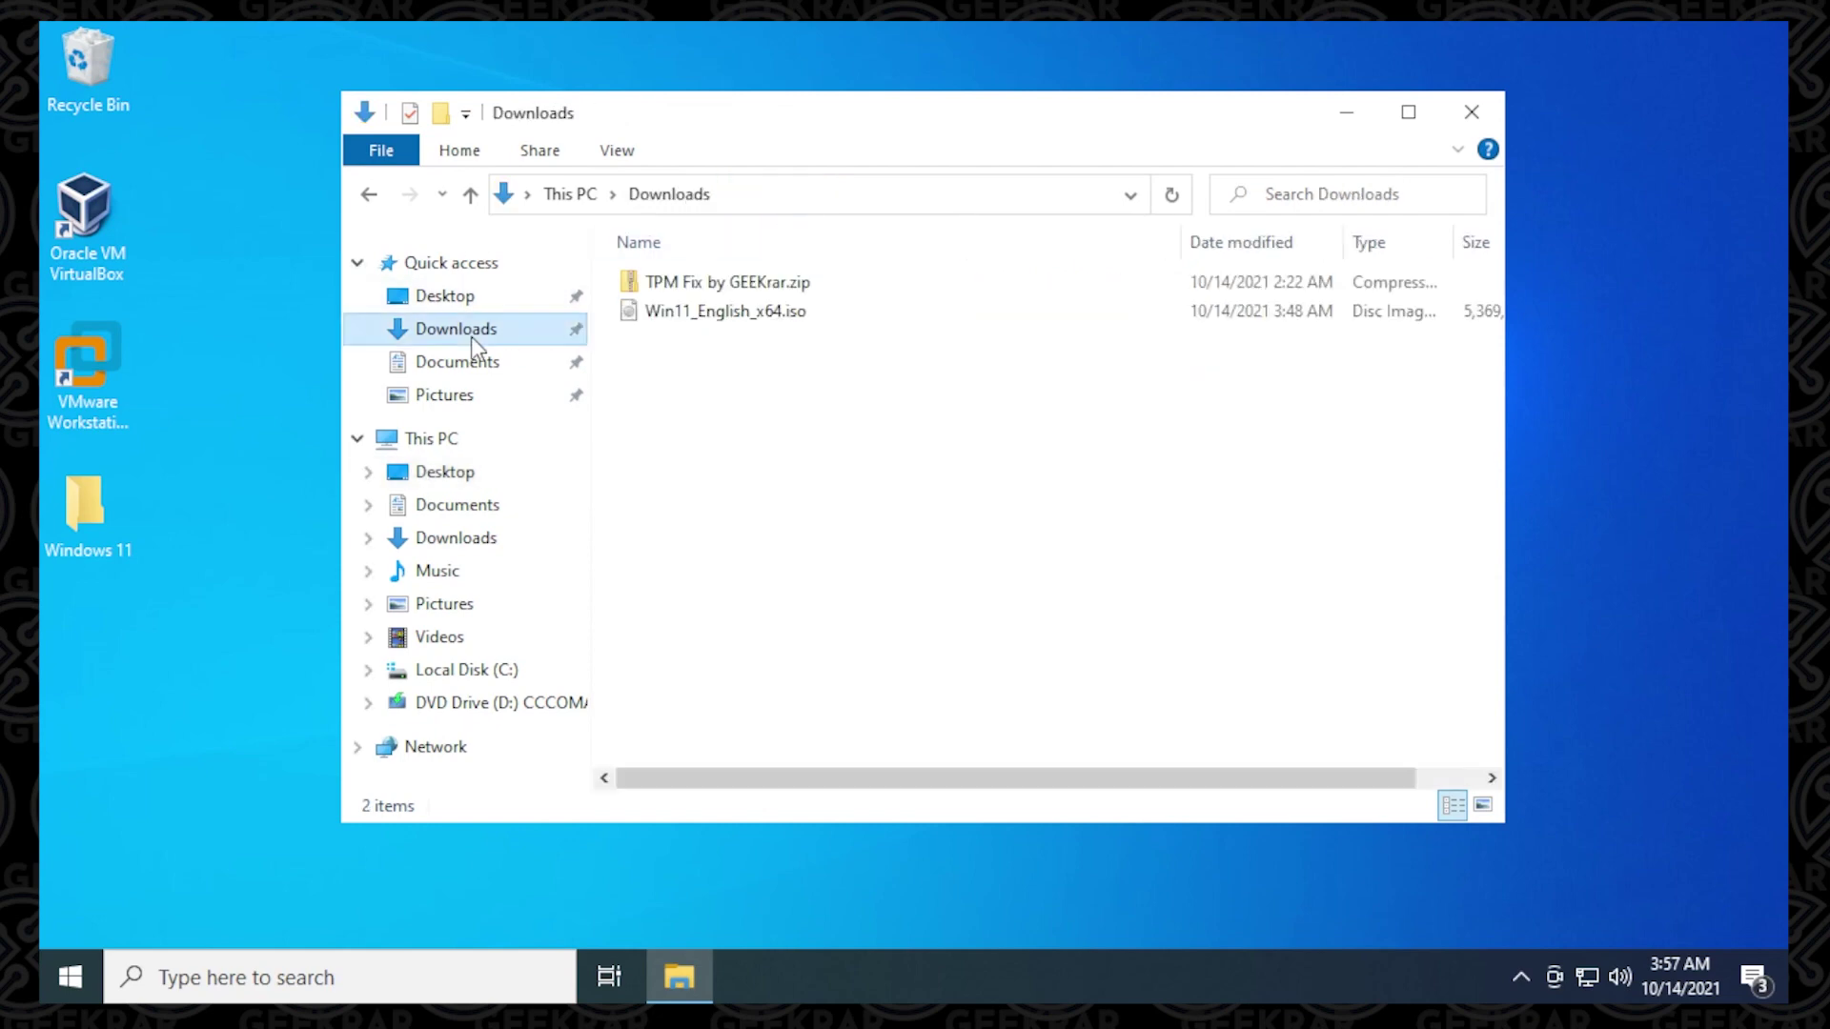
click(720, 287)
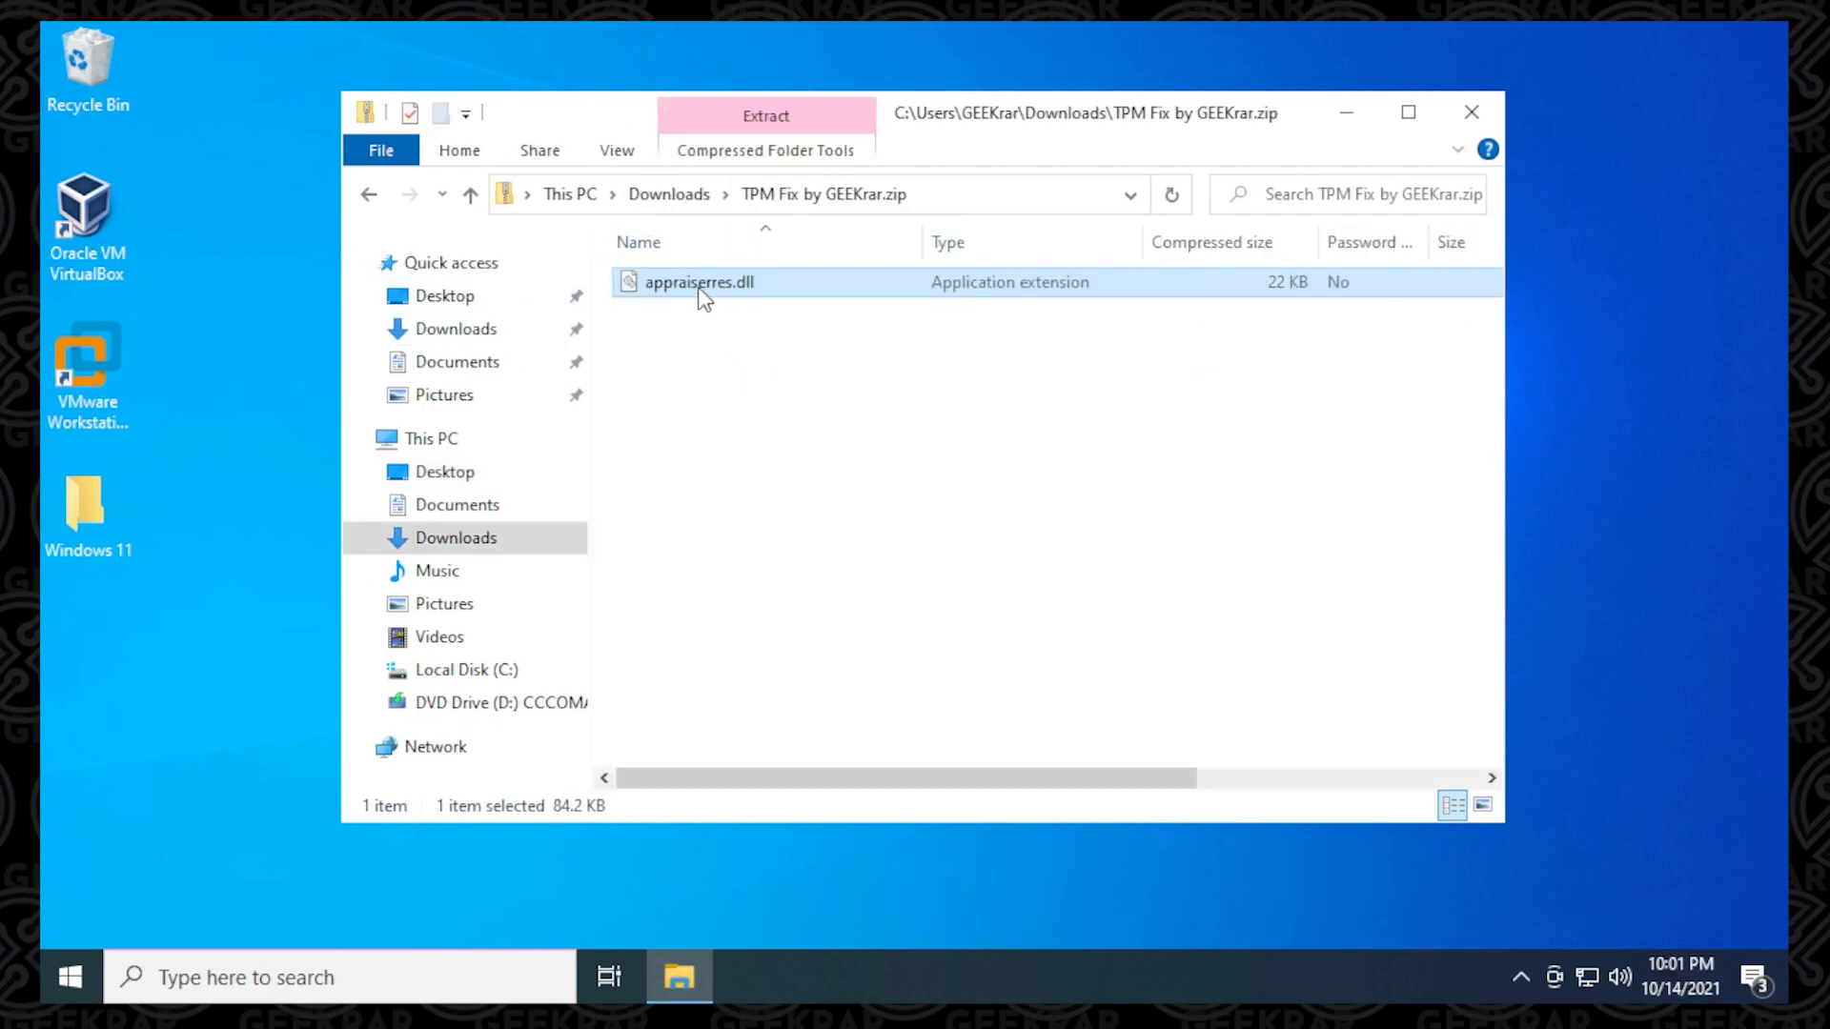
right_click(698, 288)
click(762, 383)
Paste appraiserres.dll into Windows 11\sources, replacing the existing file.
double_click(73, 536)
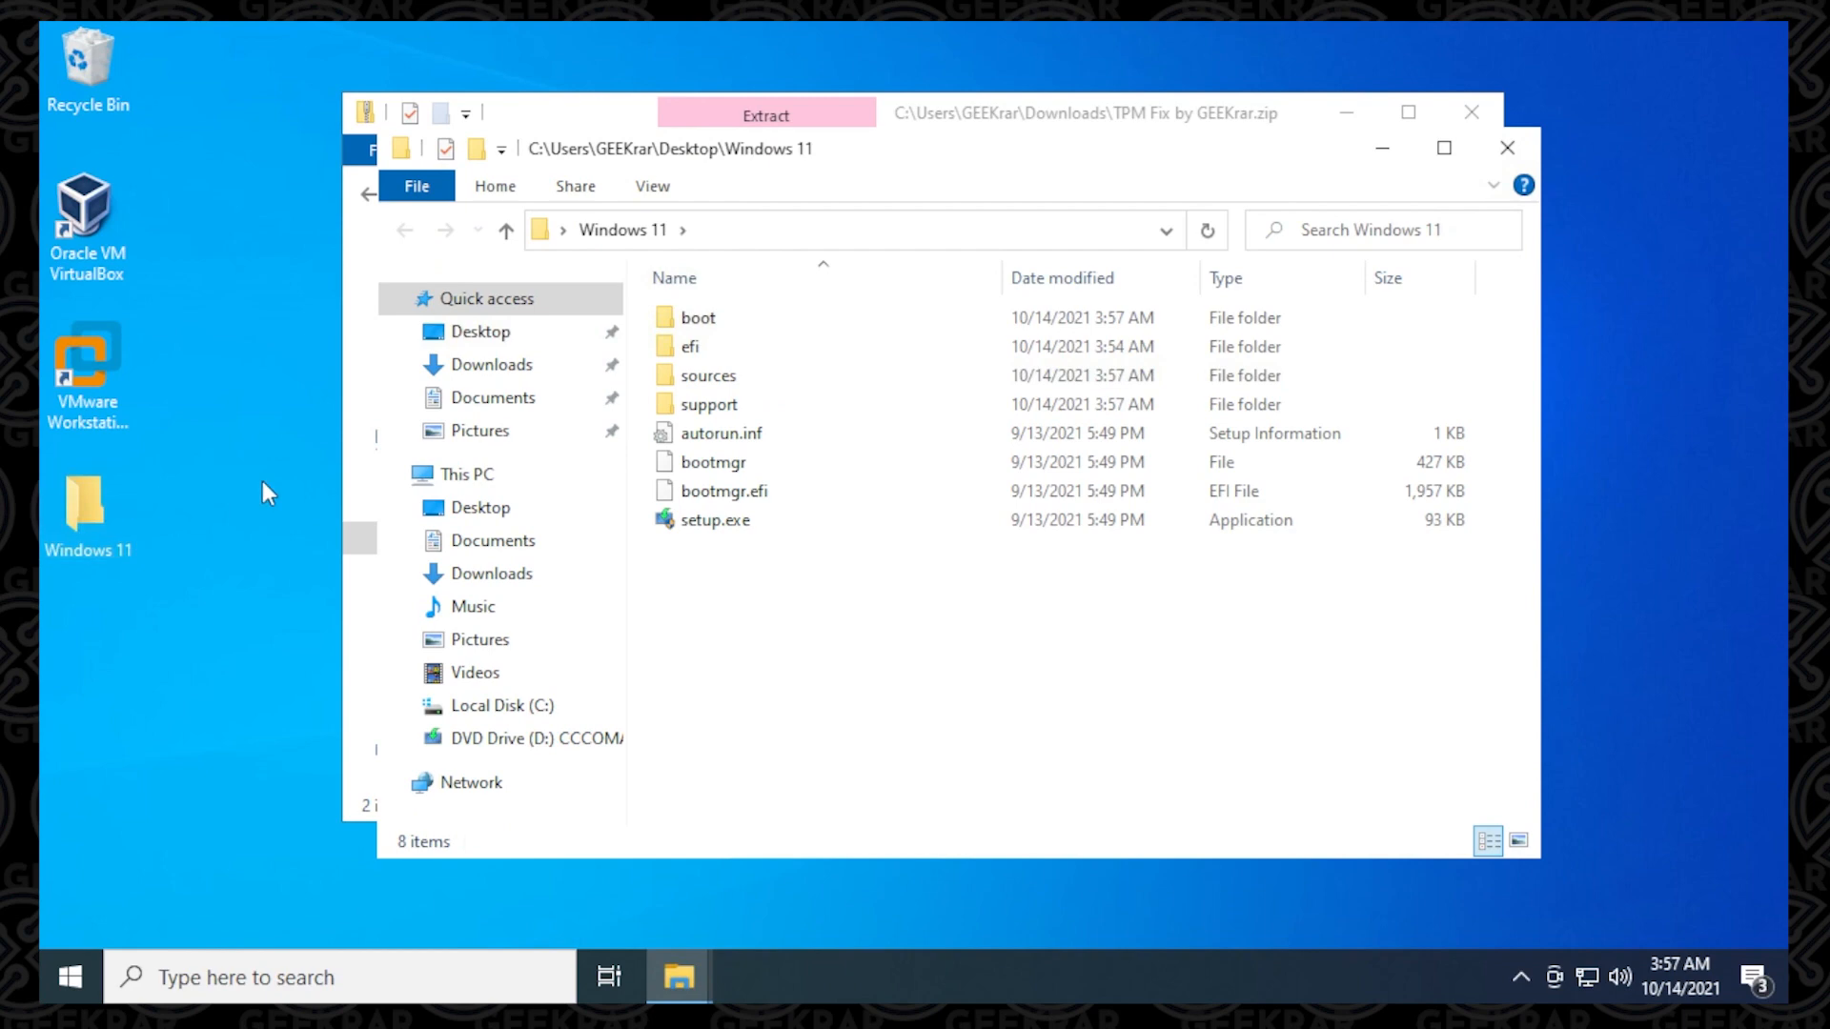
click(708, 375)
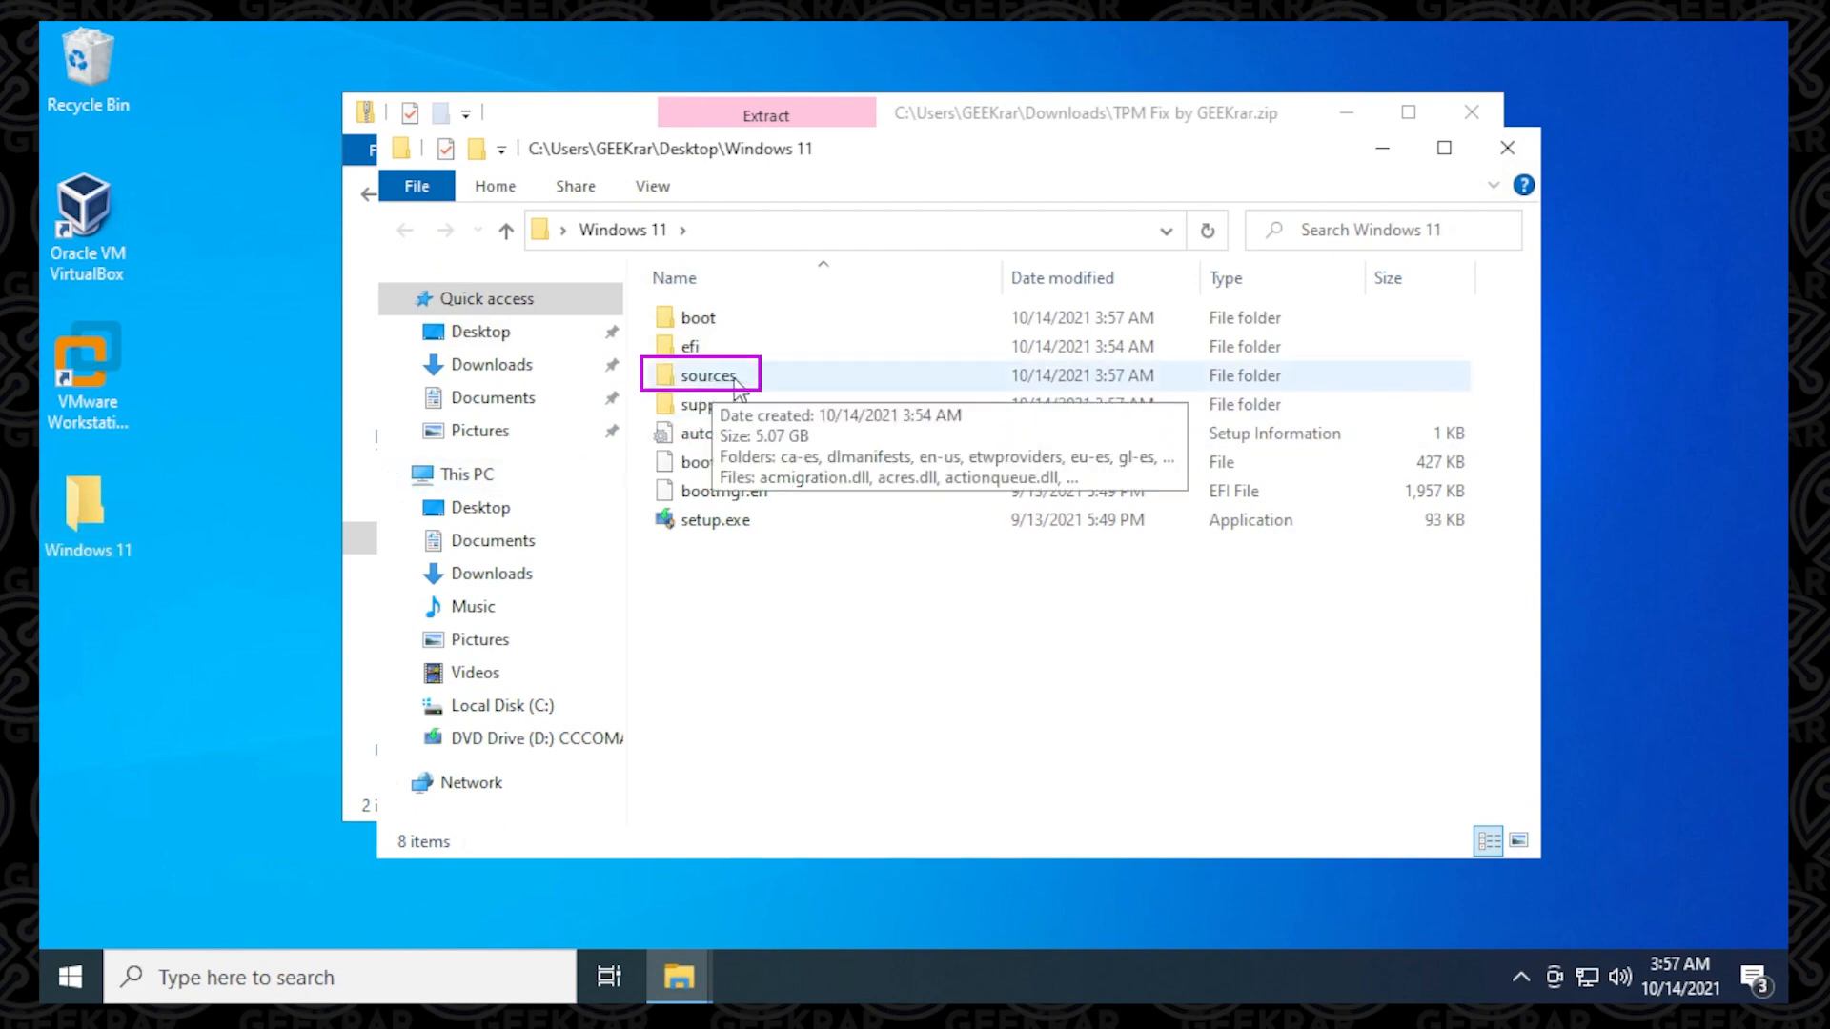
double_click(708, 374)
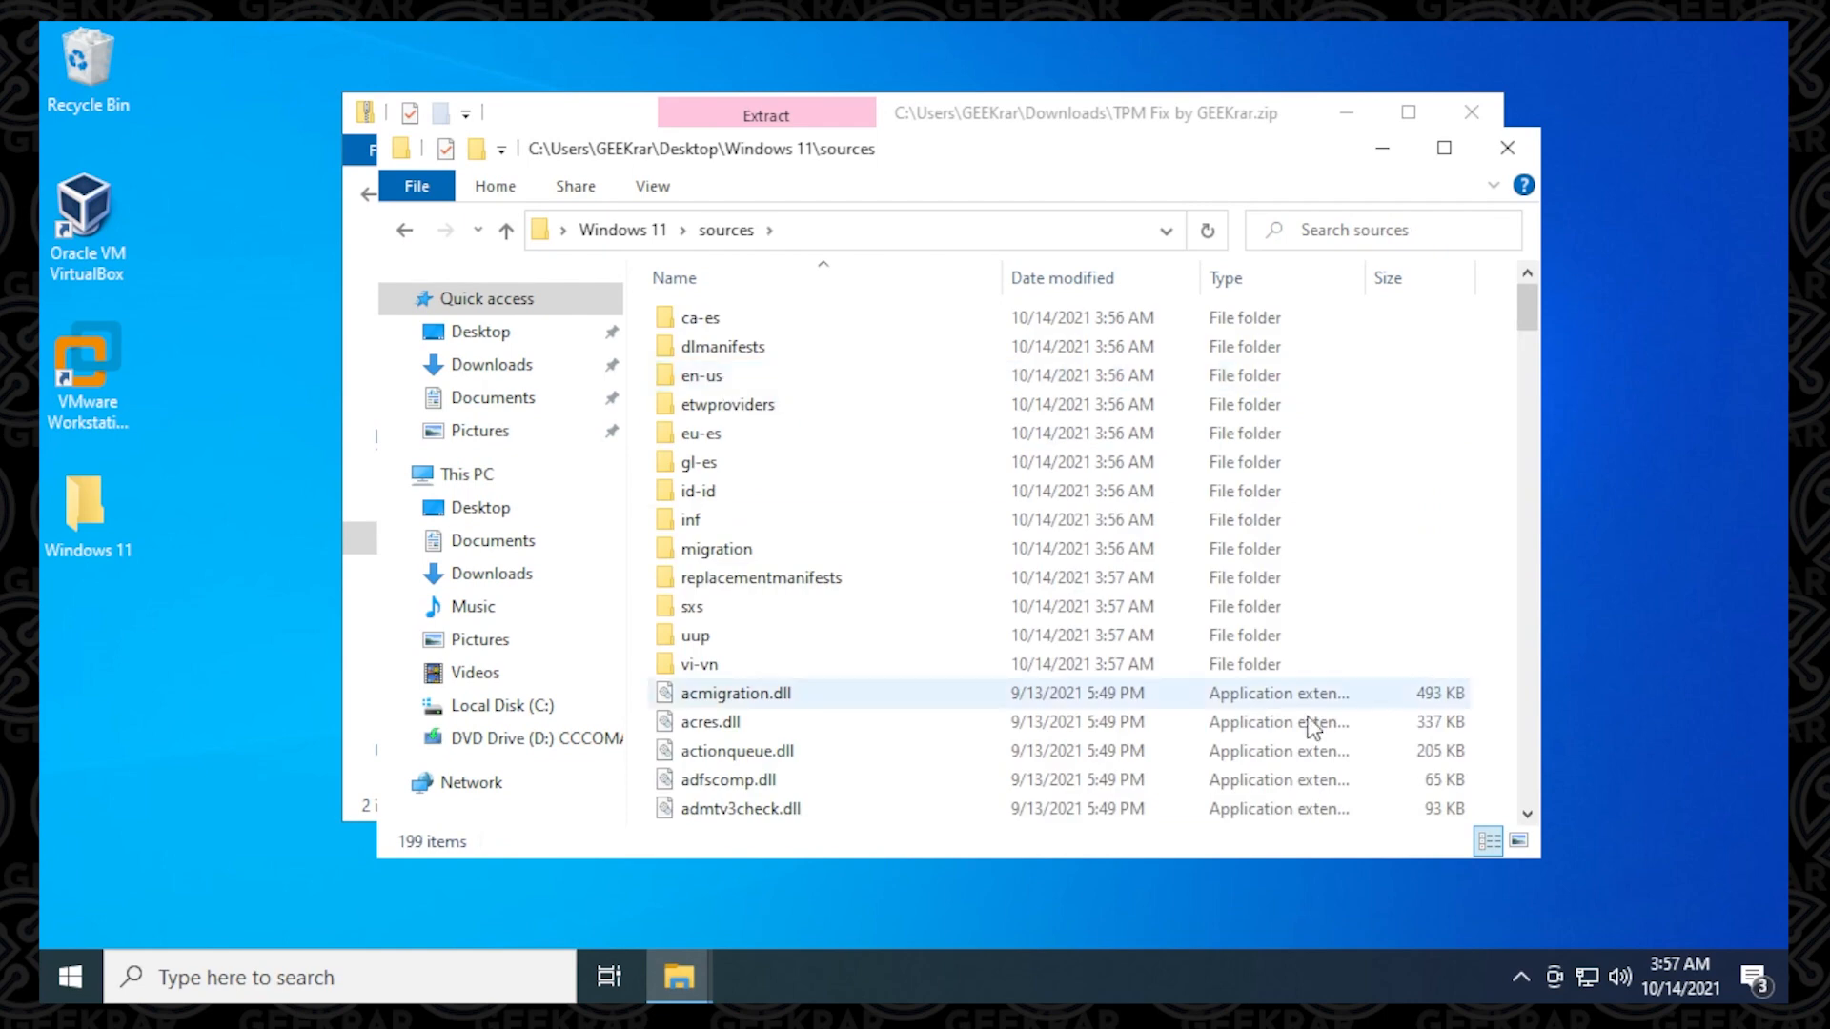
right_click(1437, 756)
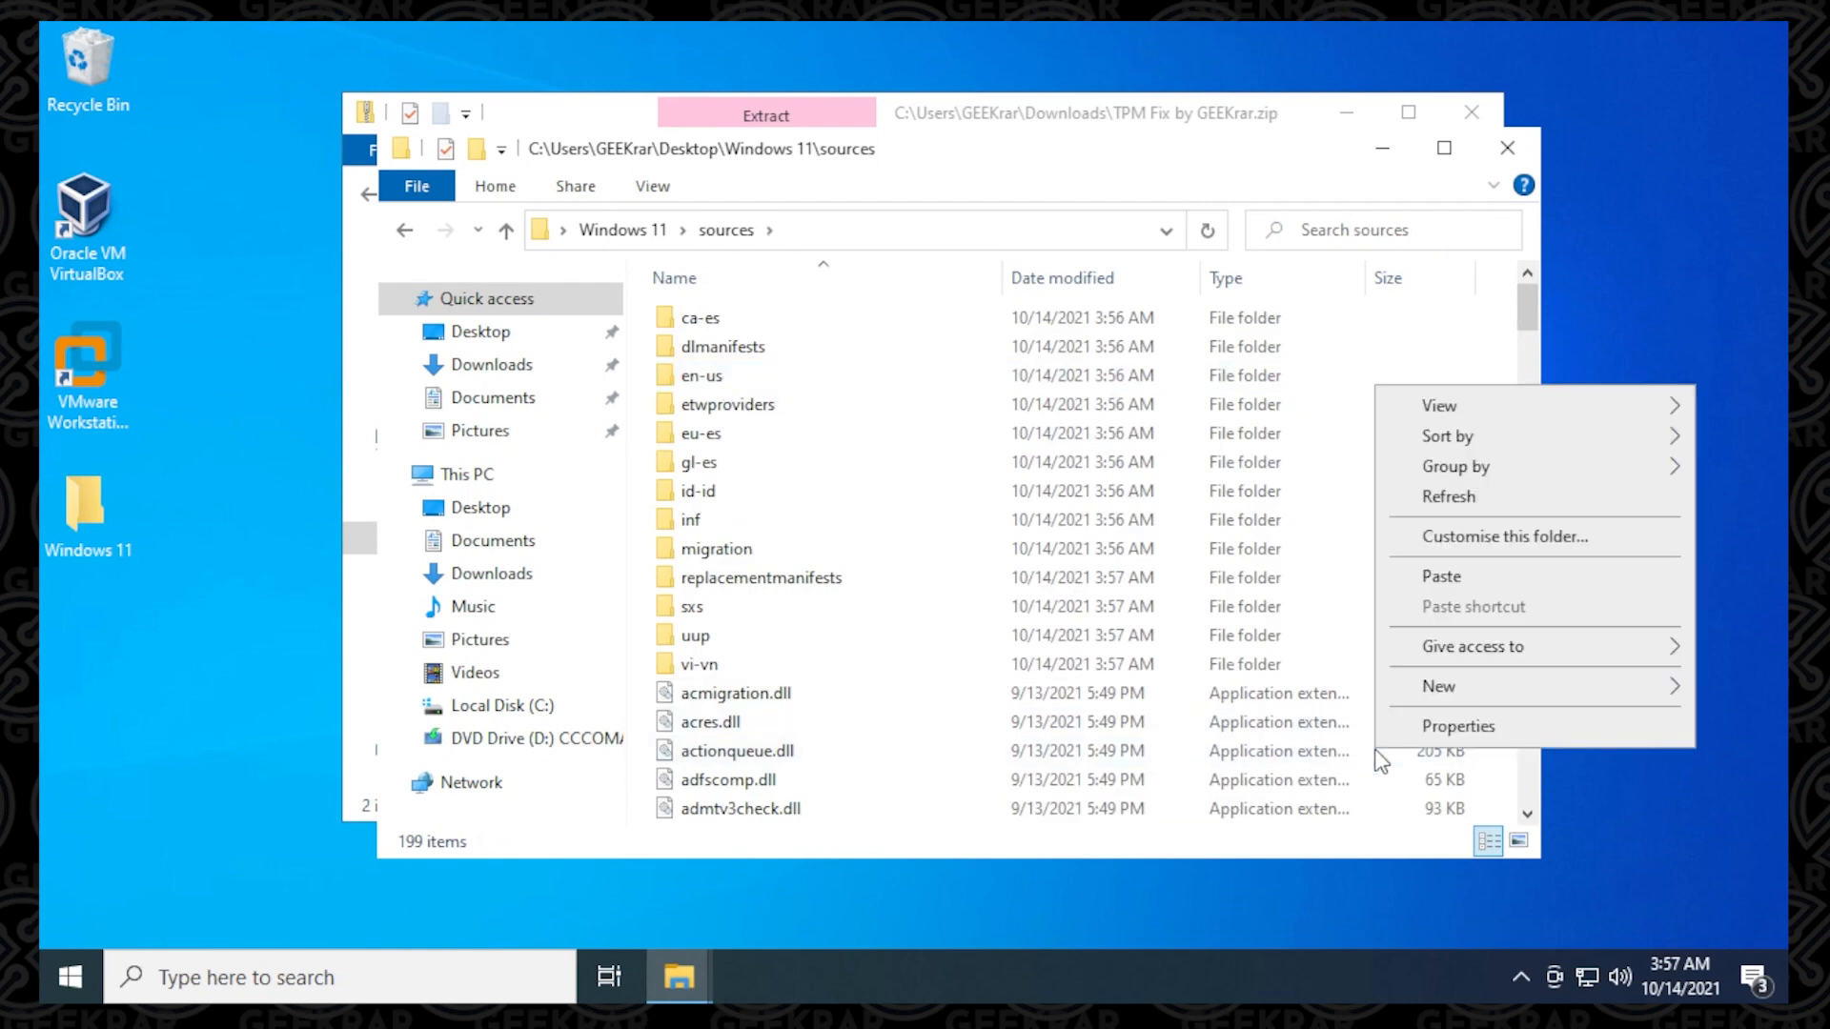
click(1448, 573)
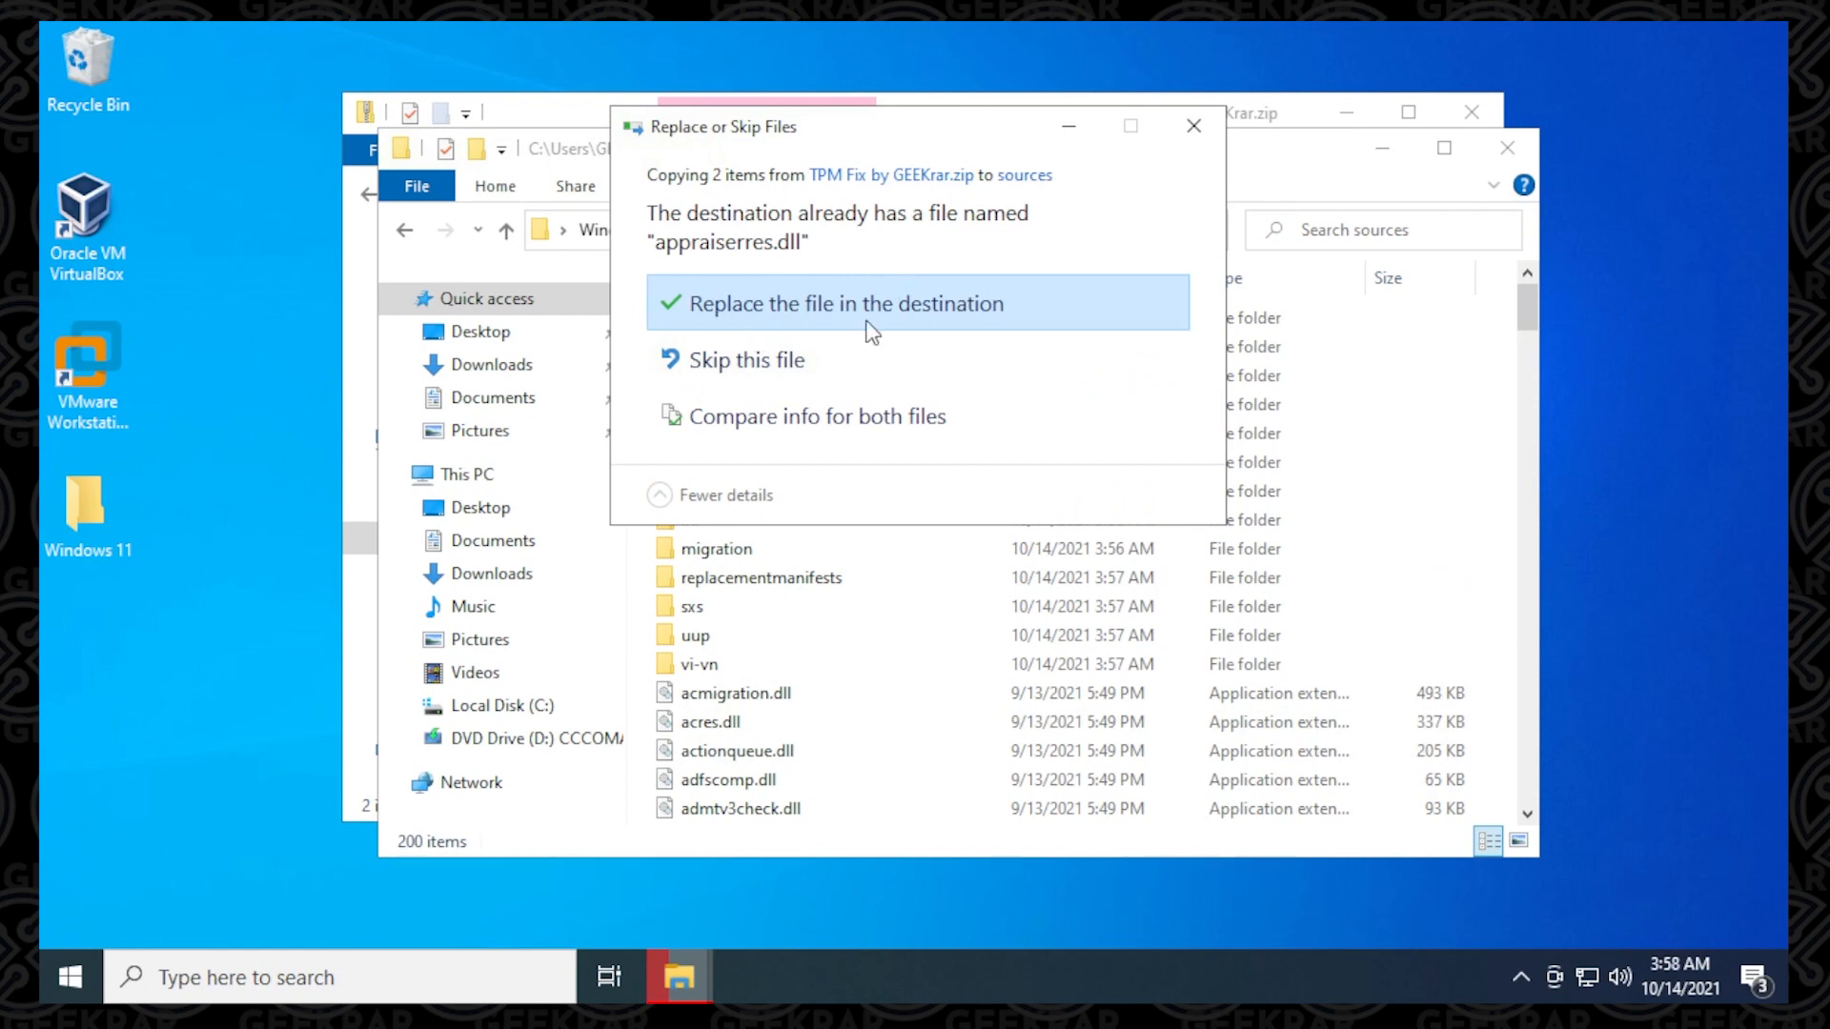
click(803, 309)
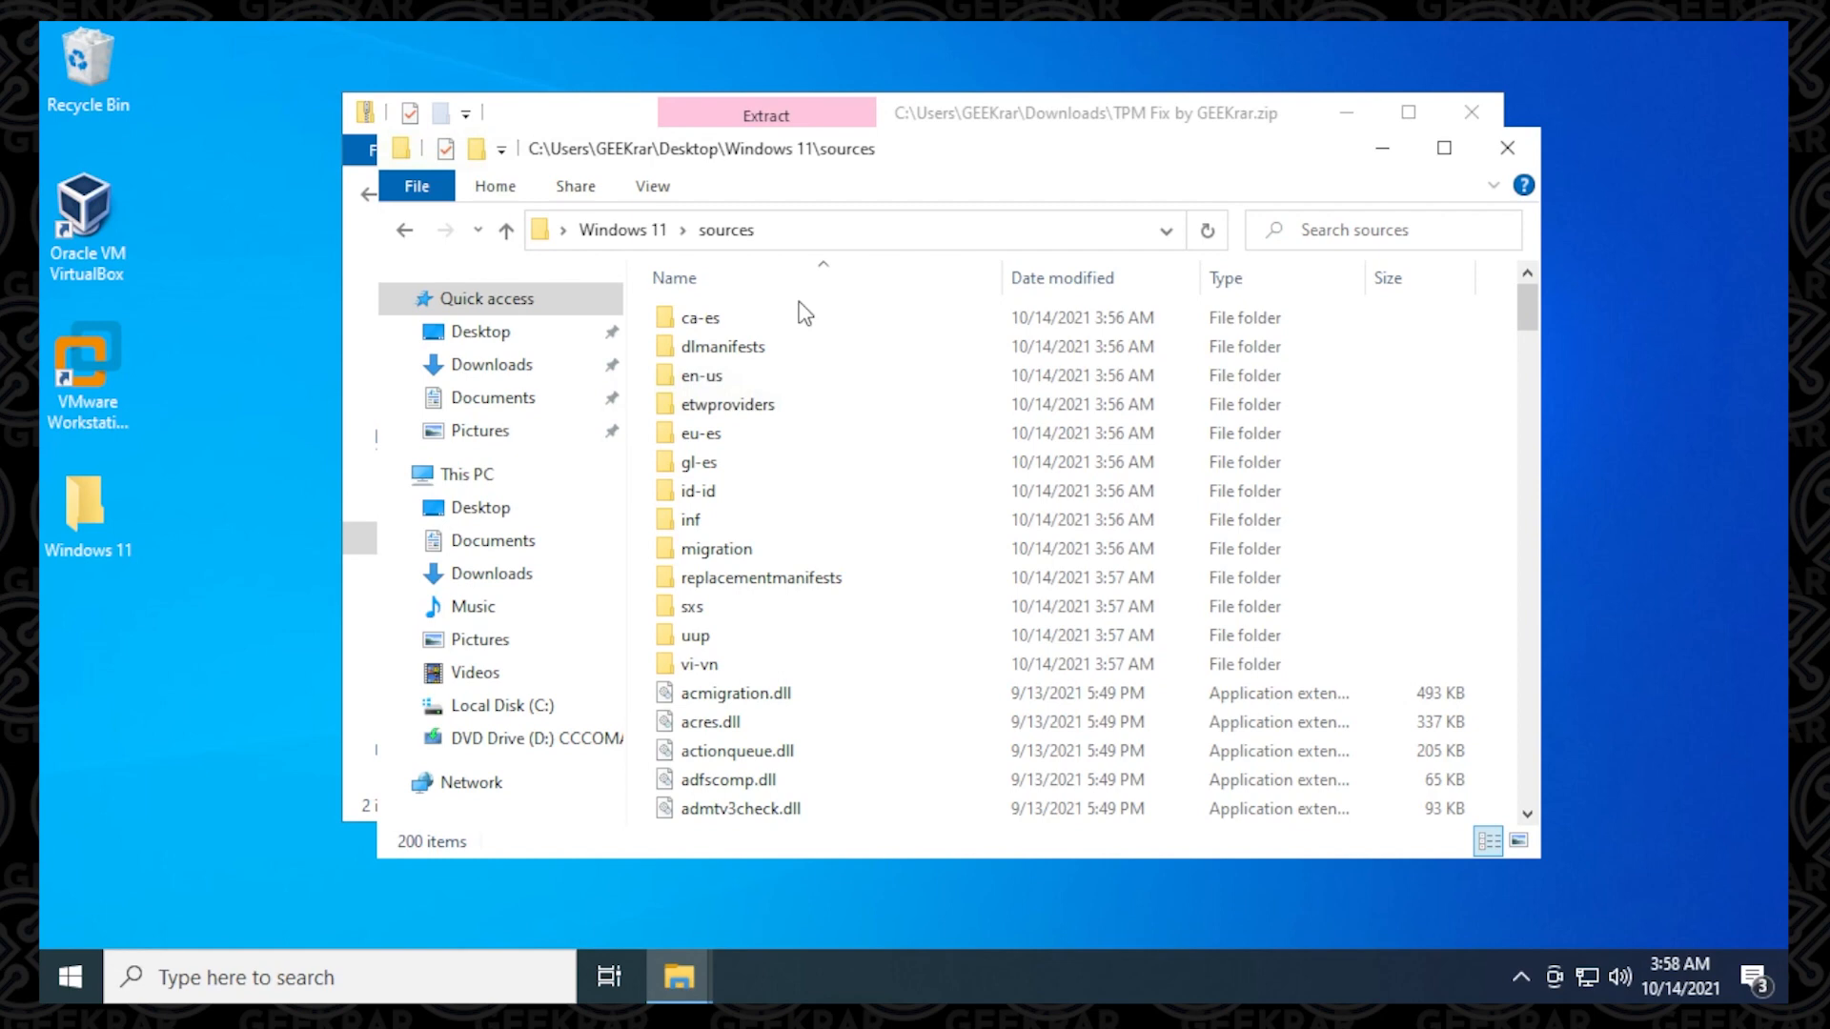
click(600, 231)
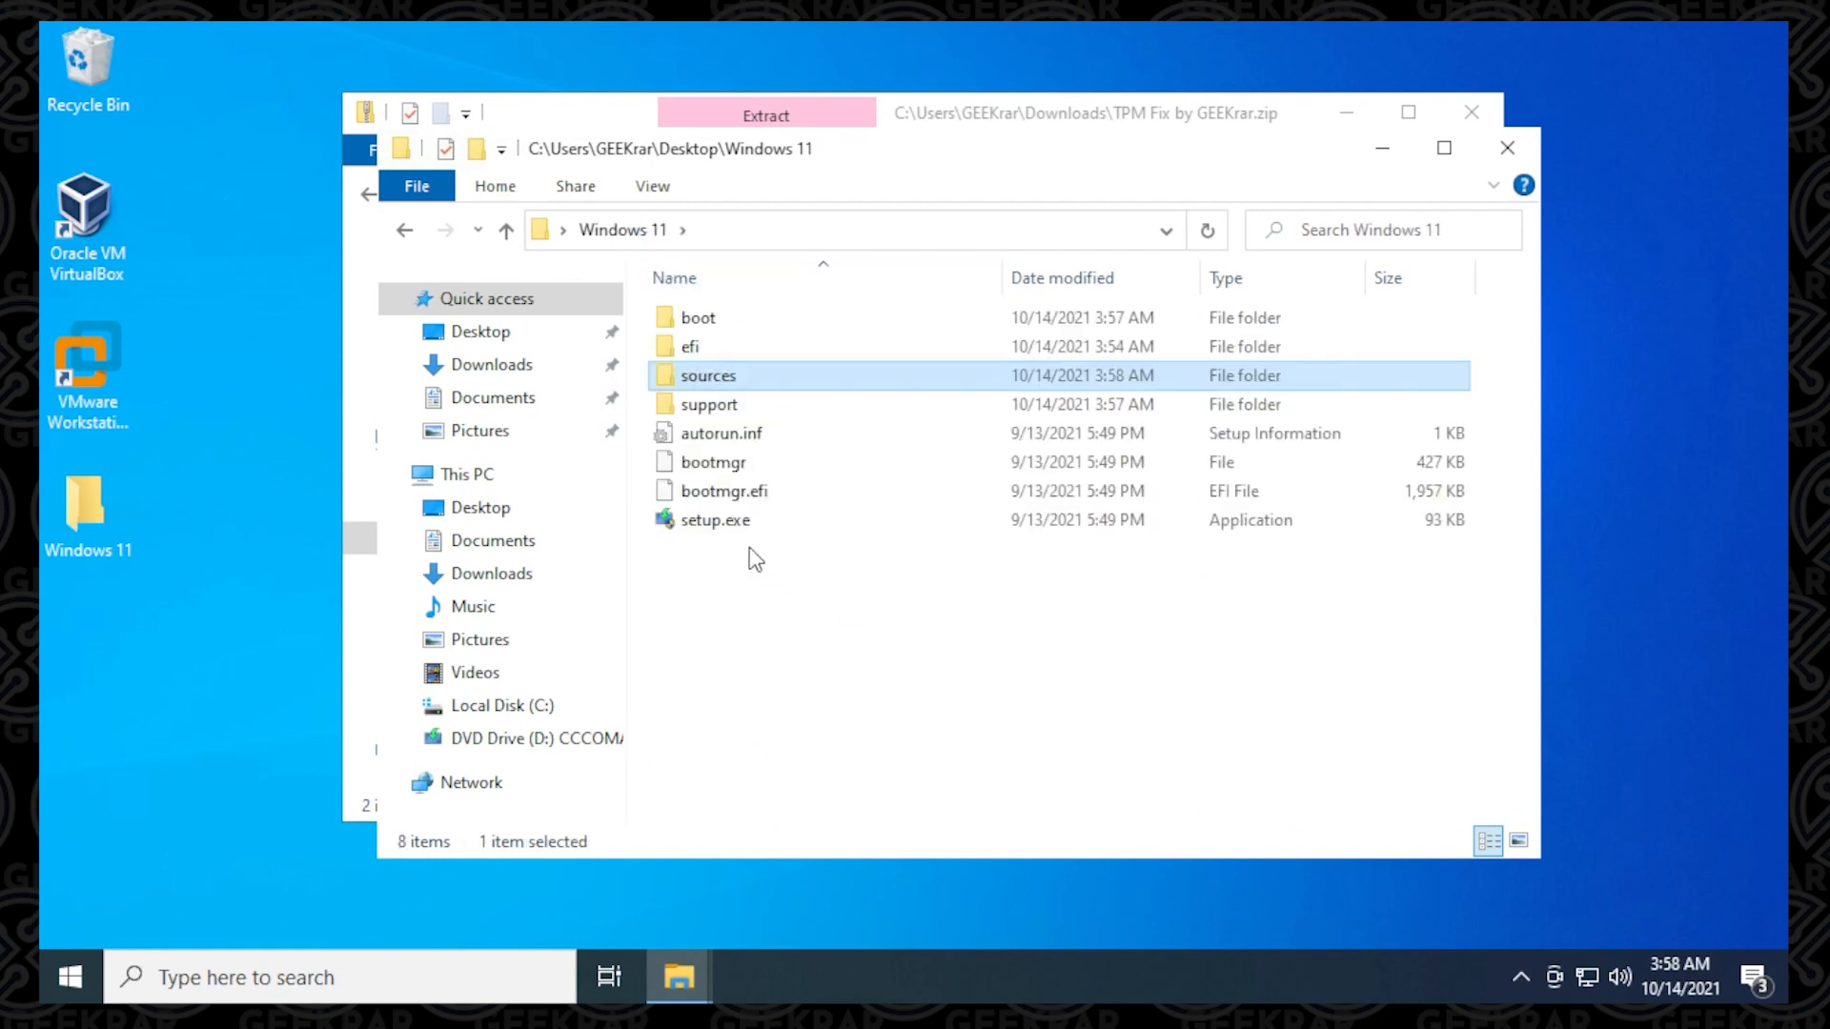
Launch setup.exe from the Windows 11 folder and approve the UAC prompt.
click(703, 524)
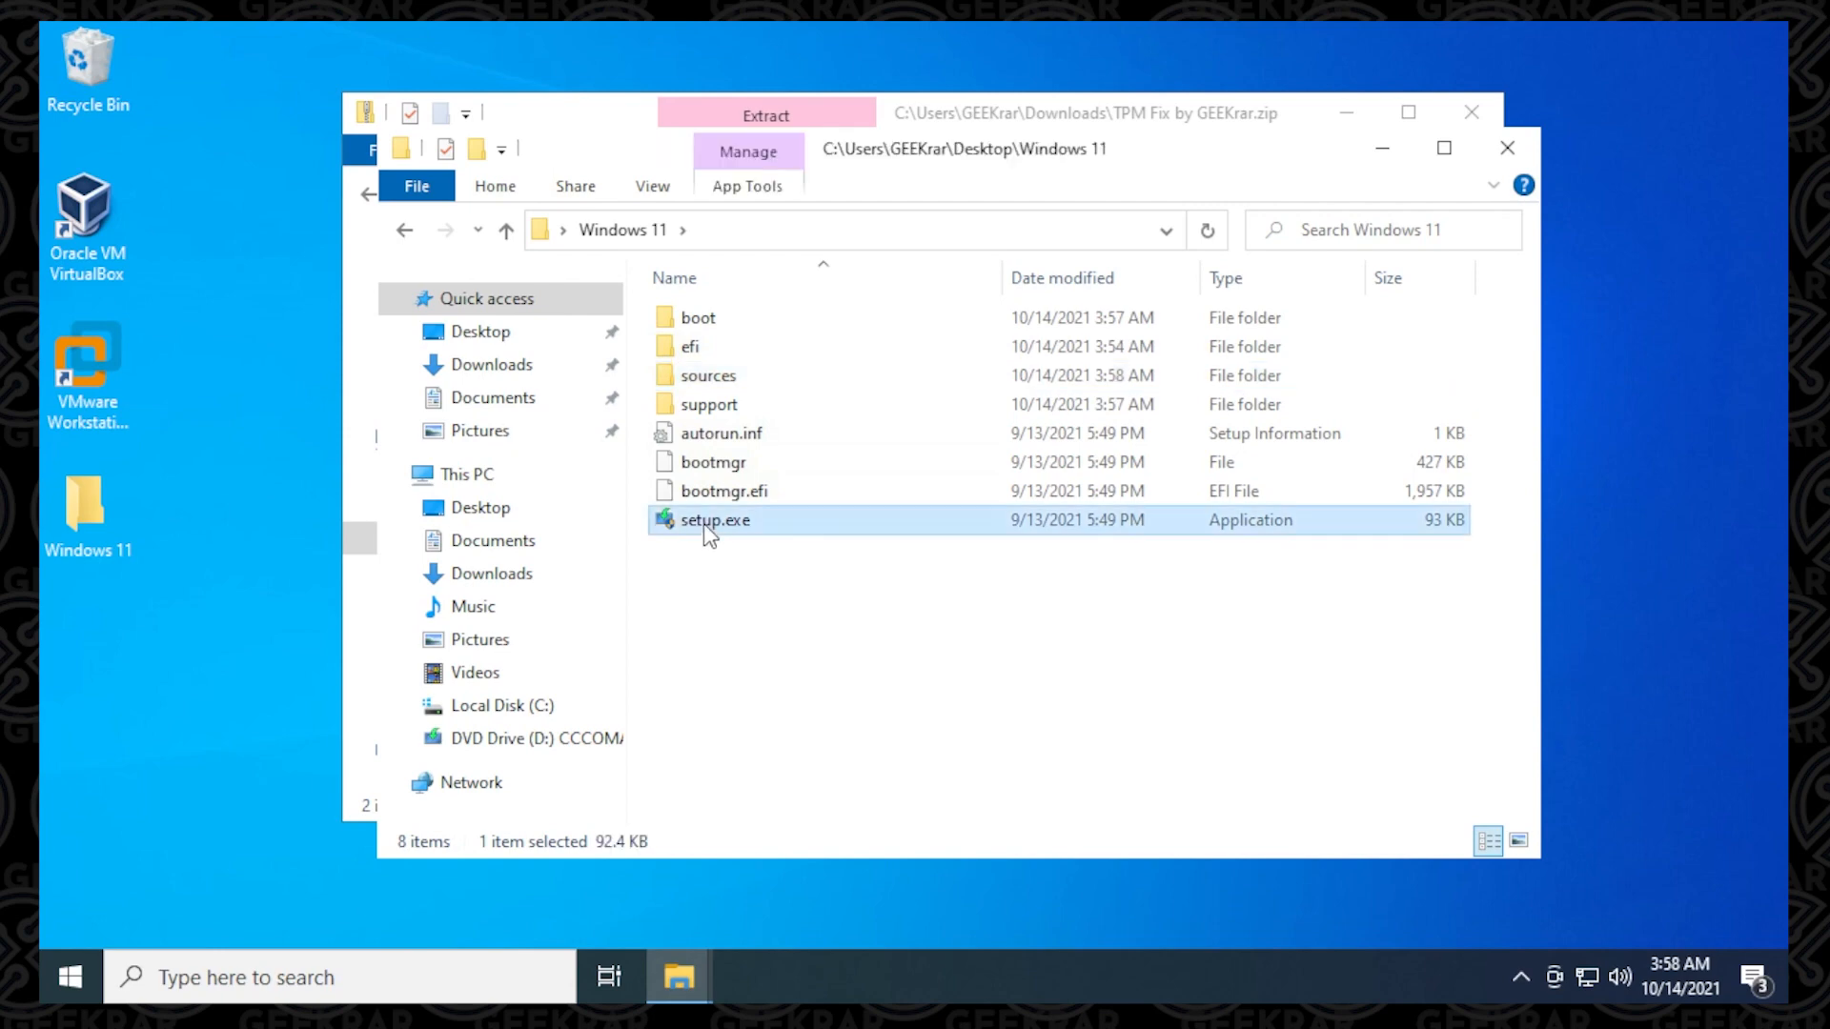
double_click(703, 524)
click(742, 676)
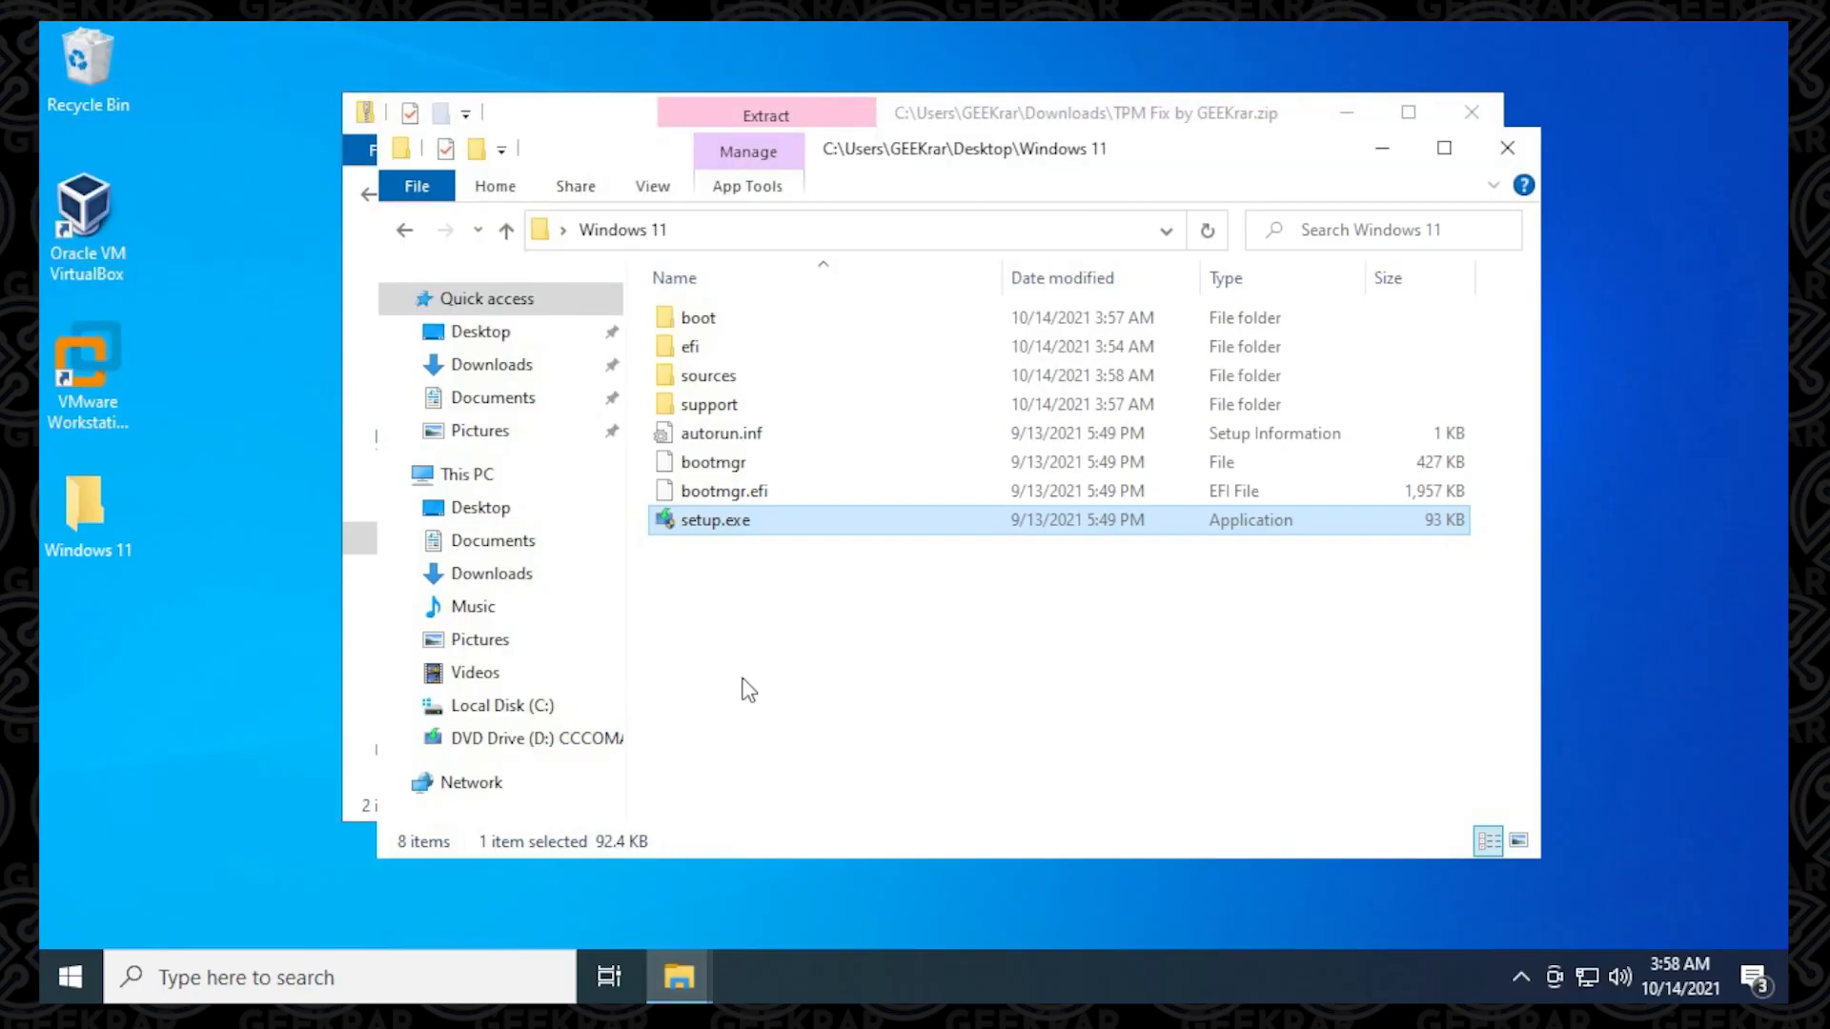